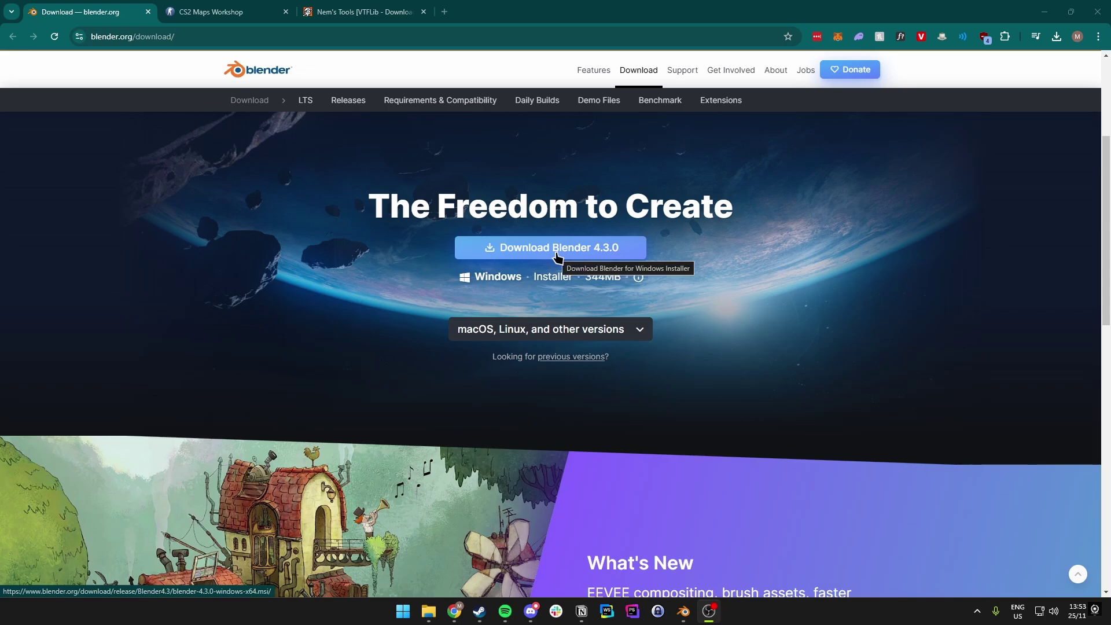
Step: Show the Counter-Strike 2 Workshop Resources page offering cs2_weapon_model_geometry.zip in Chrome
click(208, 12)
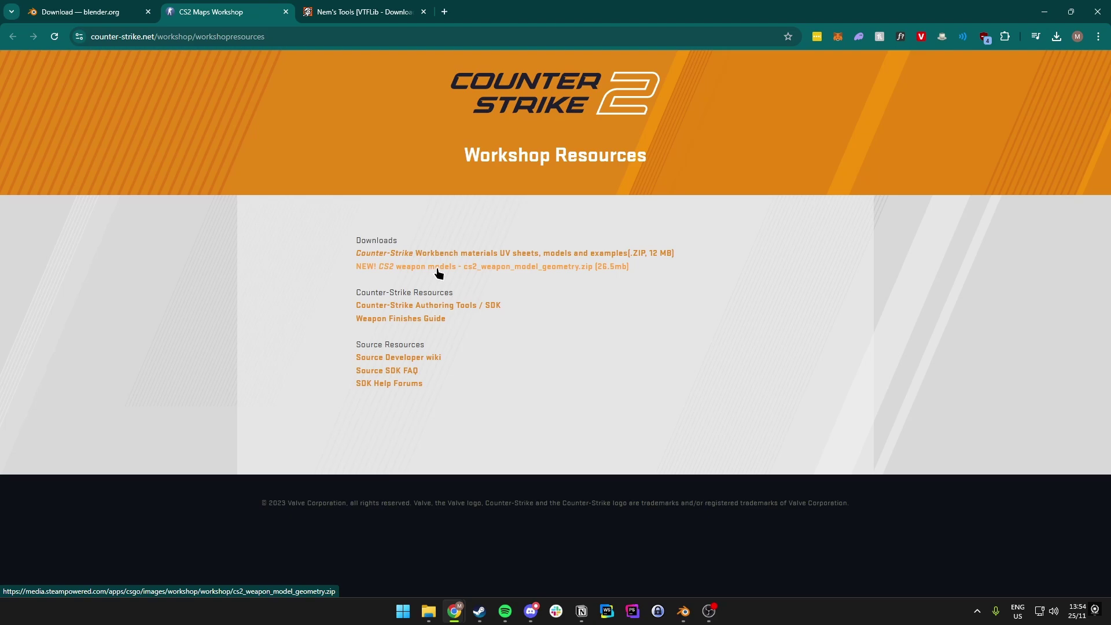
Step: Show the Nem's Tools VTFLib page listing the VTFEdit v1.3.3 installer in Chrome
click(356, 12)
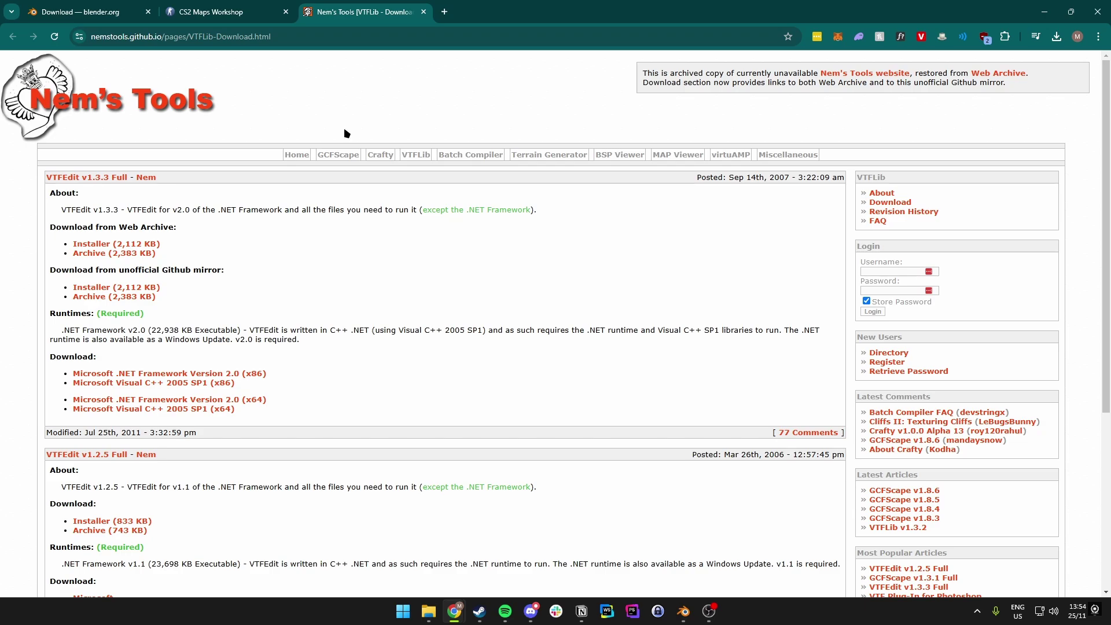
Step: Switch over to Blender and box-select in the empty scene
key(alt+Tab)
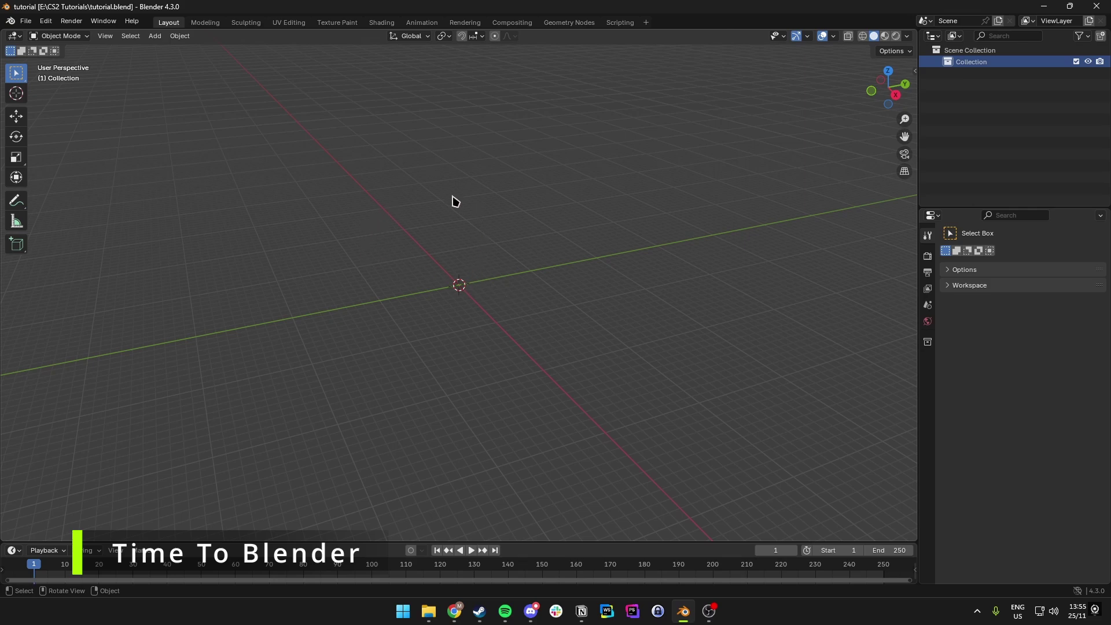
drag(459, 268, 619, 431)
drag(361, 144, 646, 392)
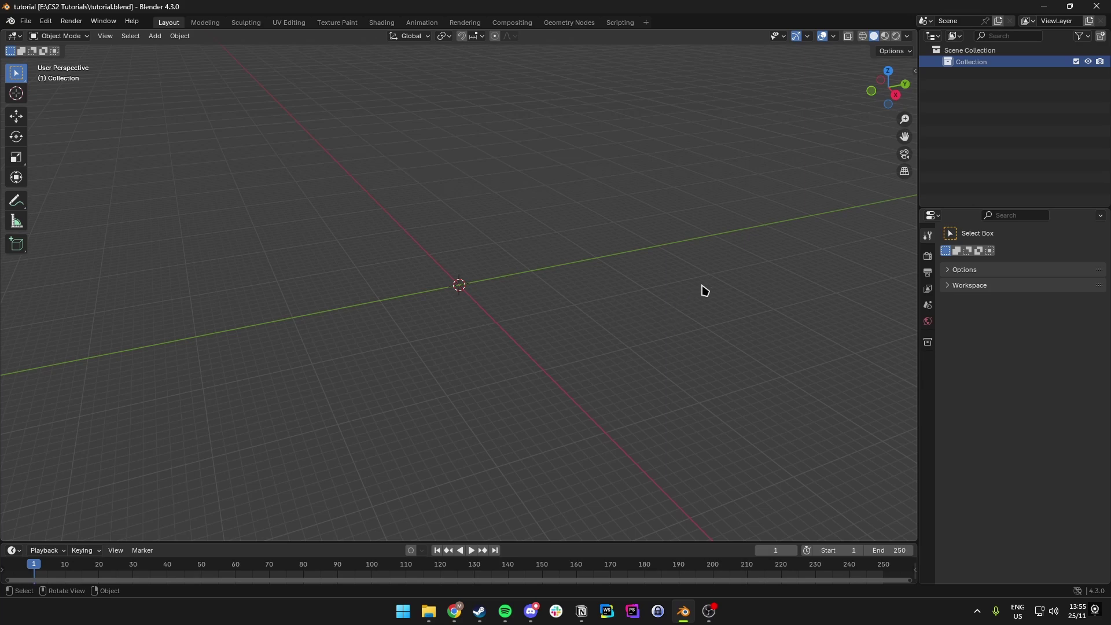
Step: Import weapon_snip_awp.obj as Wavefront OBJ from E:\cs2_weapon_models
click(25, 21)
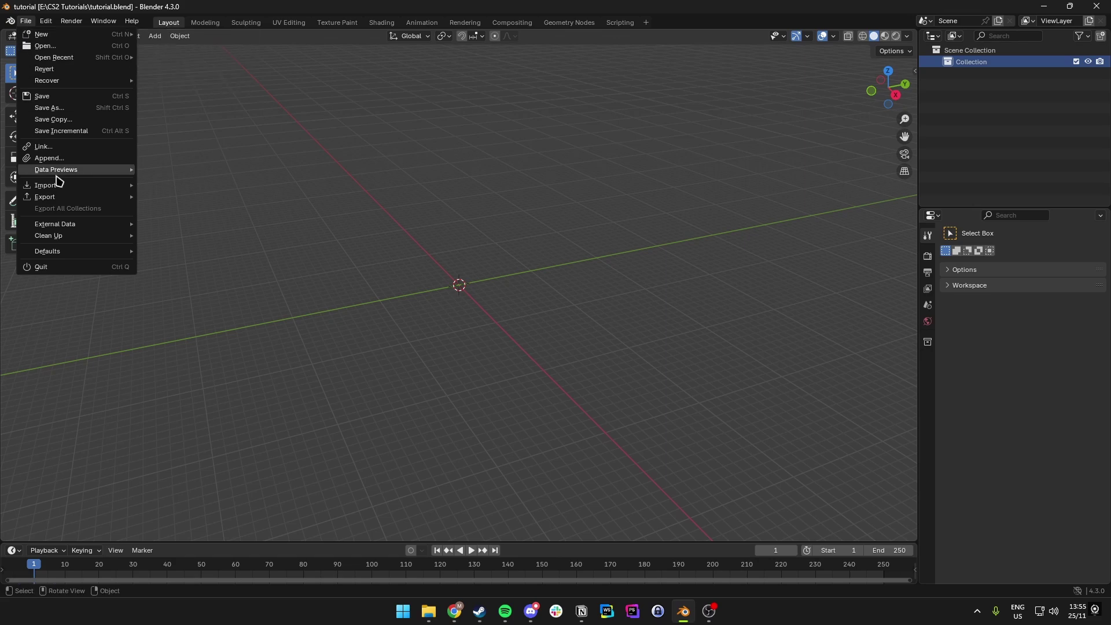
mouse_move(66, 186)
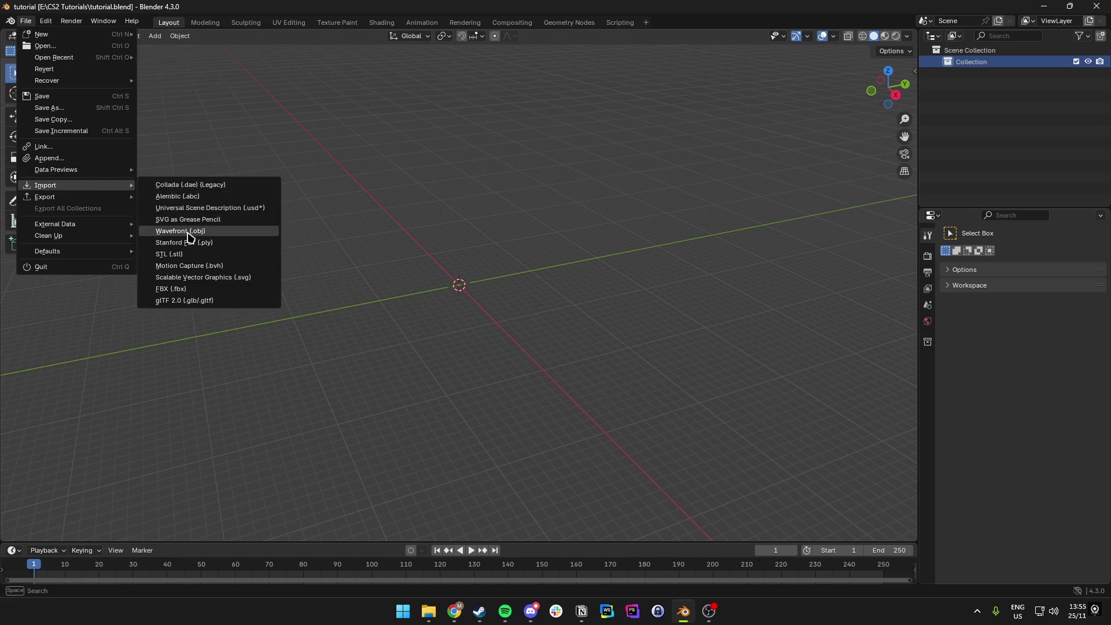
click(181, 232)
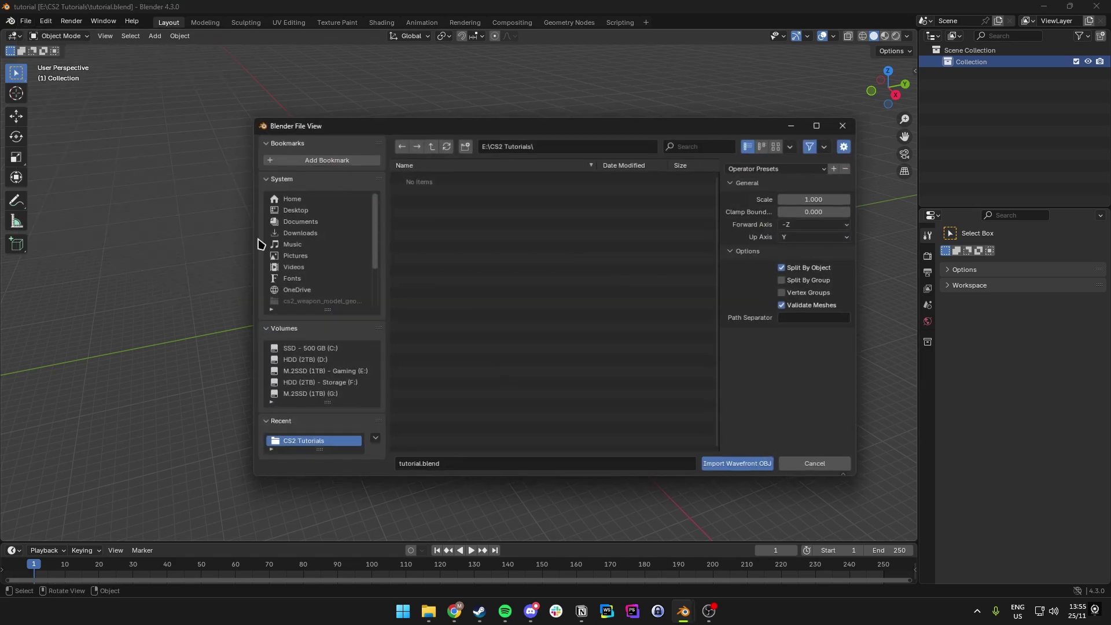
click(430, 146)
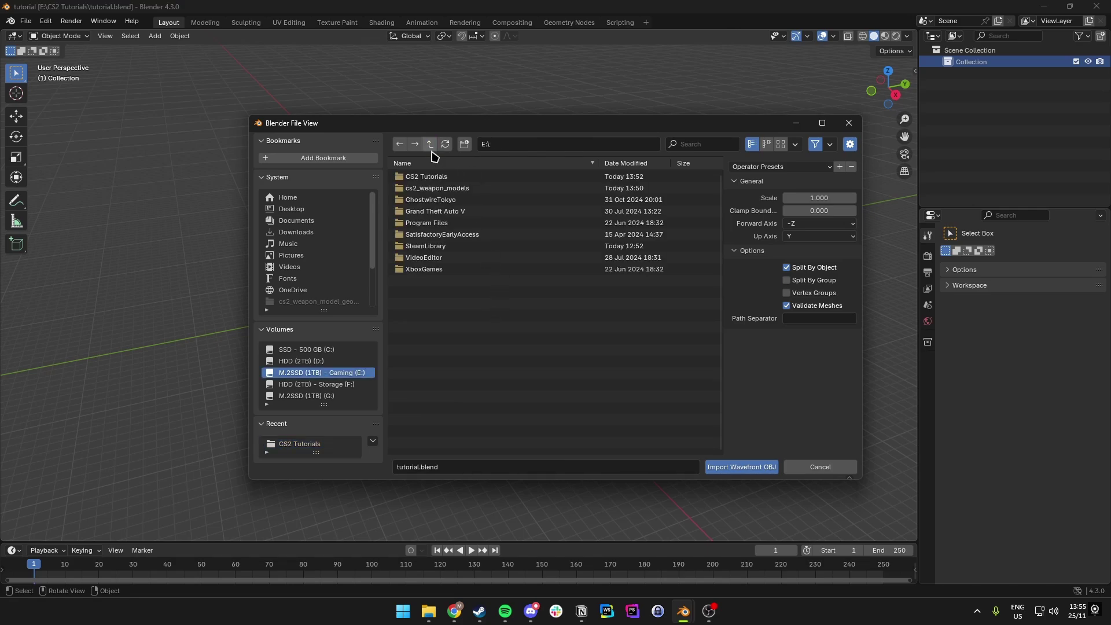
double_click(447, 188)
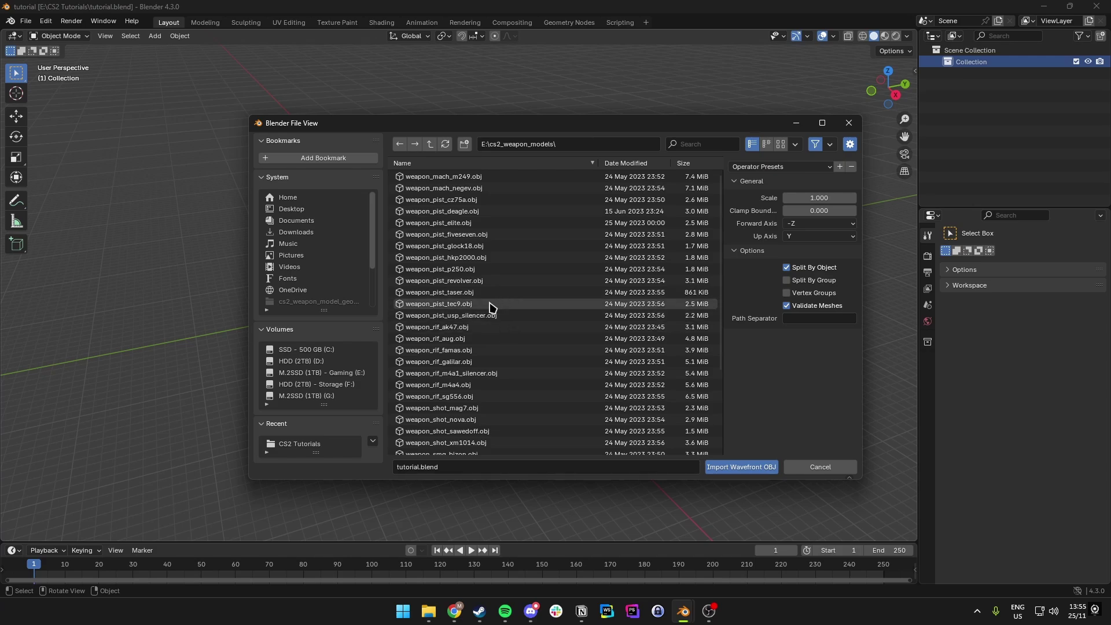
scroll(479, 335, down, 1)
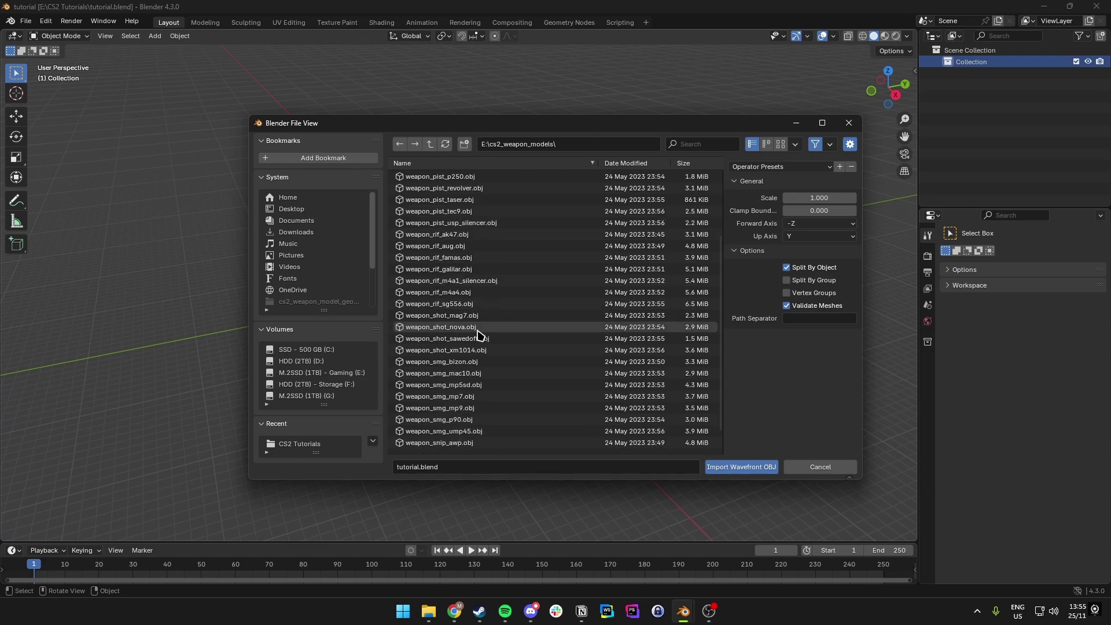
scroll(478, 332, down, 3)
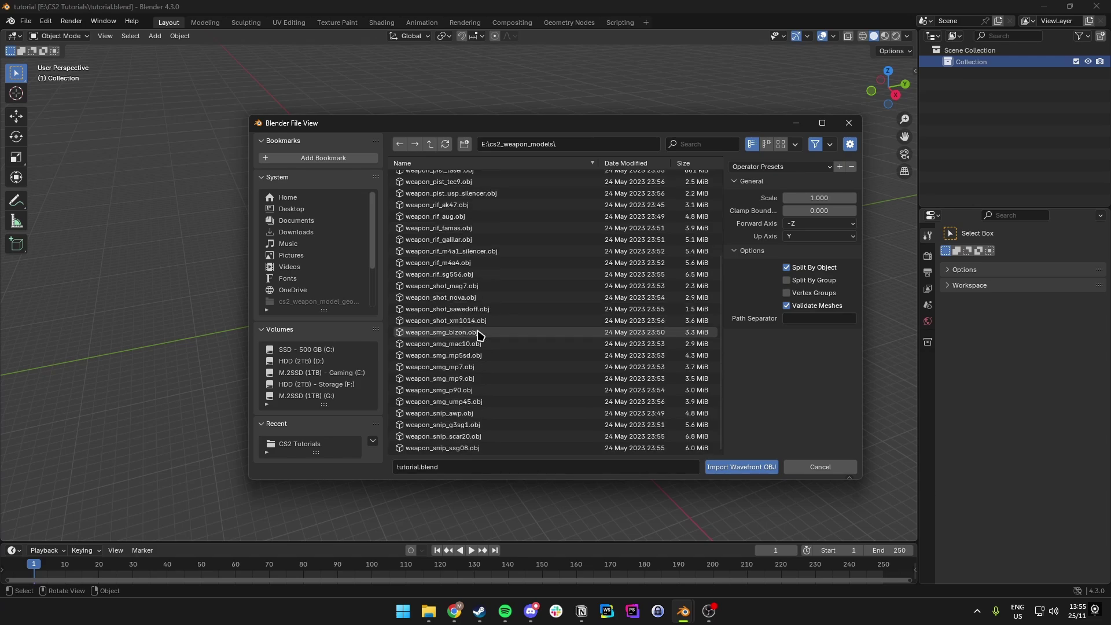
click(461, 416)
click(732, 467)
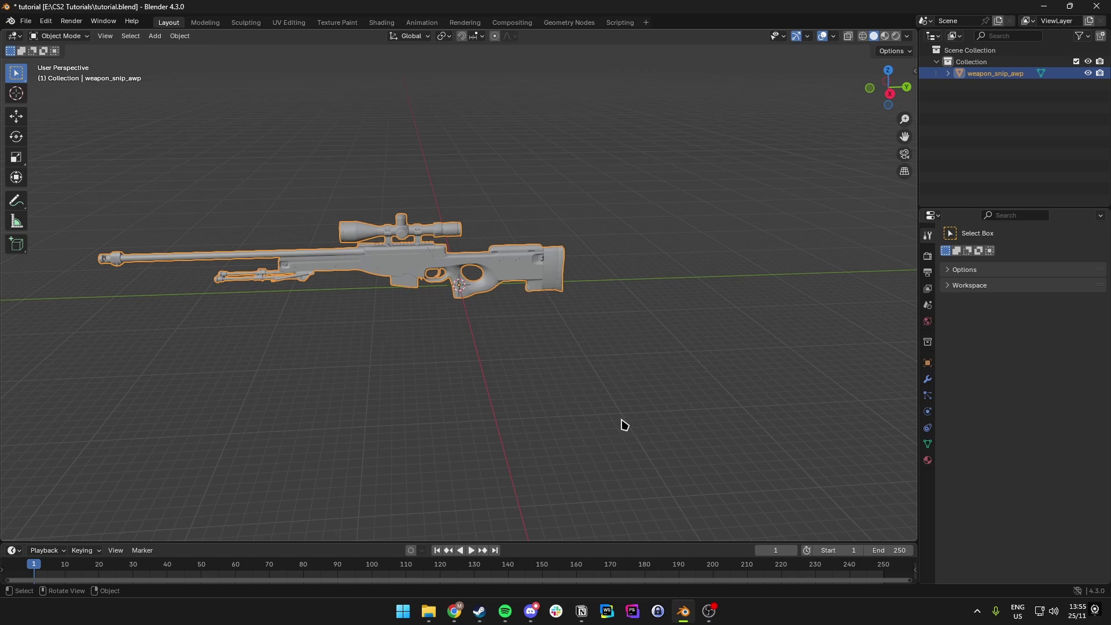
Step: Orbit the view to a lower angle on the imported AWP
middle_drag(354, 377, 427, 340)
scroll(503, 323, up, 4)
scroll(503, 323, down, 3)
middle_drag(502, 322, 505, 352)
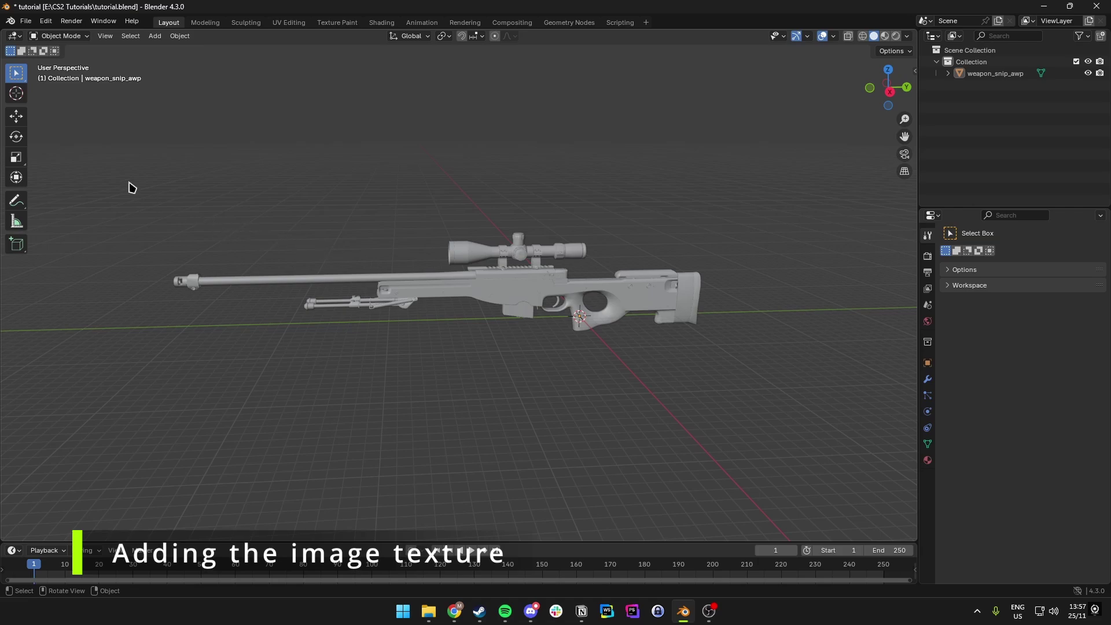
Step: Turn the viewport into an Image Editor and start a new image named AWP_Texture
click(14, 36)
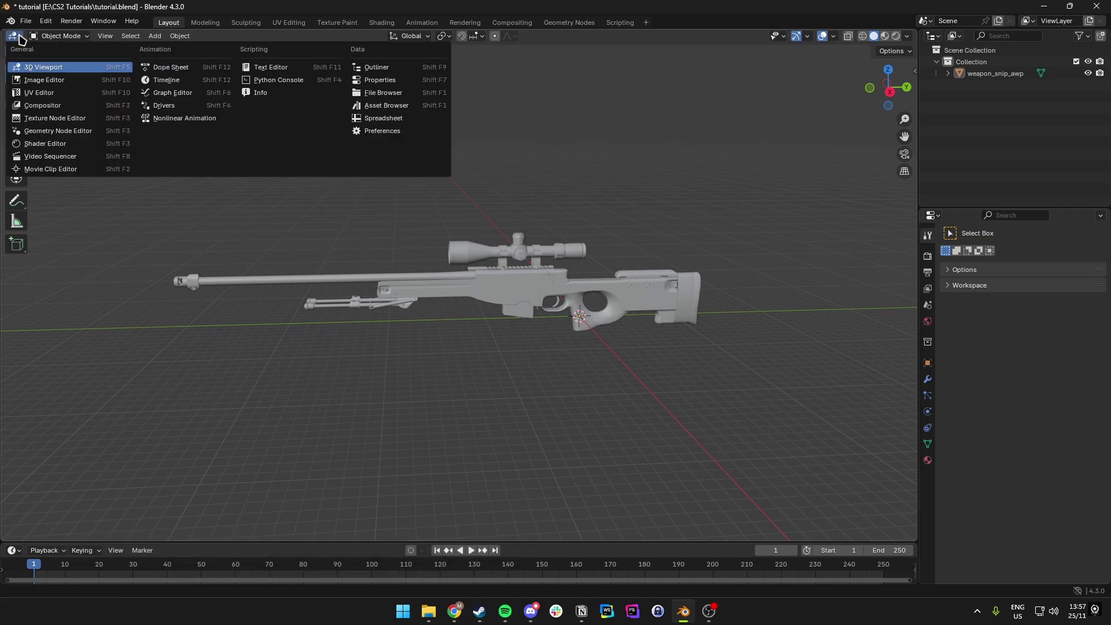
click(44, 81)
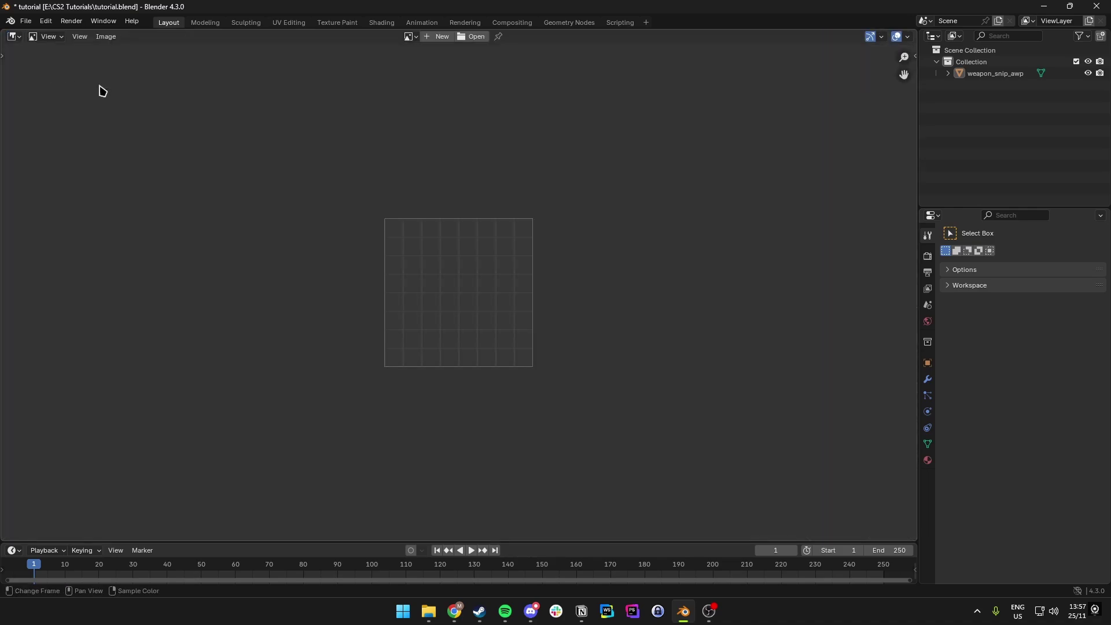
click(431, 38)
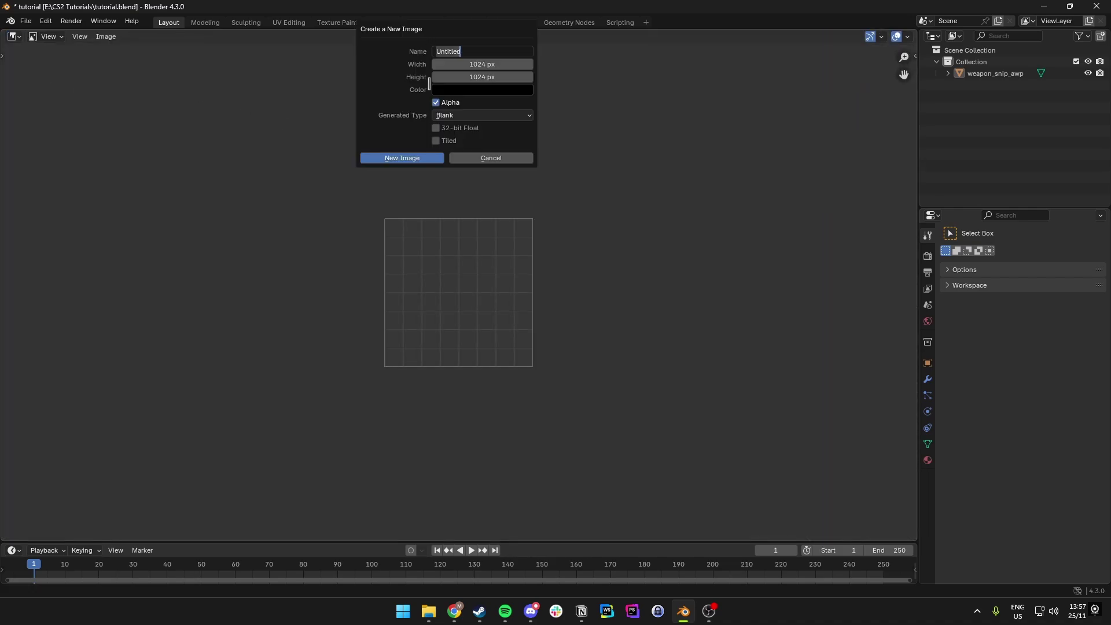
text(AWP_Texture)
key(Return)
Step: Double the width and height to 2048 × 2048 and create the image
click(485, 75)
click(490, 64)
click(491, 64)
click(493, 66)
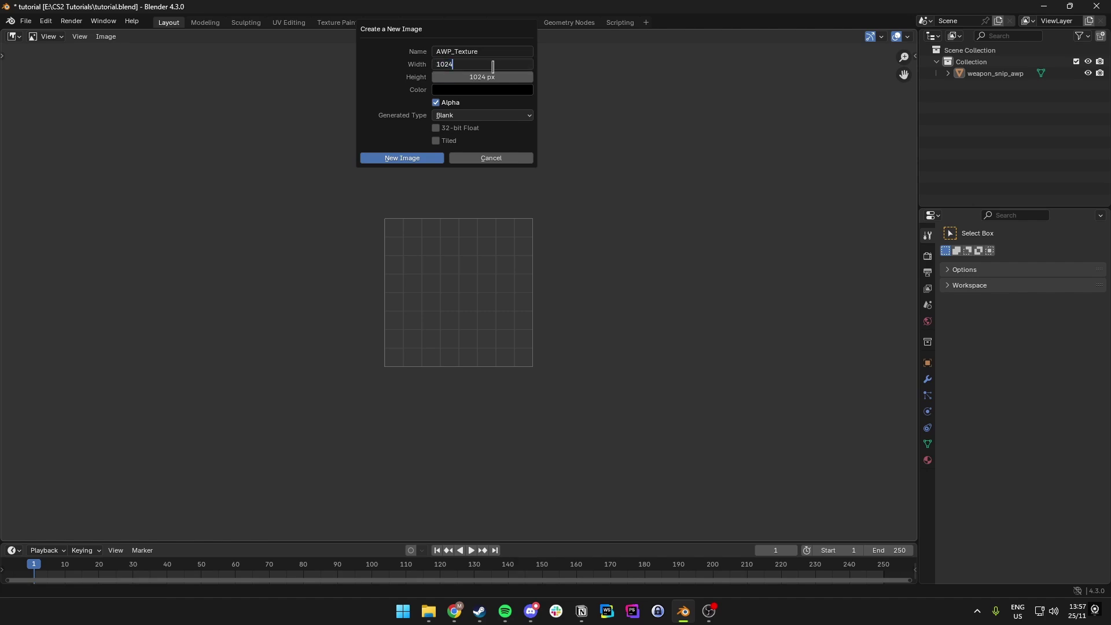
text(*2)
key(Return)
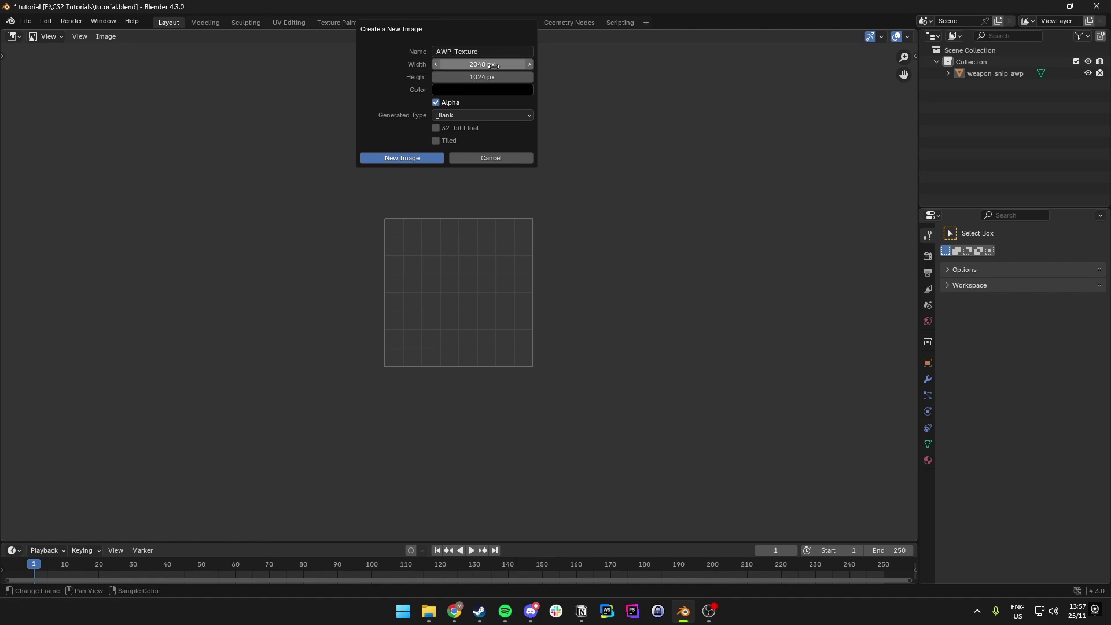
click(494, 72)
click(494, 72)
text(*2)
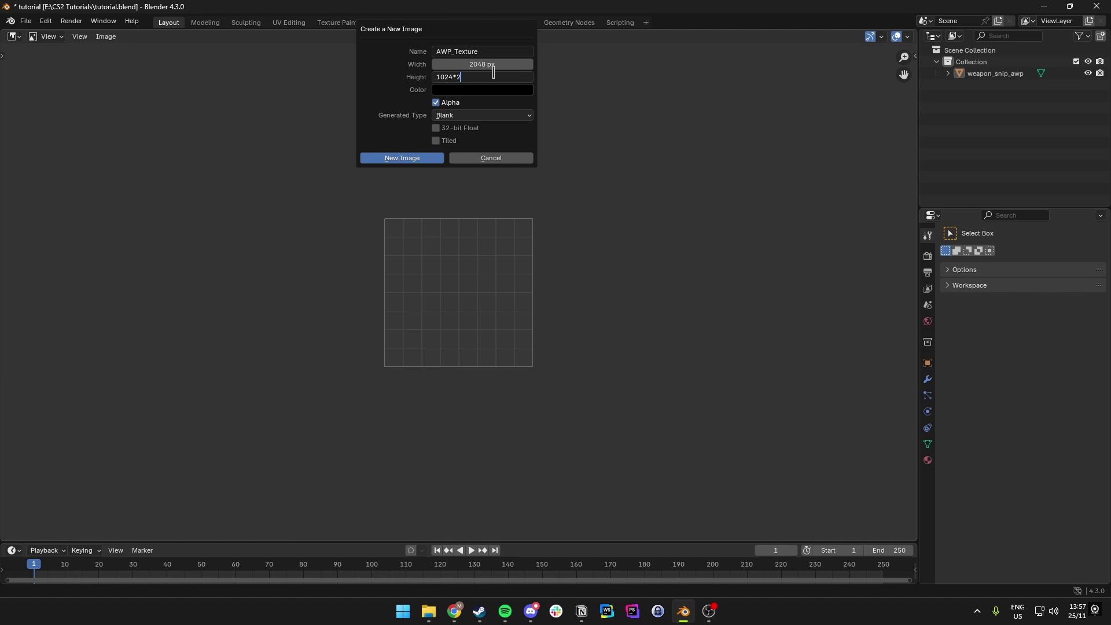
key(Return)
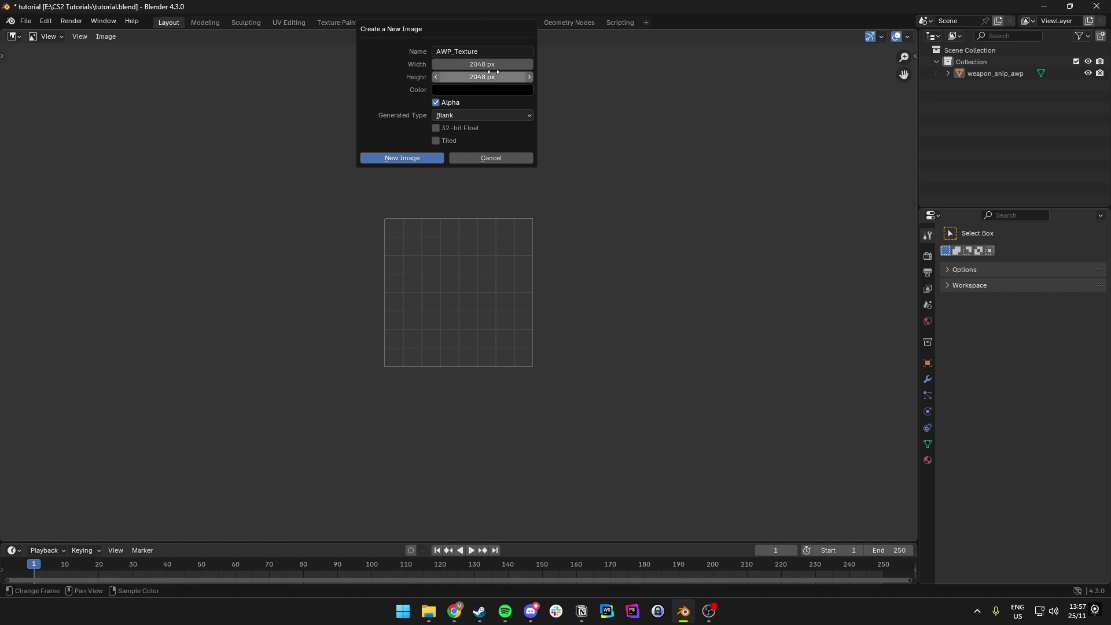
click(403, 158)
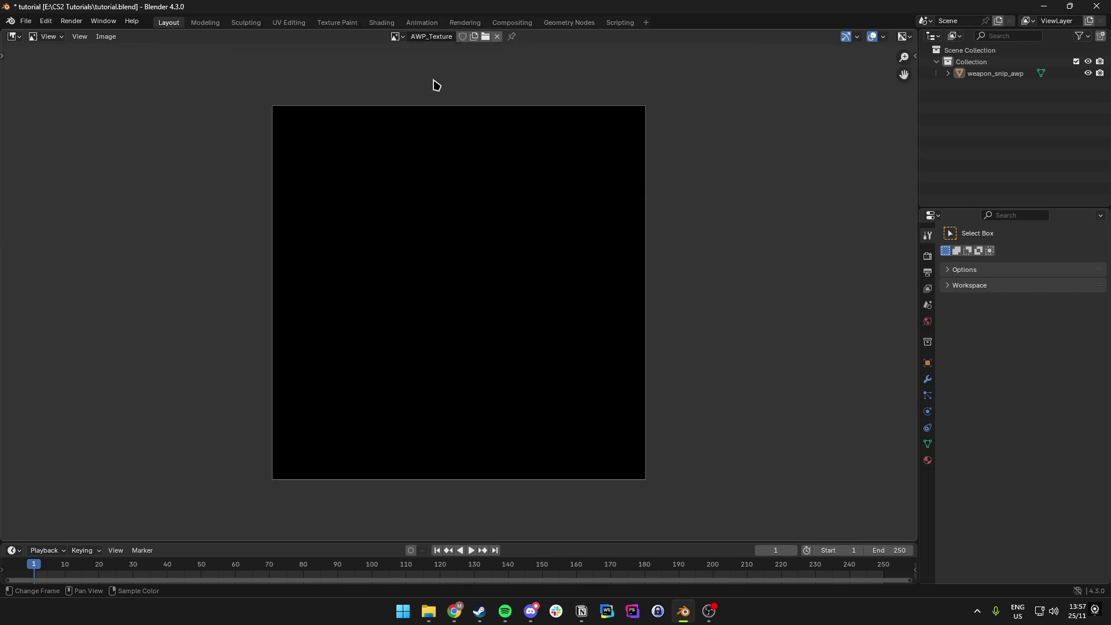
click(13, 38)
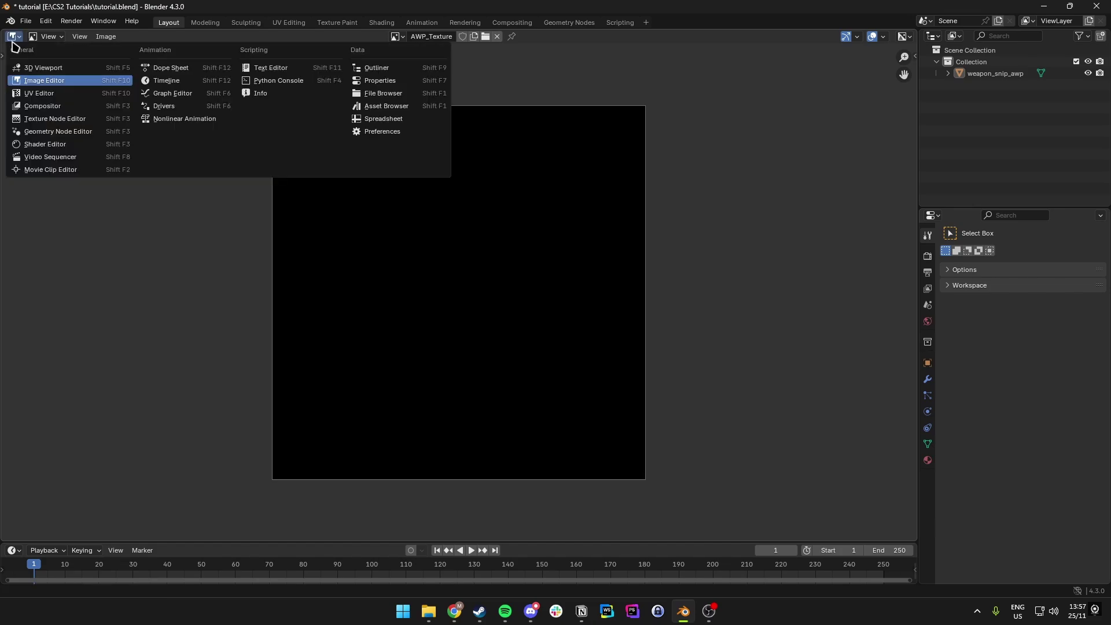
Step: Return to the 3D viewport, select the AWP rifle and give it a new material
click(37, 71)
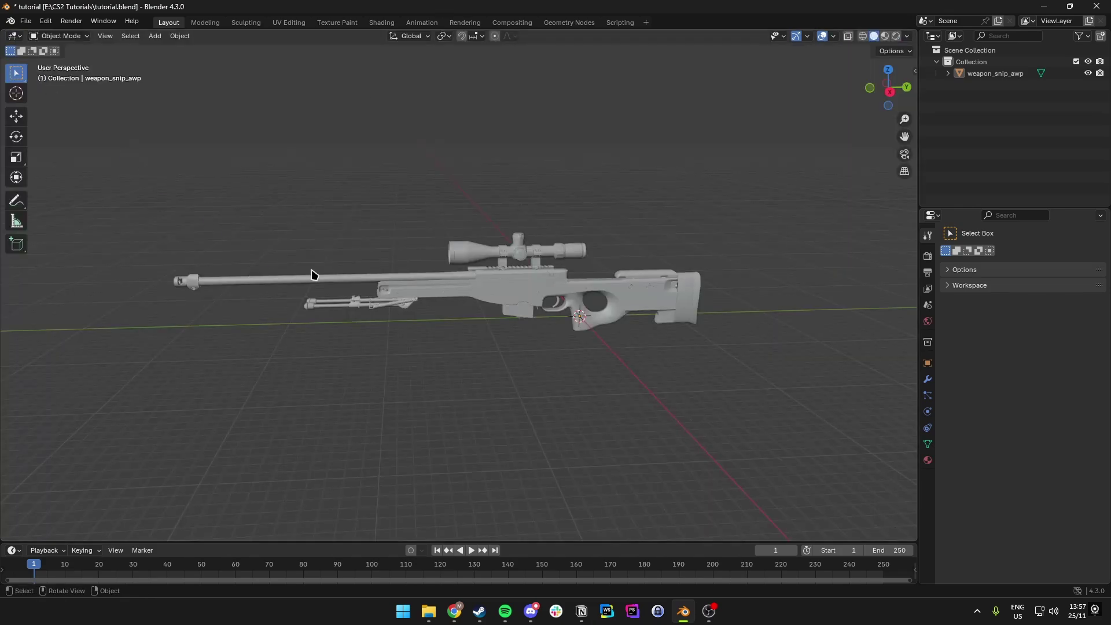
click(496, 295)
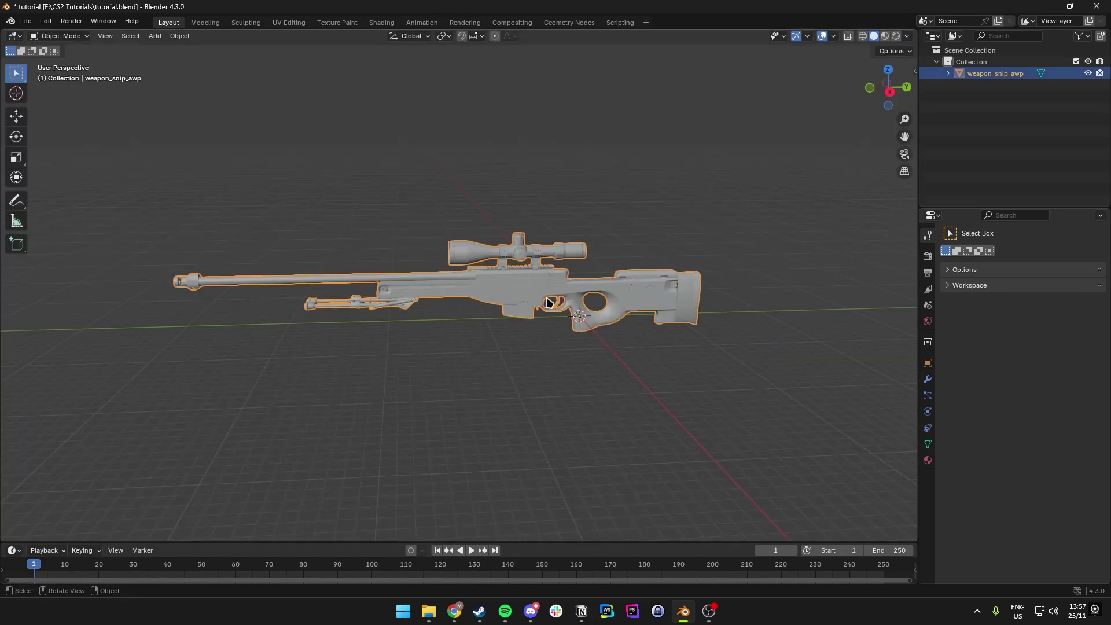
click(928, 463)
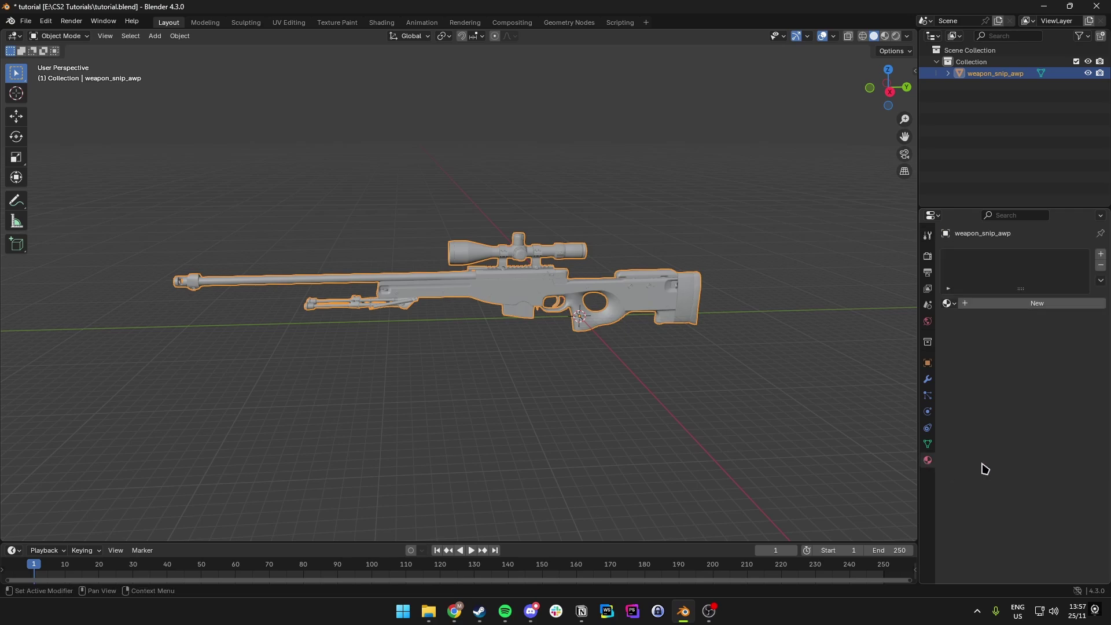
click(1018, 302)
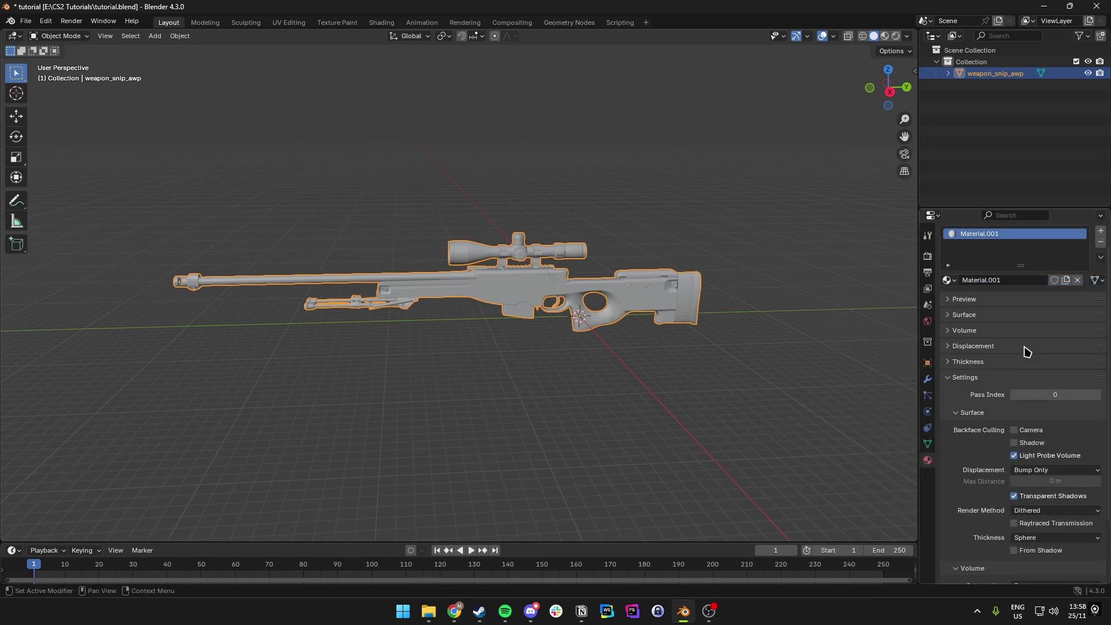
Step: Switch the rifle from Object Mode into Texture Paint mode
click(950, 302)
click(59, 35)
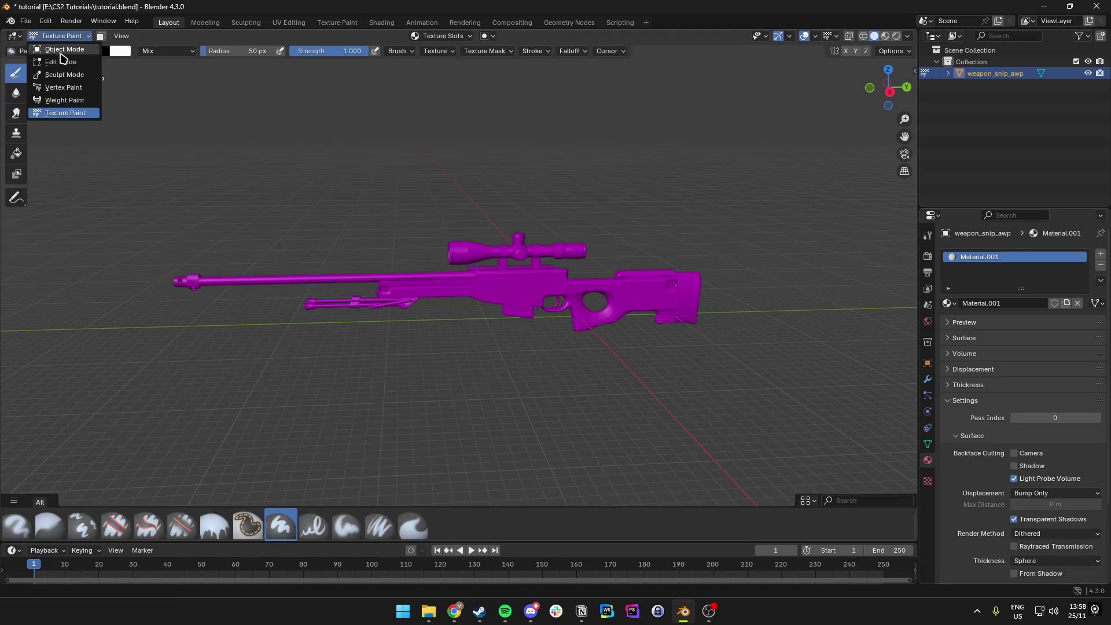
click(61, 51)
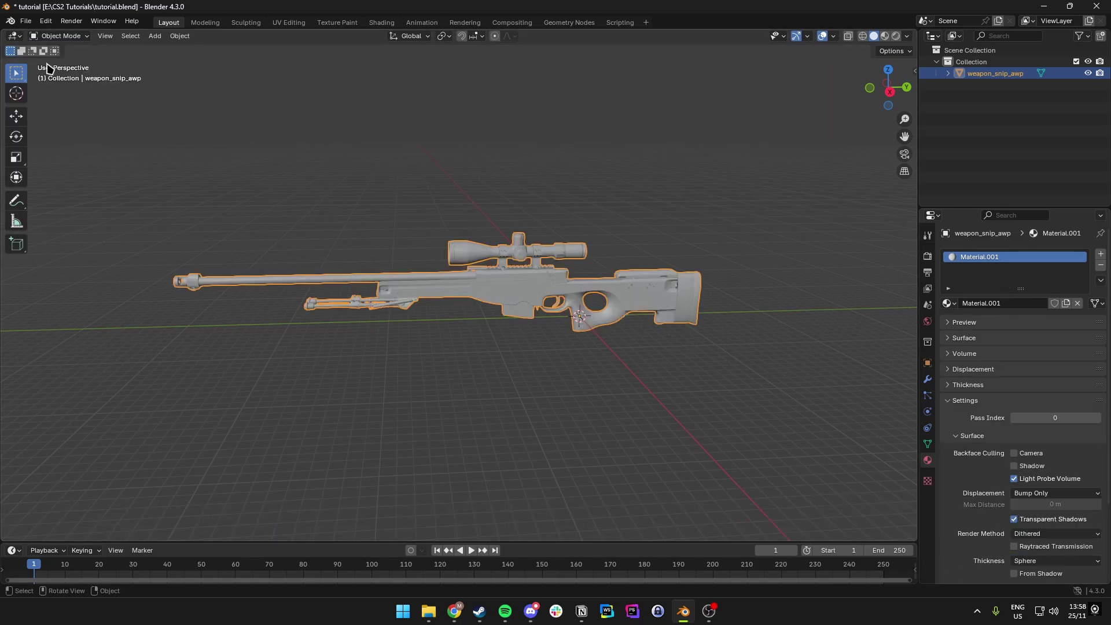
click(59, 36)
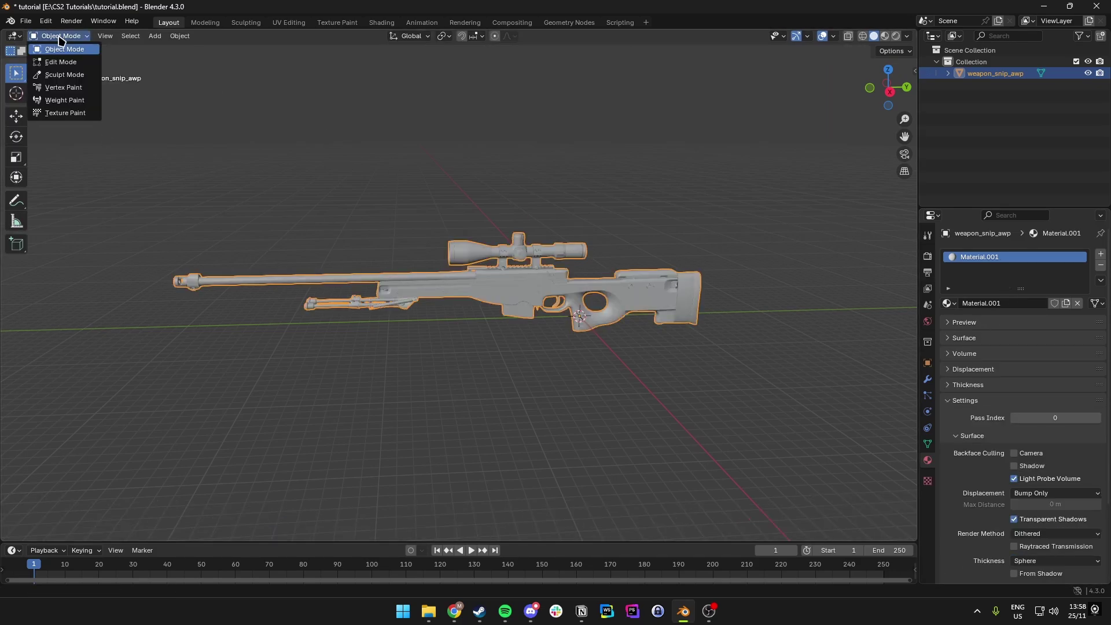
click(70, 114)
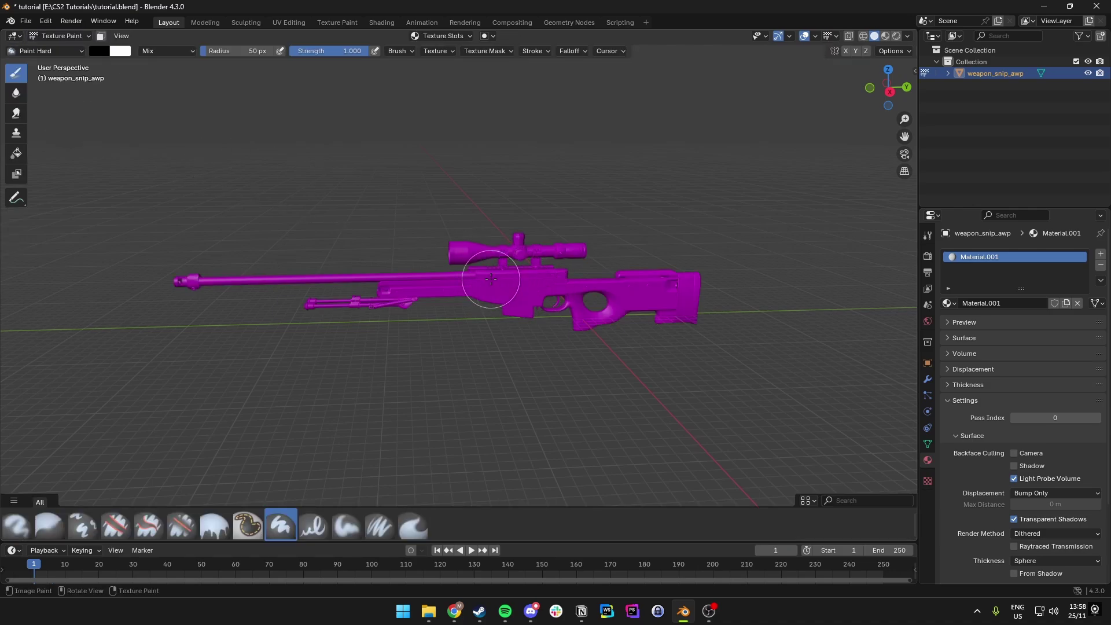
click(14, 36)
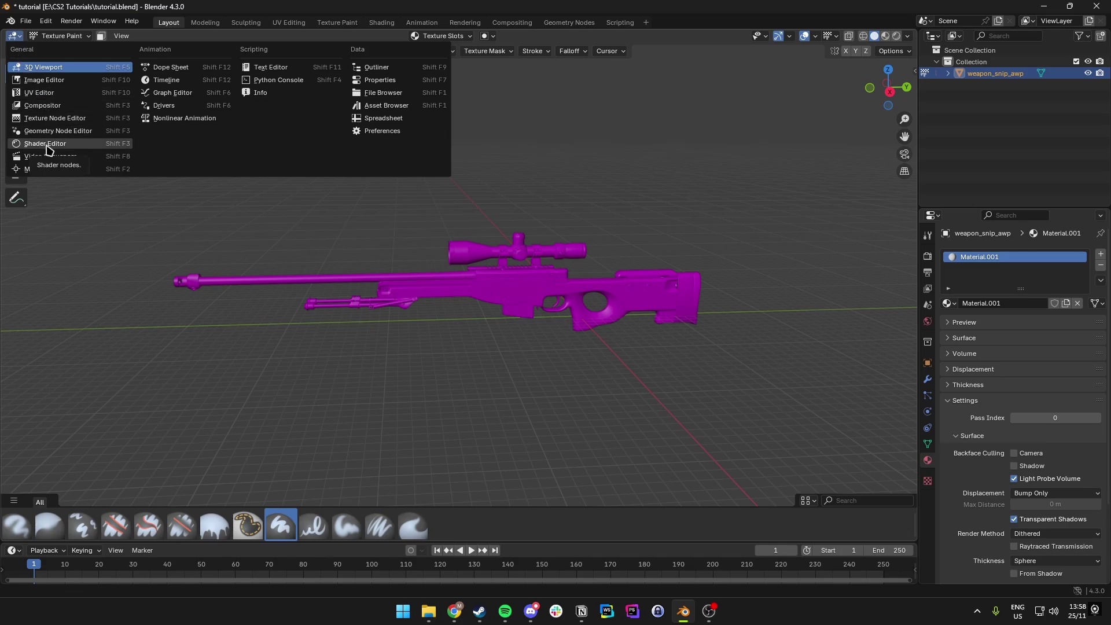
Step: In the Shader Editor, add and place an Image Texture node in the rifle's material
key(shift+F3)
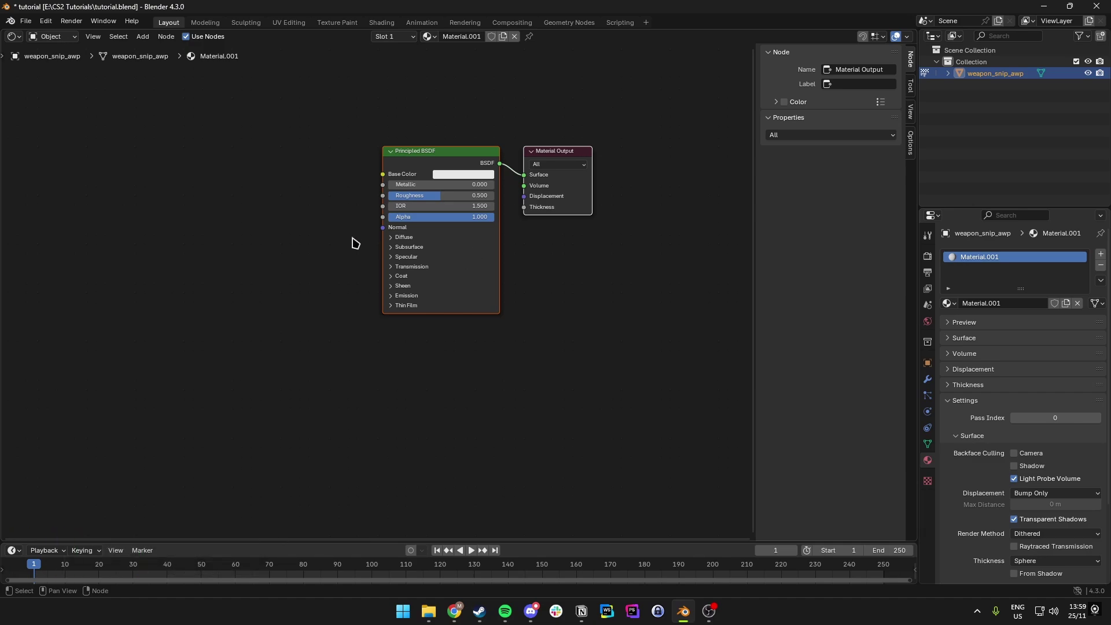
click(287, 246)
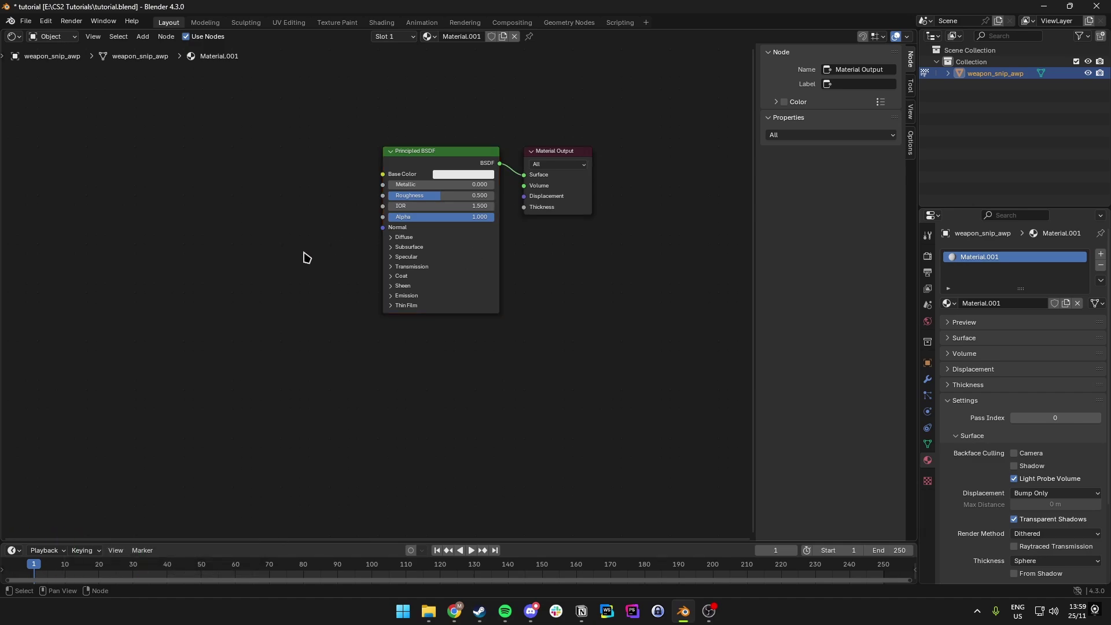
key(shift+a)
click(307, 256)
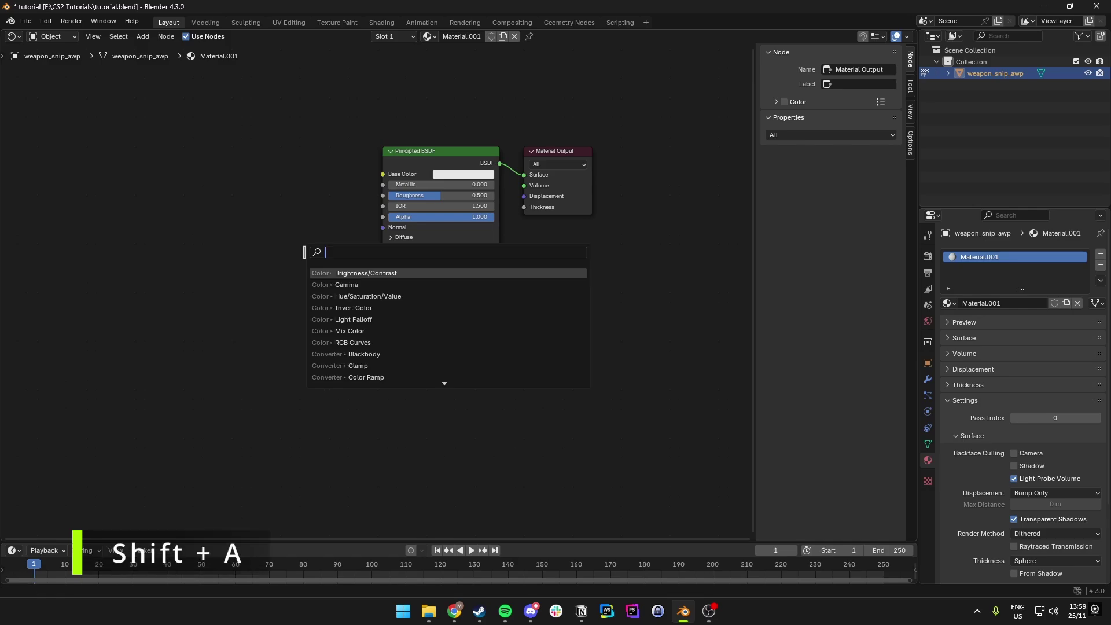
text(image tex)
key(Return)
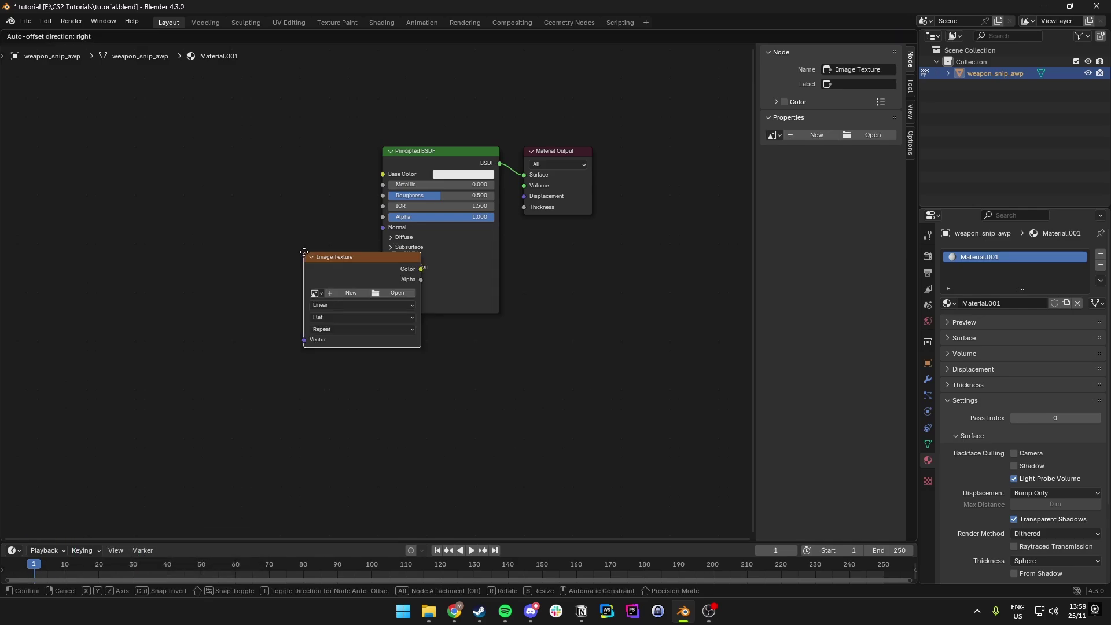
click(255, 186)
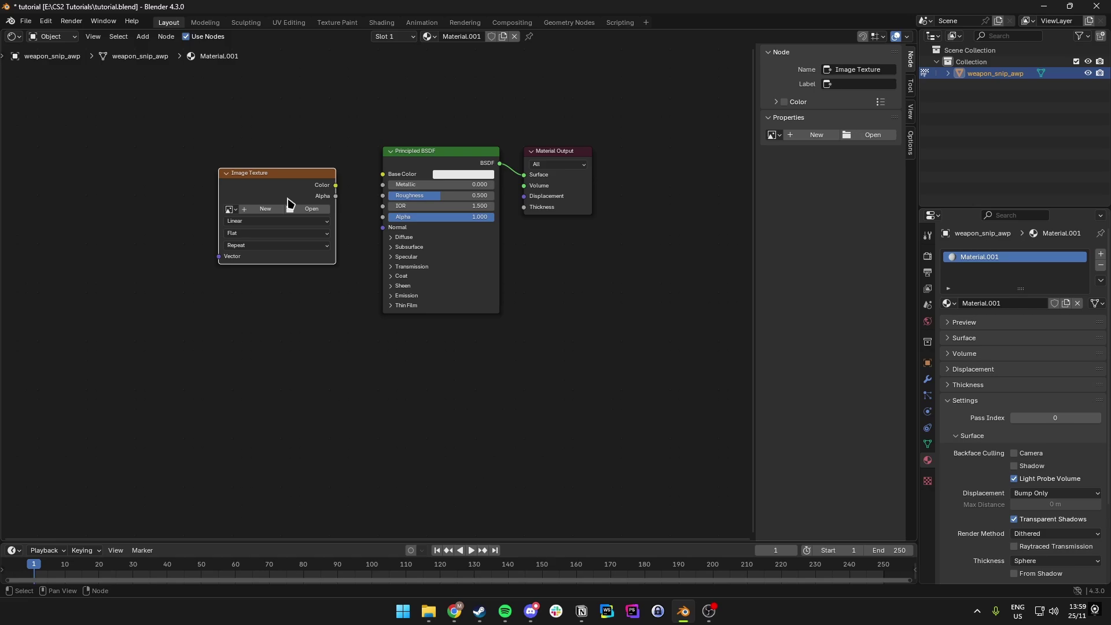
Step: Assign AWP_Texture to the node, save the blend file, and return to the 3D Viewport
click(213, 214)
click(239, 235)
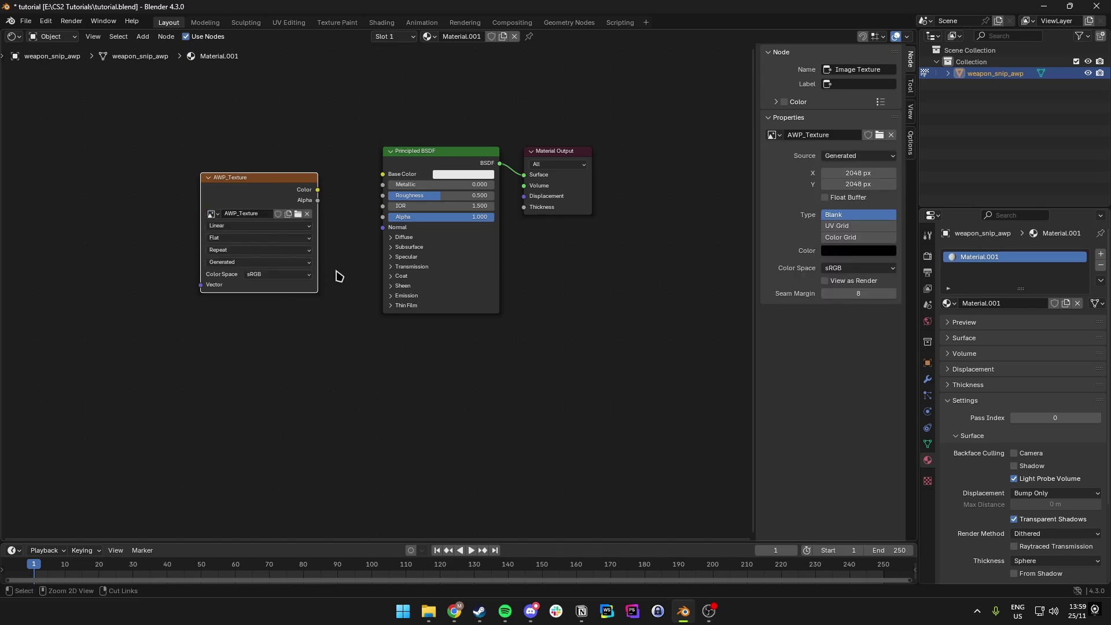
key(ctrl+s)
click(53, 38)
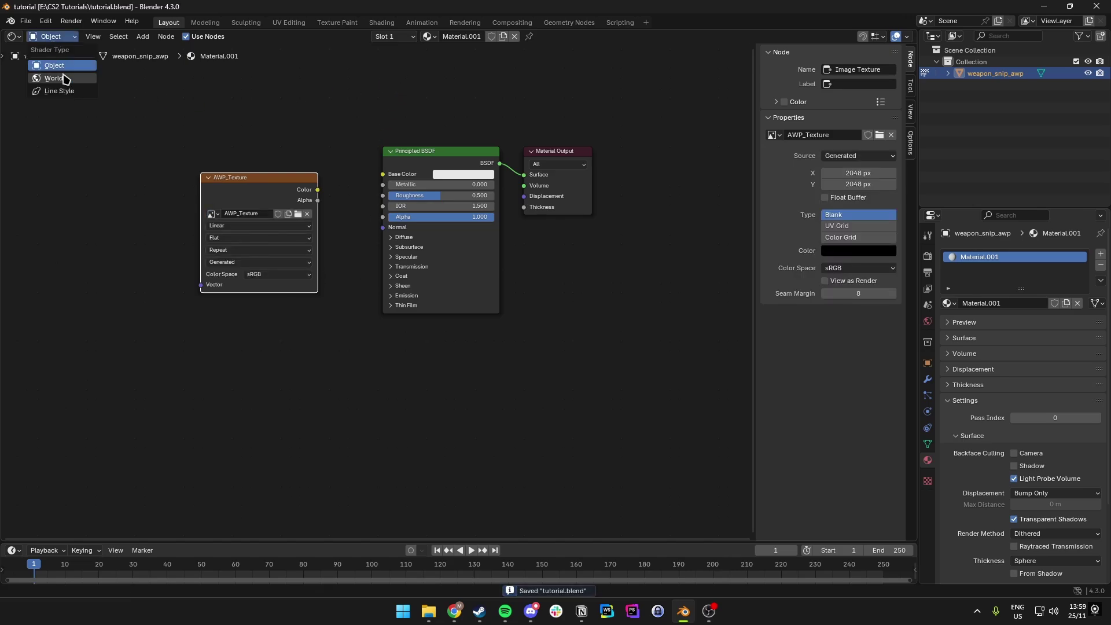
click(13, 36)
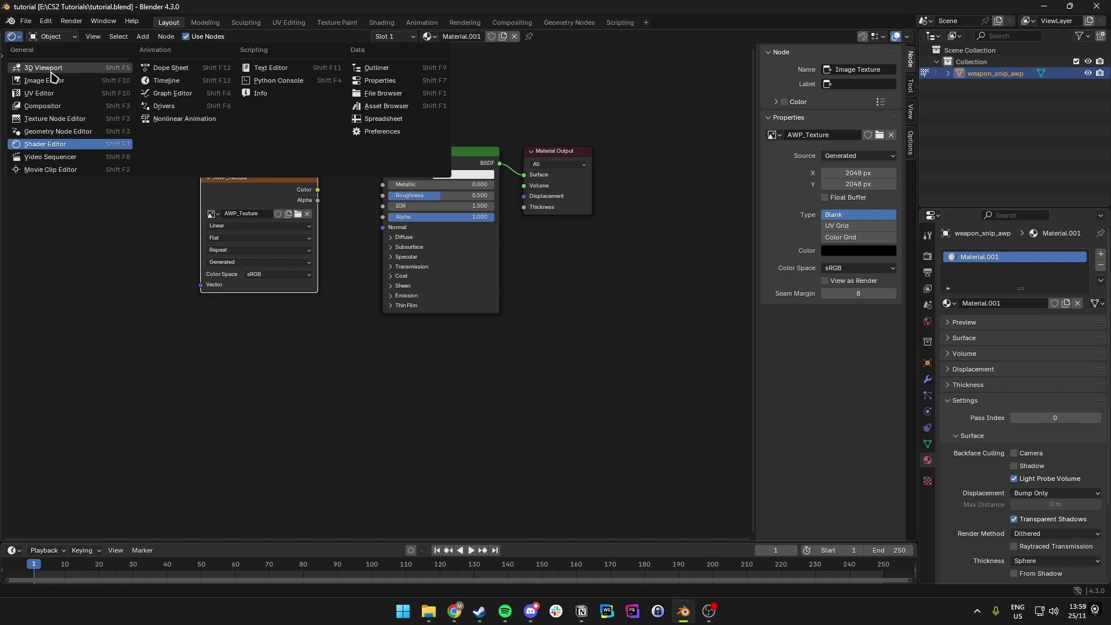
click(50, 72)
click(68, 38)
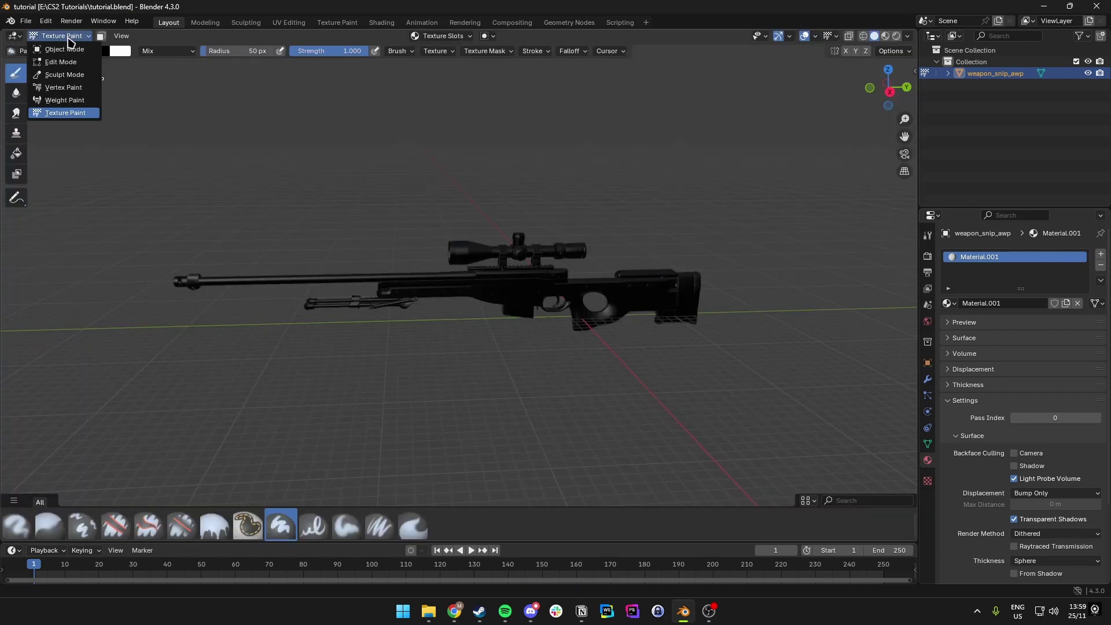
Step: Keep Texture Paint mode, paint a test stroke on the rifle, and move to the Texture Paint workspace
click(78, 112)
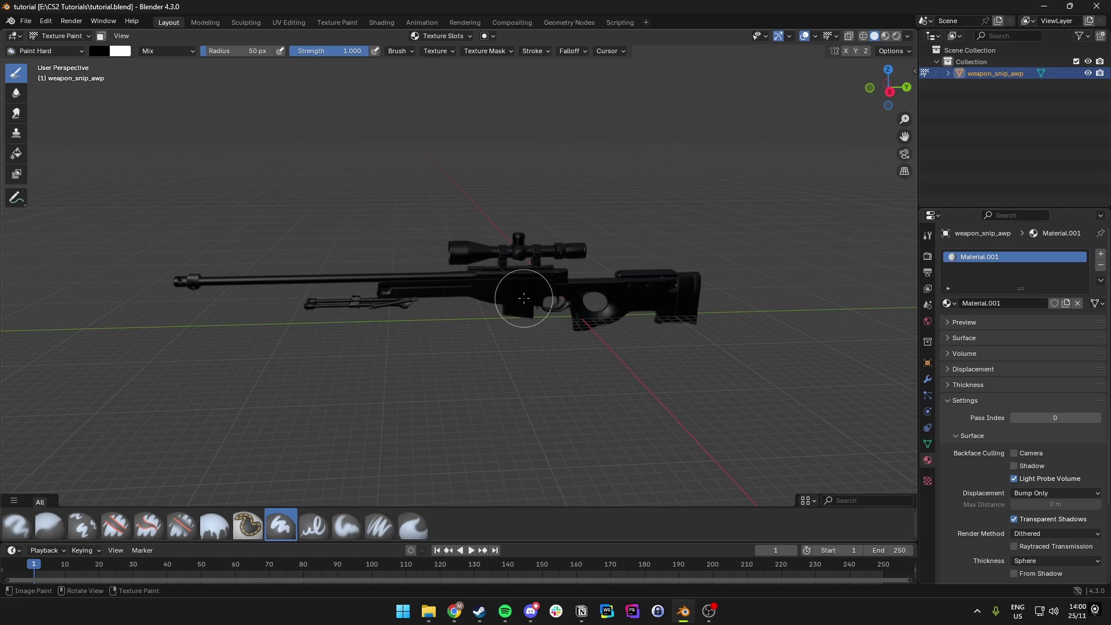
drag(514, 298, 456, 392)
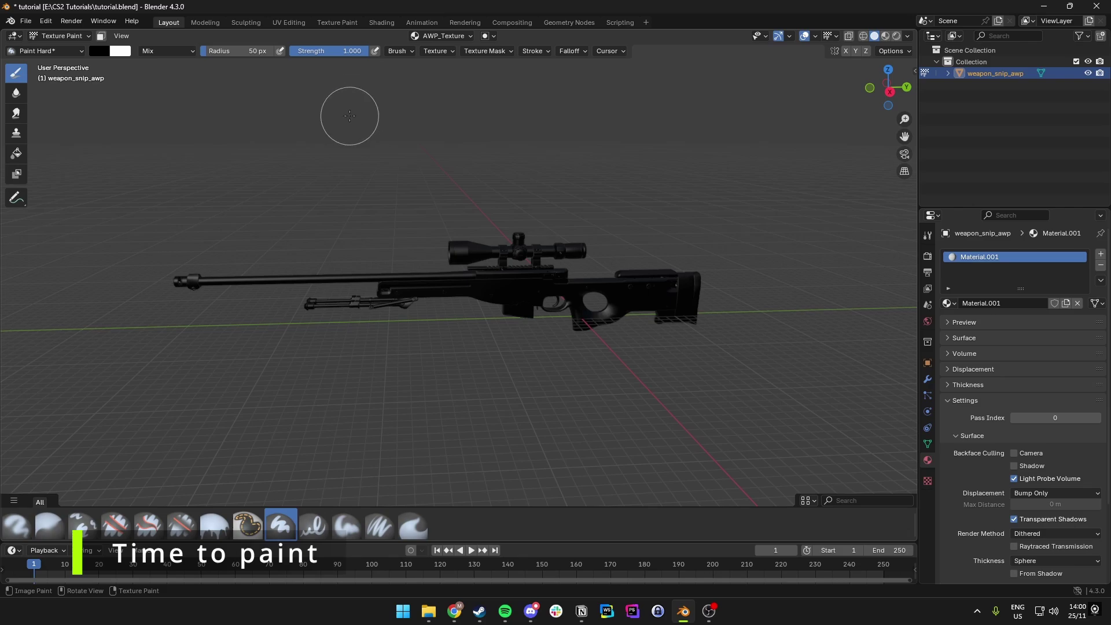
click(338, 23)
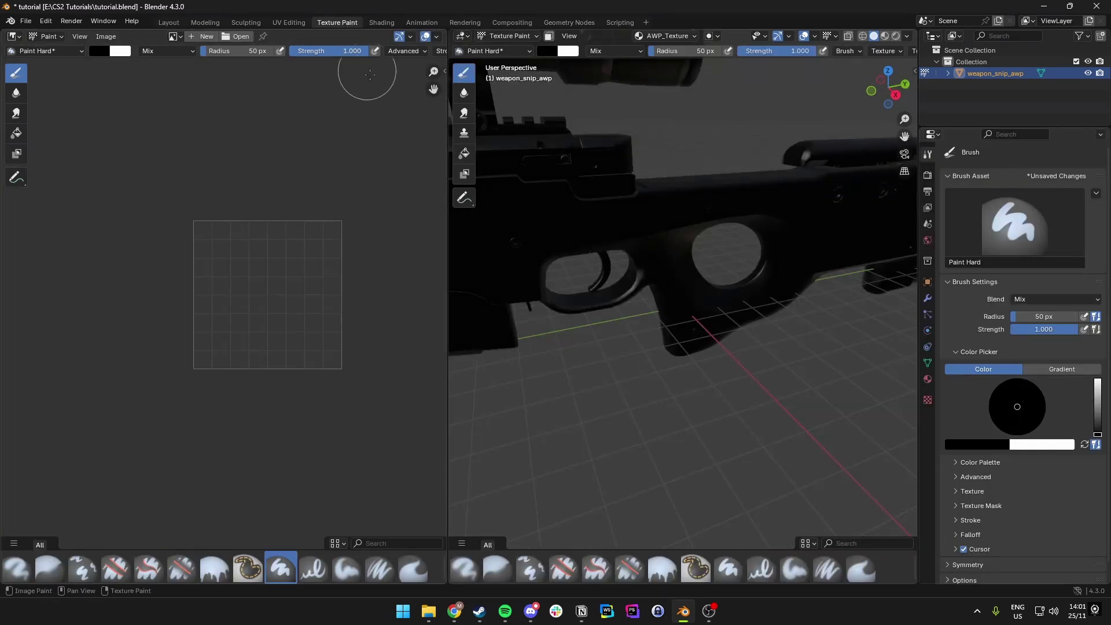
Step: Load AWP_Texture into the image editor and orbit to a side view of the rifle
scroll(603, 251, down, 6)
middle_drag(586, 293, 554, 287)
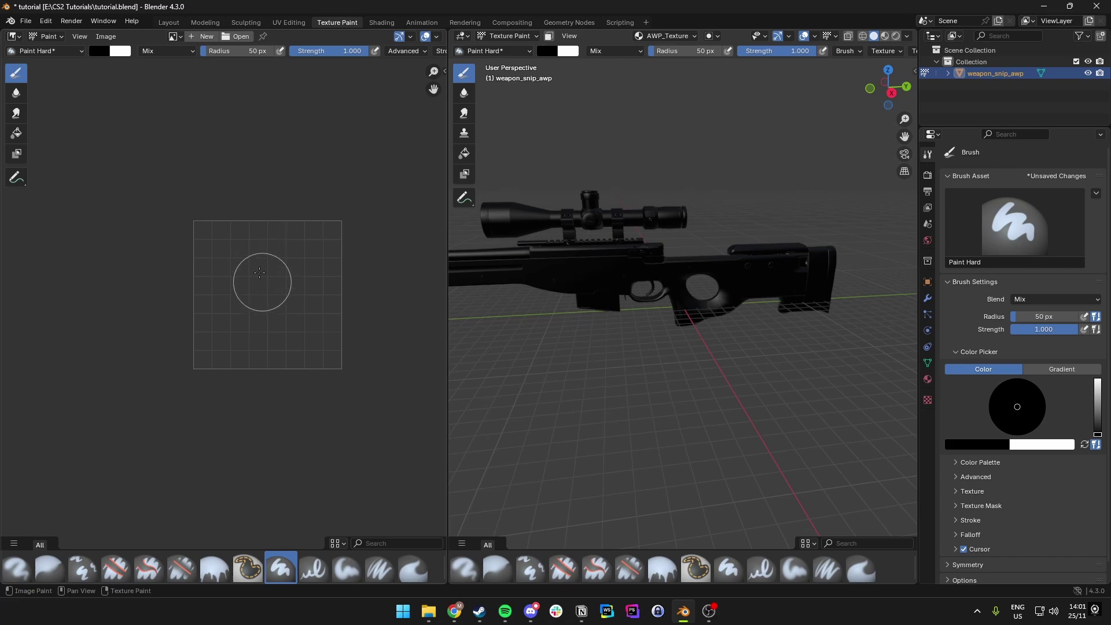
click(174, 35)
click(200, 58)
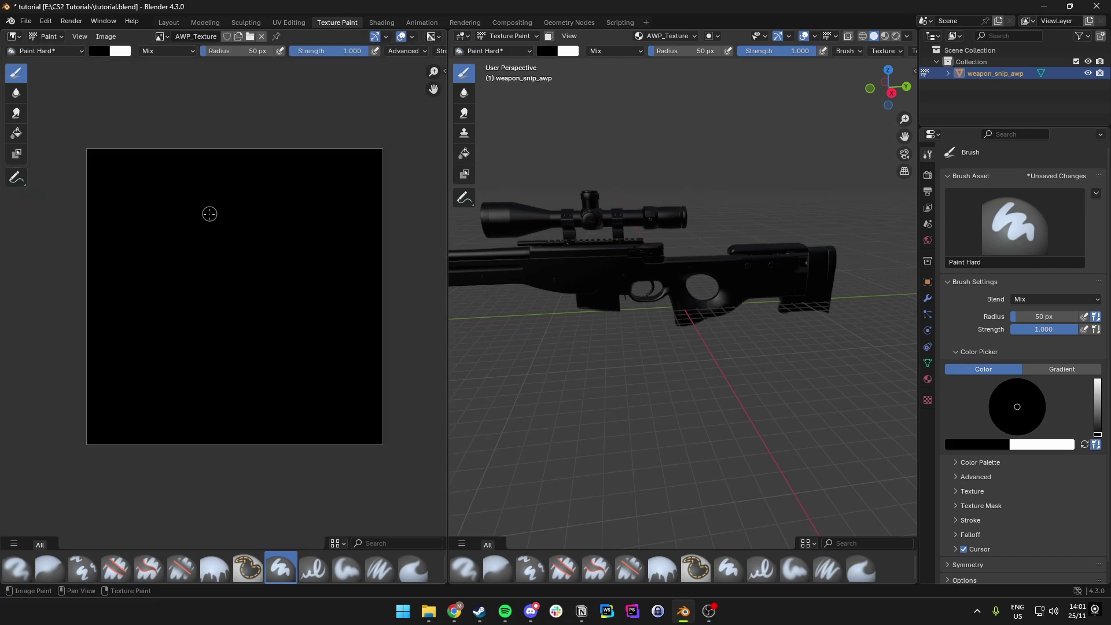
scroll(209, 214, down, 1)
scroll(627, 298, down, 3)
middle_drag(603, 317, 628, 285)
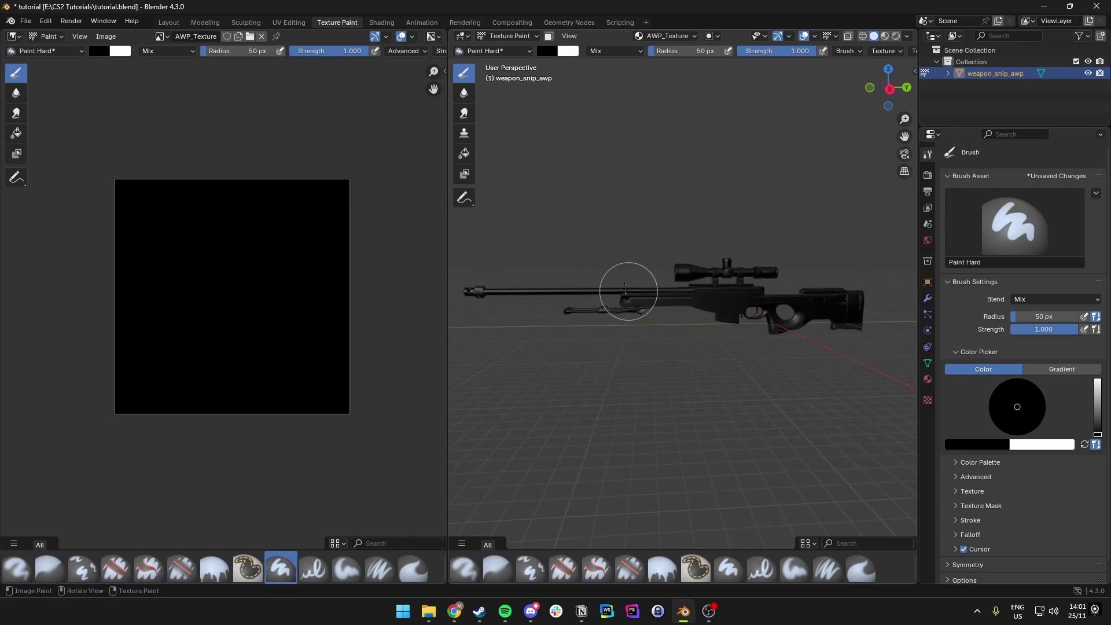
click(719, 380)
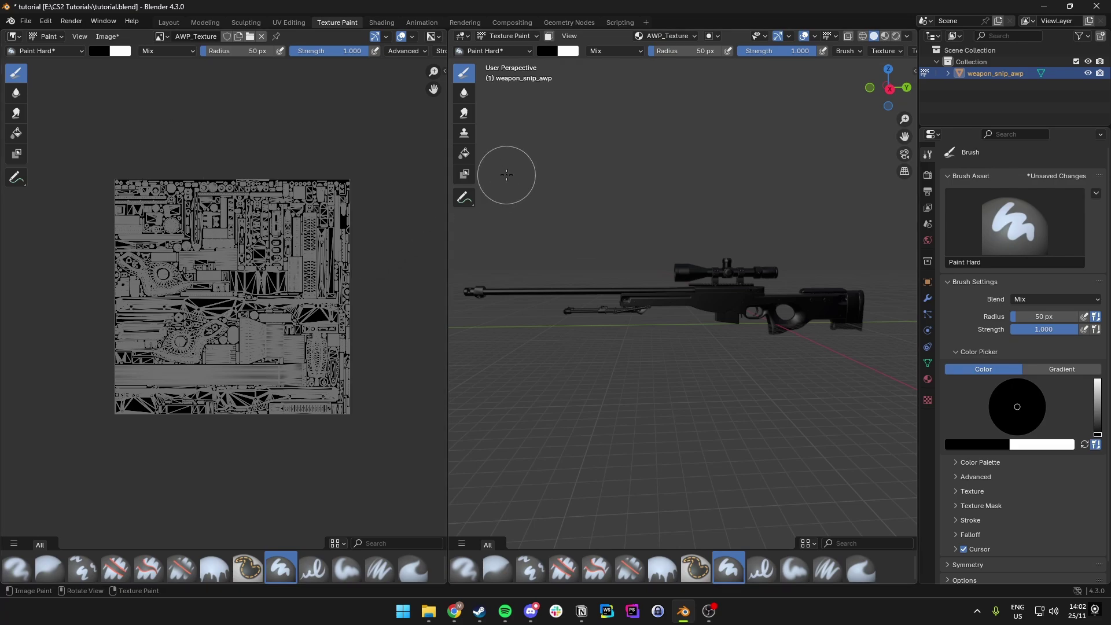
Step: Toggle the rifle through Edit Mode back to Texture Paint and fit the UV texture in view
click(527, 37)
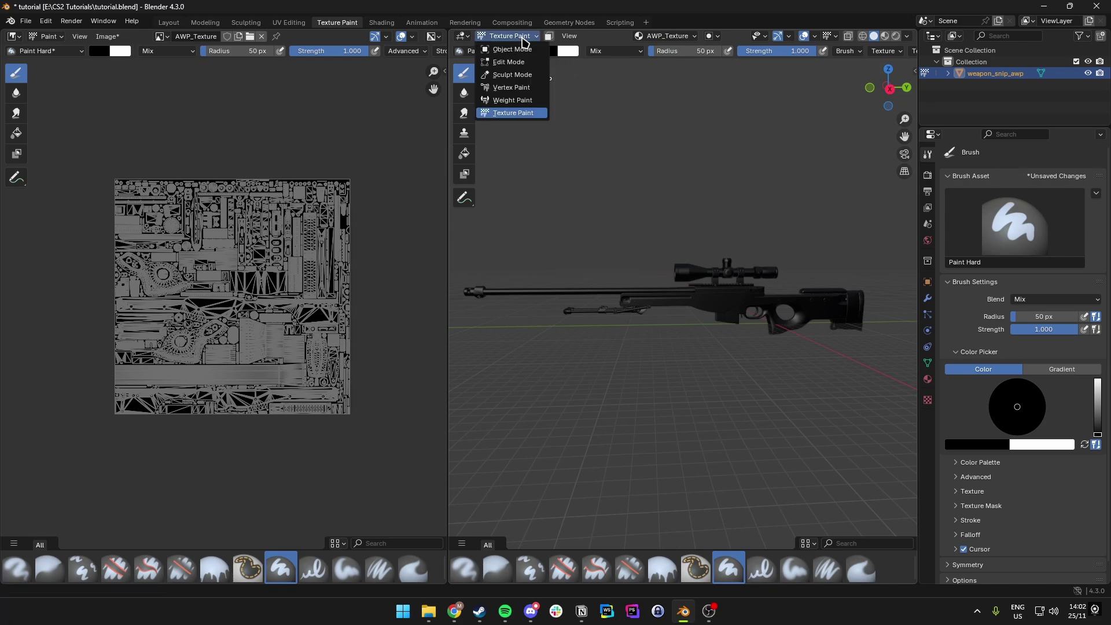
click(519, 62)
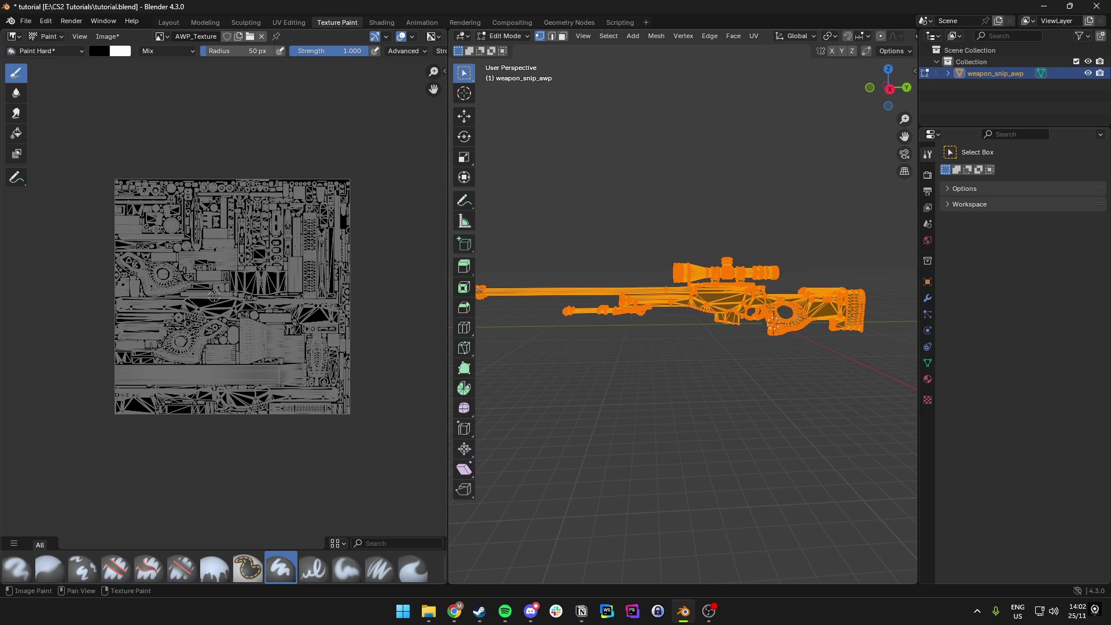
click(503, 36)
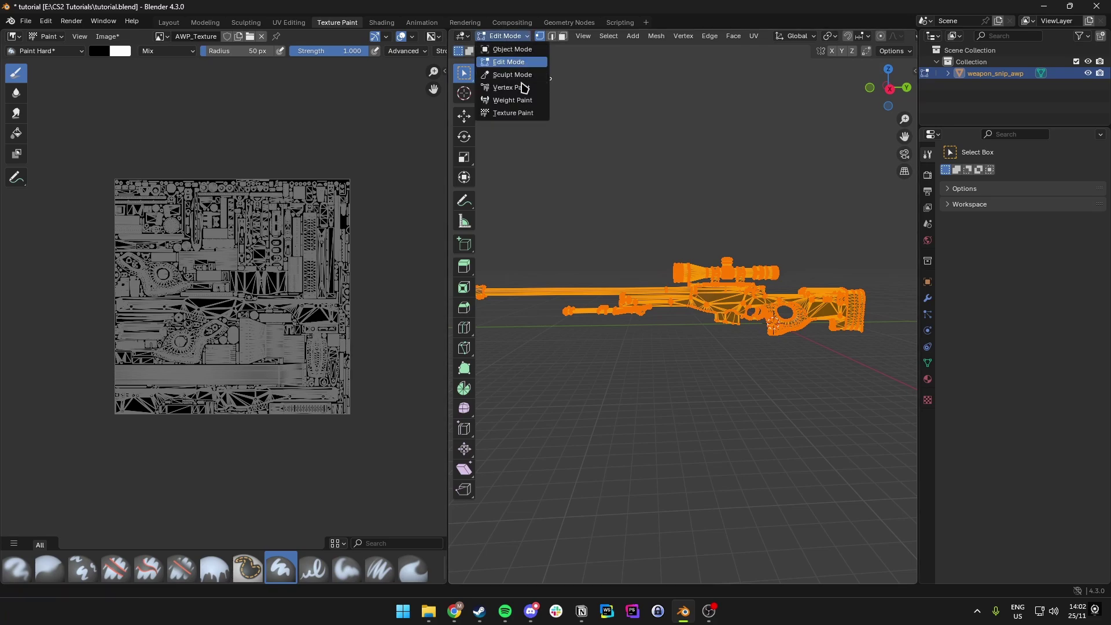
click(513, 113)
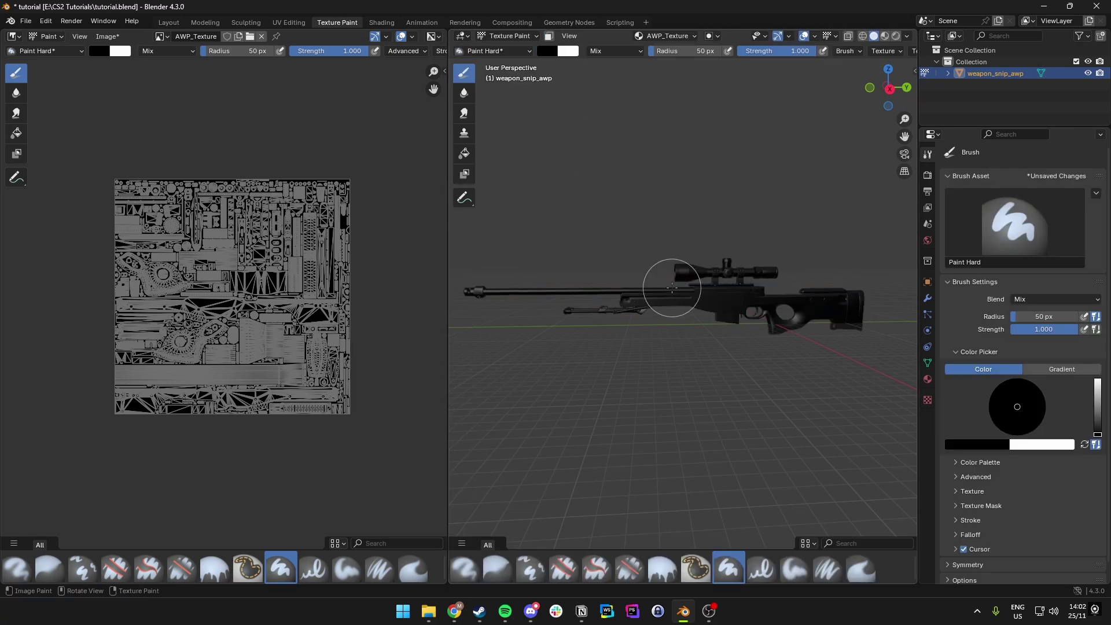
scroll(193, 285, up, 6)
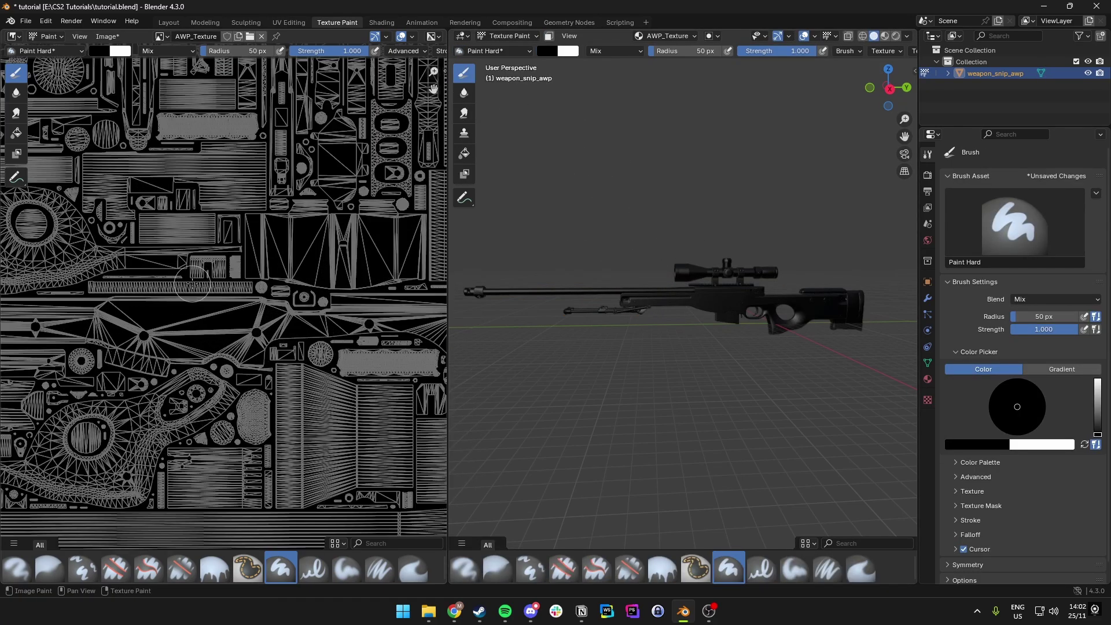
key(Home)
scroll(209, 295, down, 1)
right_click(214, 305)
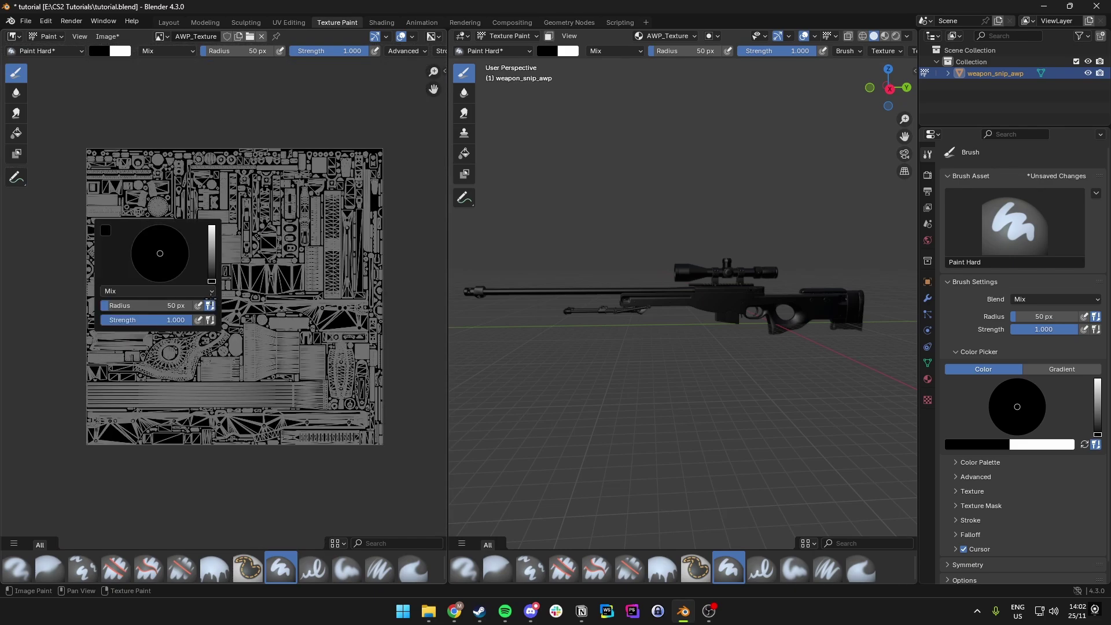
scroll(160, 253, up, 4)
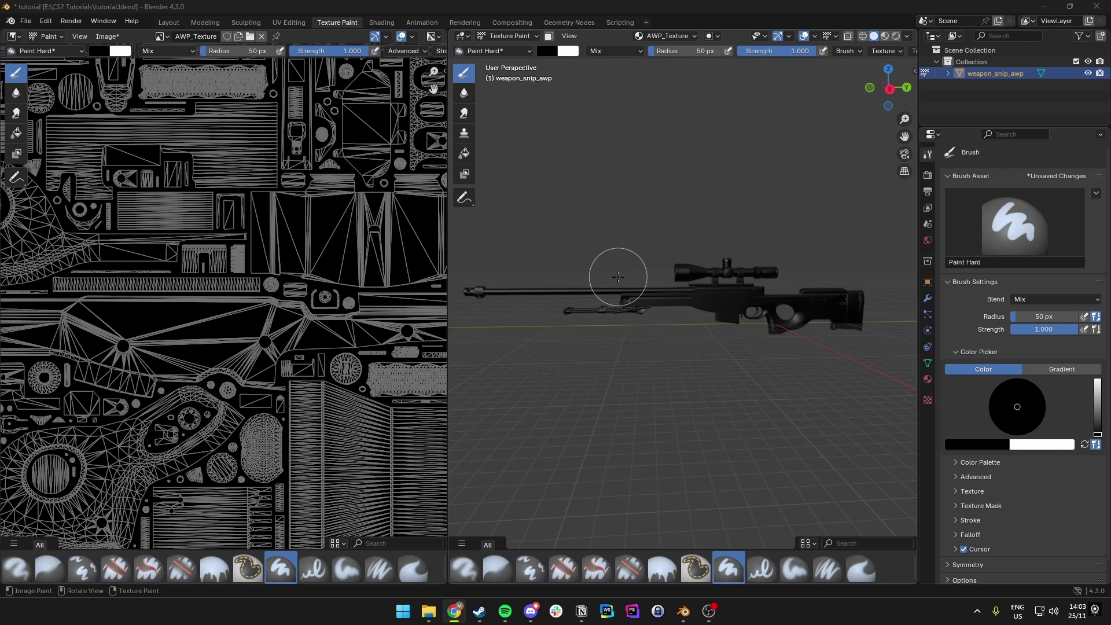
Step: Set the paint colour to pure blue and paint the scope and its mount rings and rail
click(546, 51)
drag(644, 151, 648, 68)
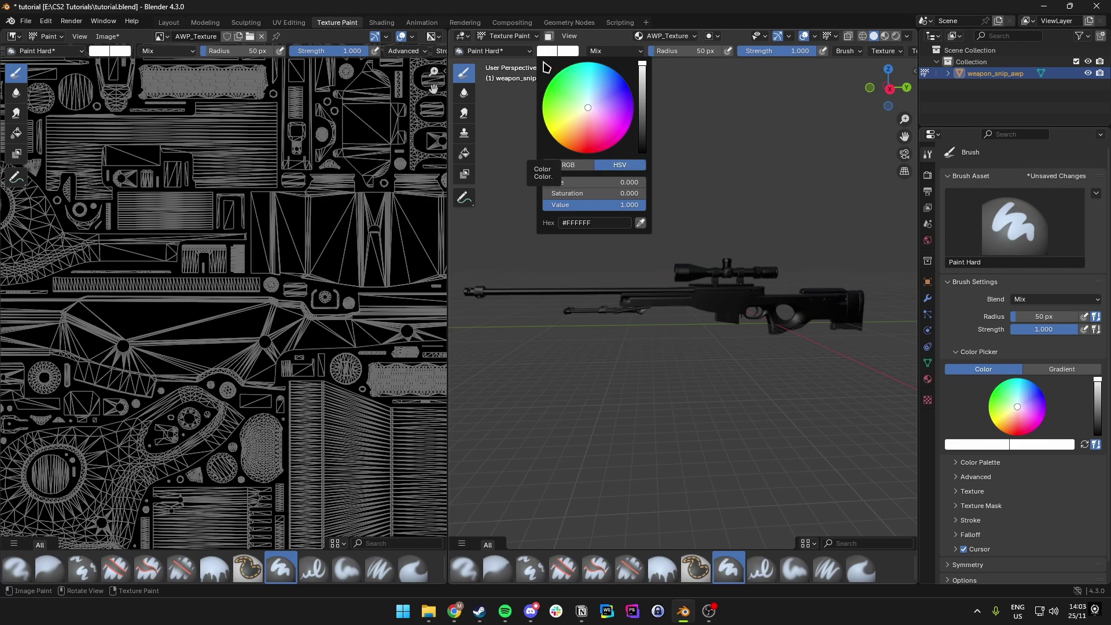
drag(602, 108, 627, 83)
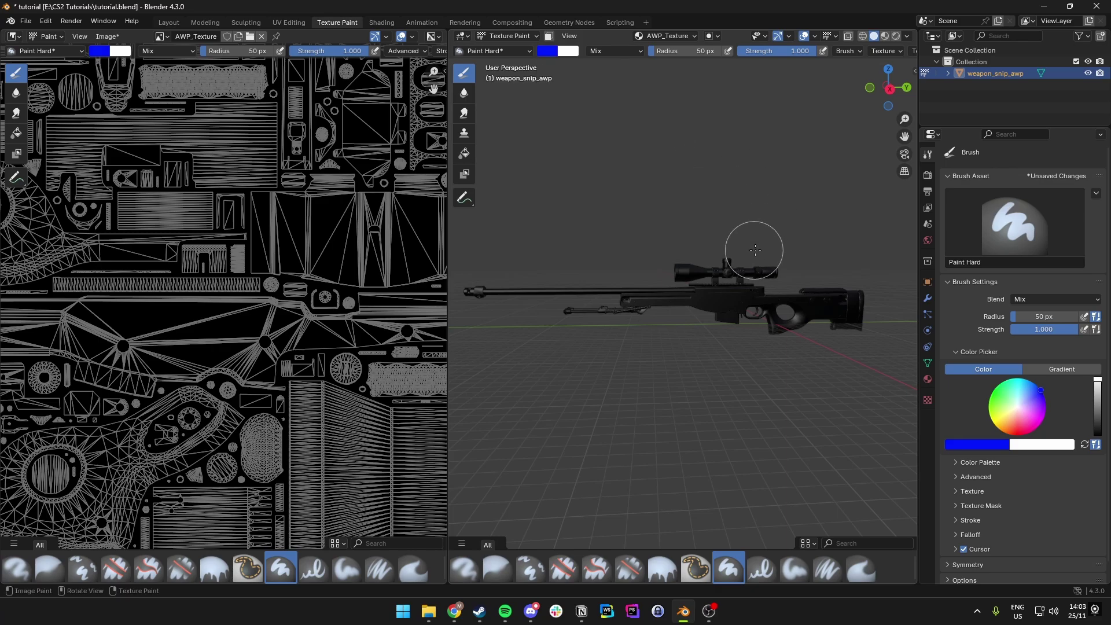
scroll(756, 250, up, 6)
mouse_move(530, 298)
mouse_down()
mouse_move(793, 287)
mouse_move(783, 298)
mouse_up()
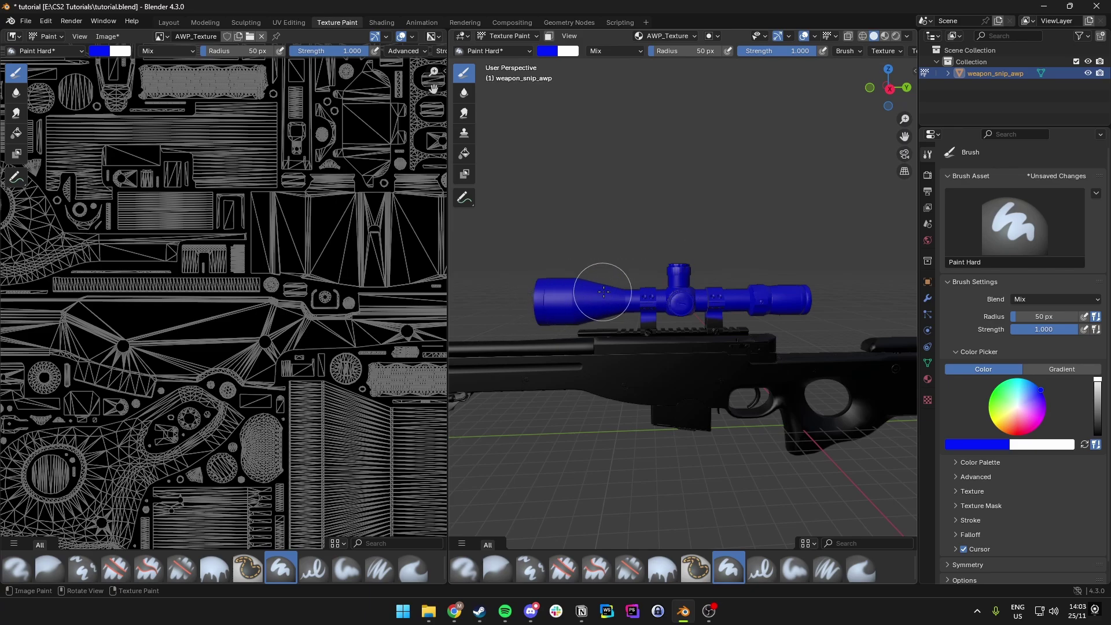
mouse_move(650, 290)
mouse_down()
mouse_move(730, 308)
mouse_move(578, 308)
mouse_move(813, 292)
mouse_up()
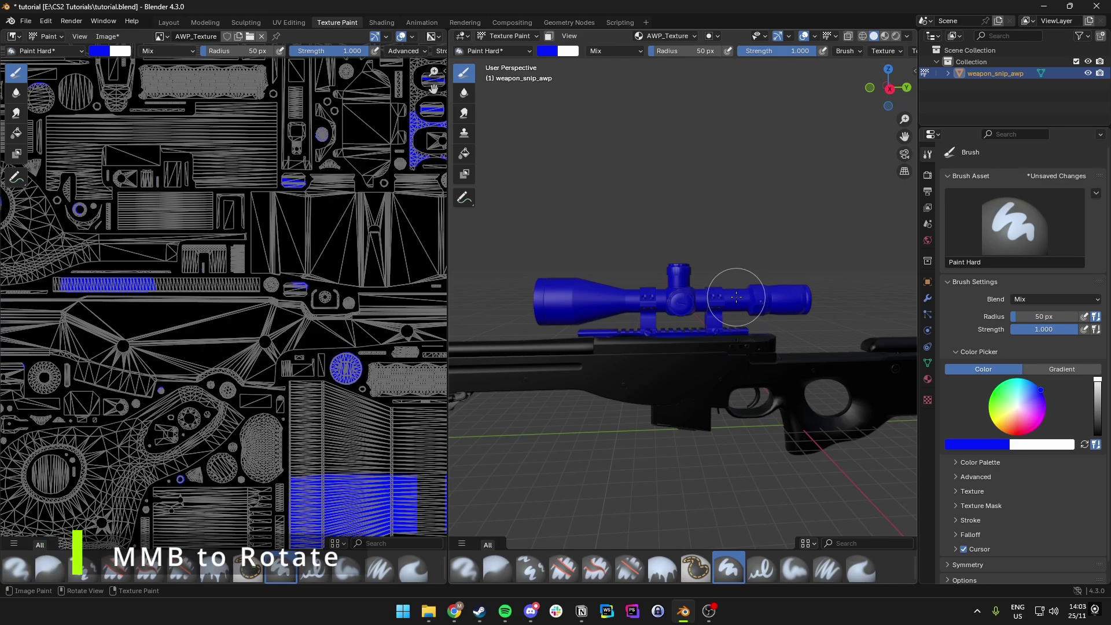
mouse_move(810, 301)
middle_down()
mouse_move(594, 296)
mouse_move(624, 300)
middle_up()
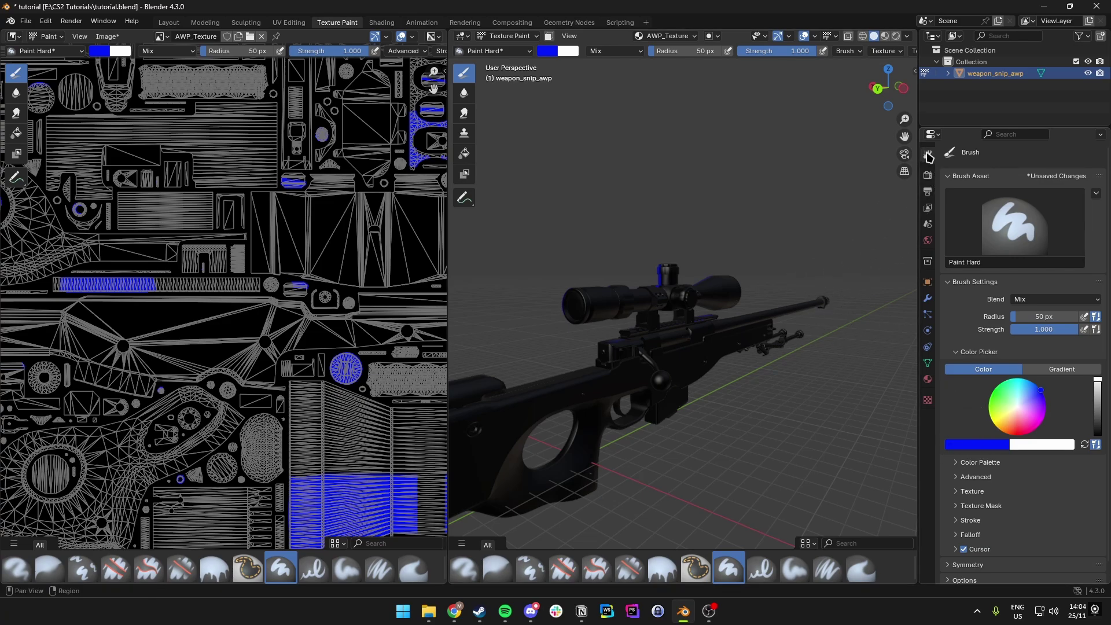
Step: Expand the brush's projection painting Options and disable Backface Culling
scroll(960, 457, down, 1)
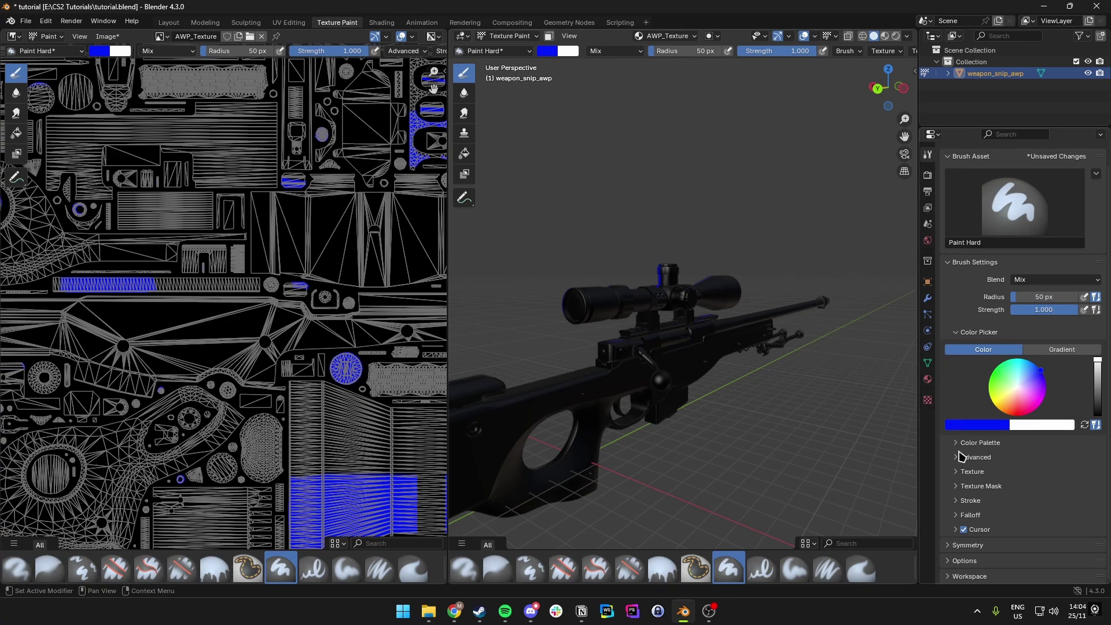
click(949, 560)
scroll(979, 492, down, 4)
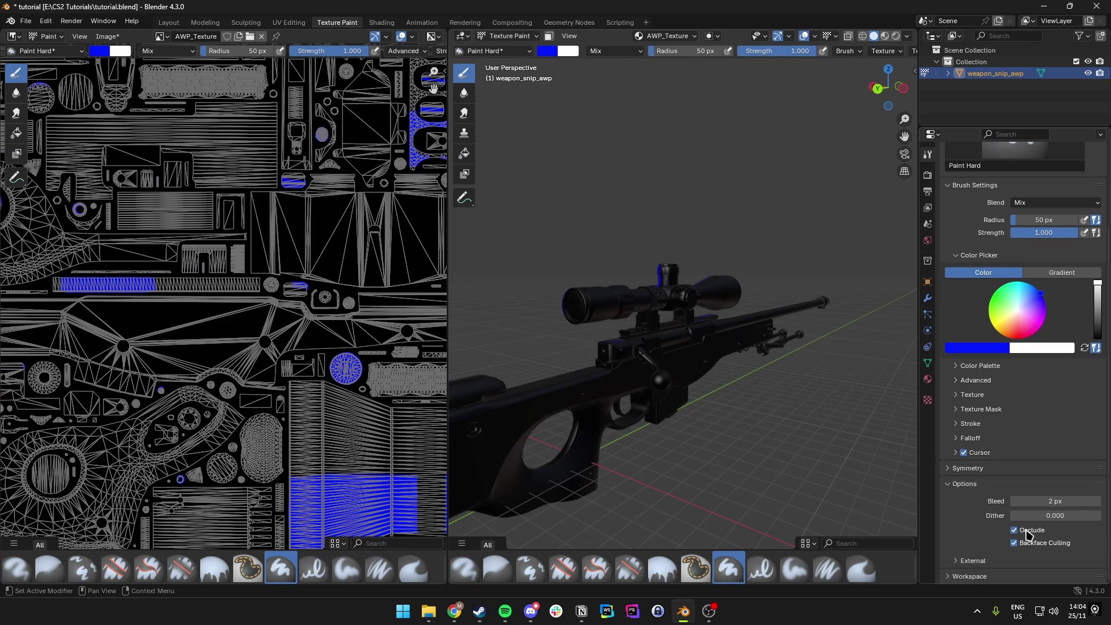
click(1014, 542)
Step: Orbit around the rifle and paint the scope's sides, top and front ring blue
middle_drag(583, 297, 672, 288)
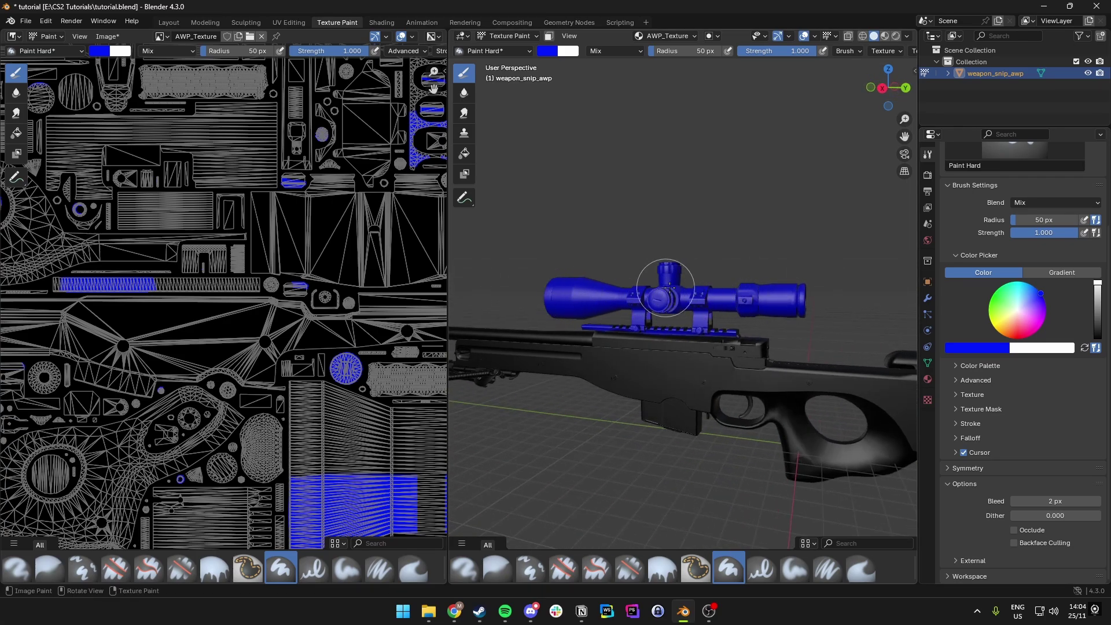
mouse_move(791, 293)
mouse_down()
mouse_move(569, 287)
mouse_move(618, 290)
mouse_up()
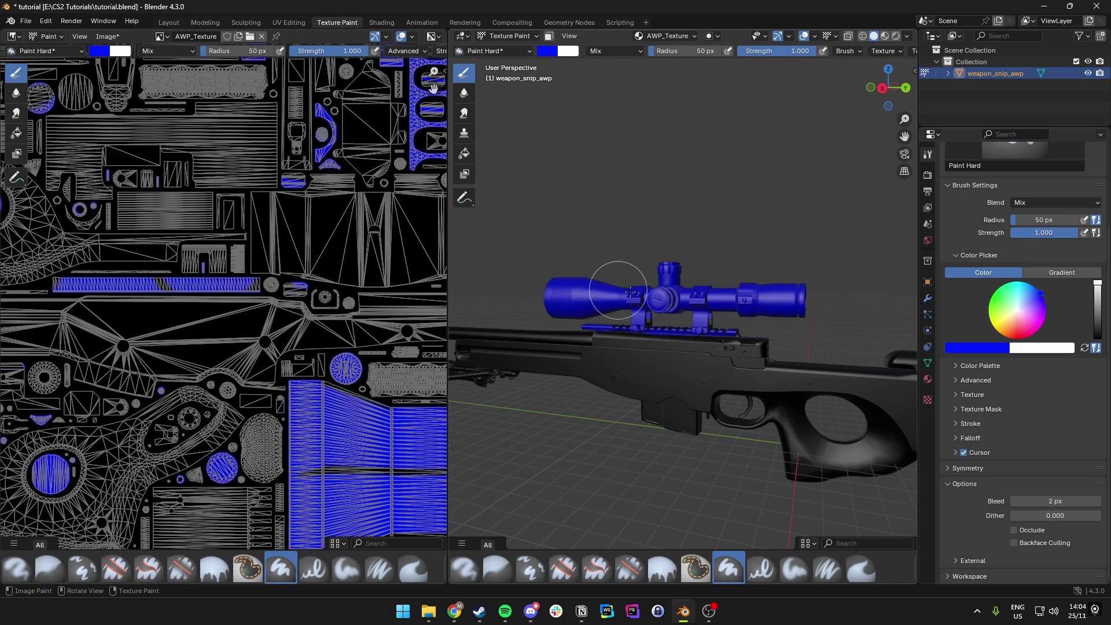
middle_drag(721, 299, 595, 302)
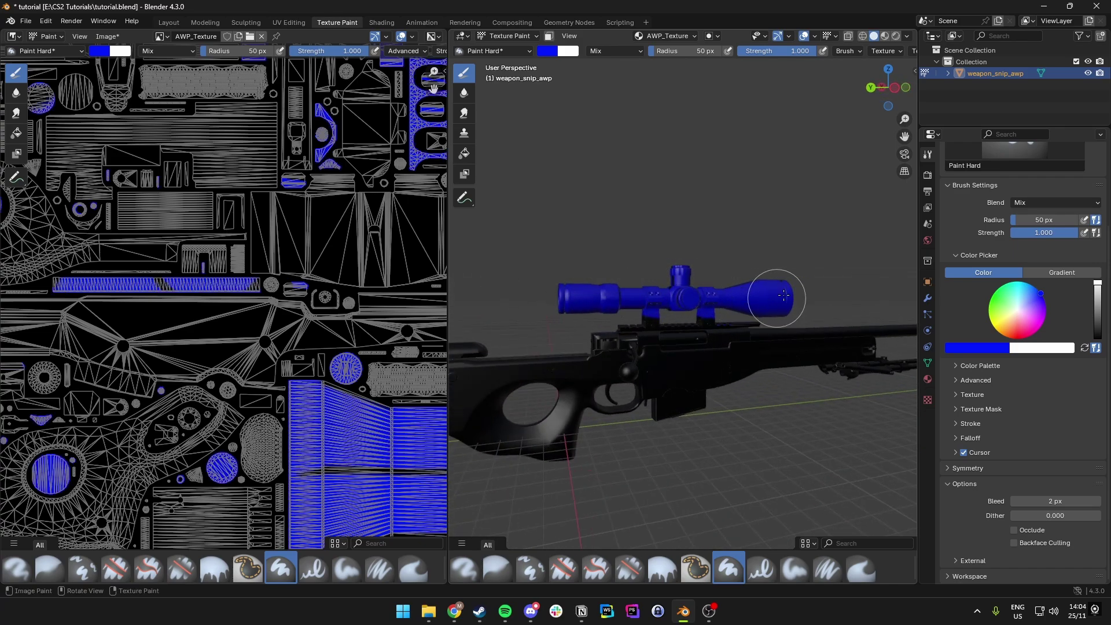
middle_drag(751, 286, 796, 293)
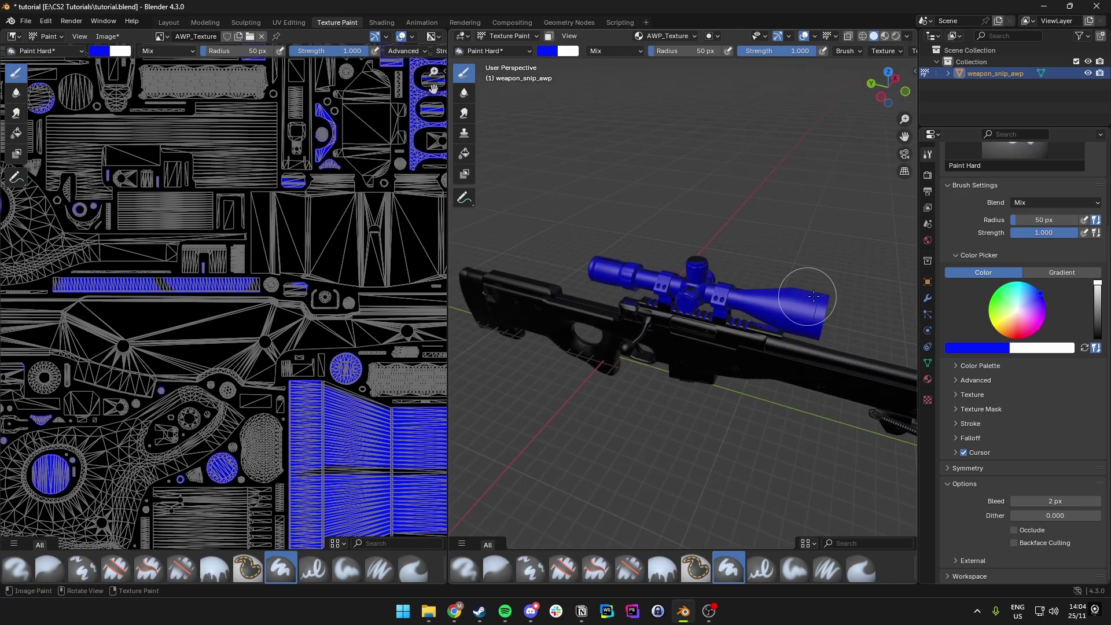
mouse_move(676, 281)
mouse_down()
mouse_move(590, 256)
mouse_move(650, 261)
mouse_up()
middle_drag(650, 261, 768, 296)
drag(675, 335, 659, 365)
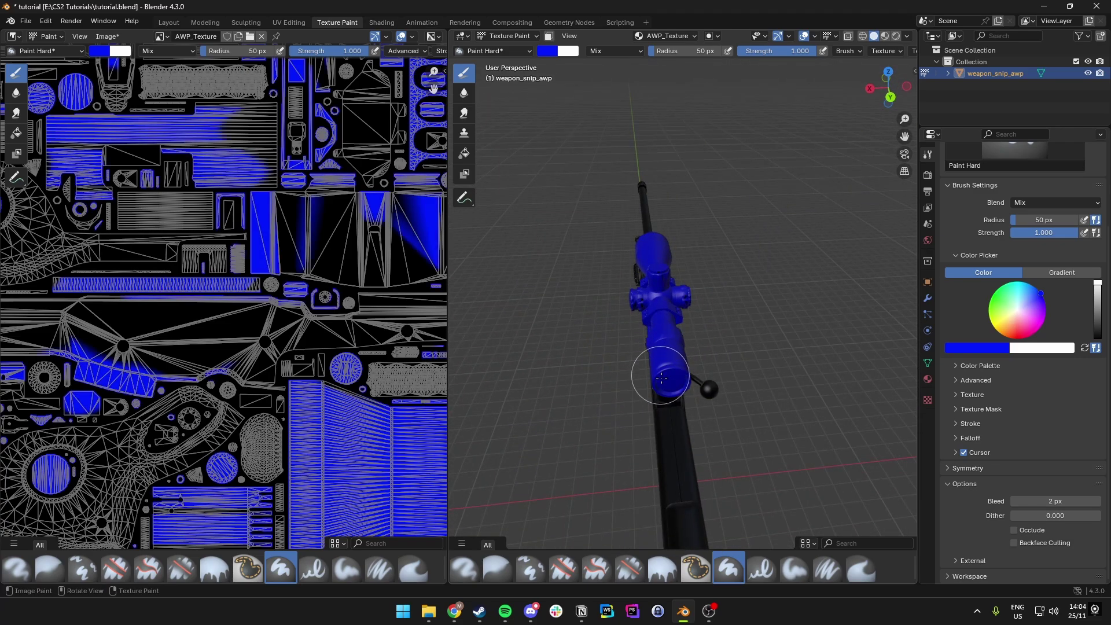
middle_drag(663, 381, 759, 411)
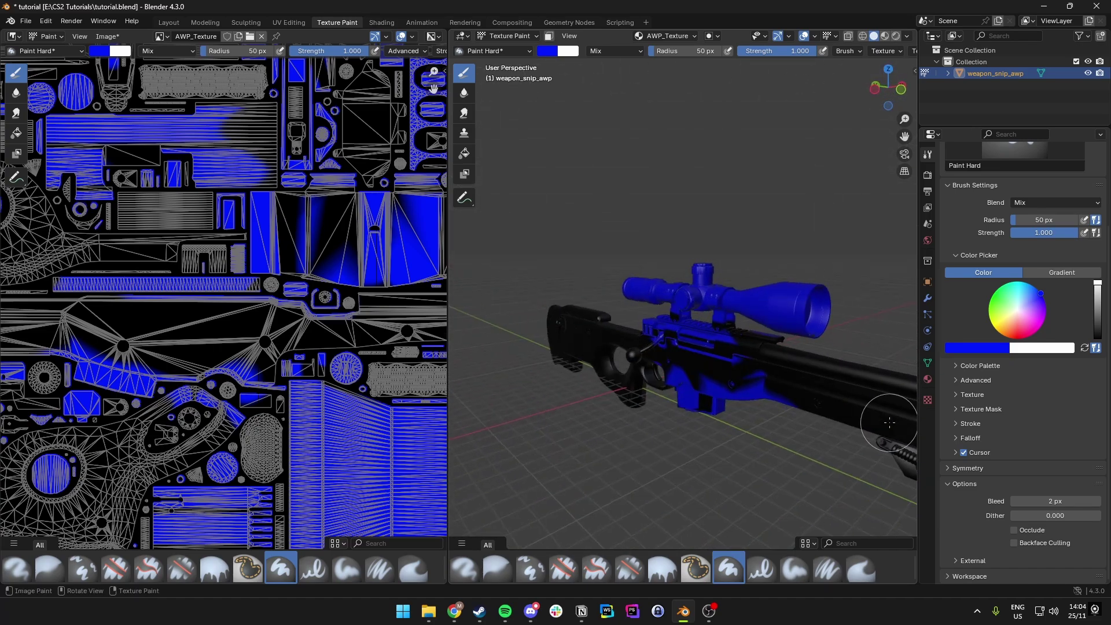
middle_drag(790, 349, 617, 354)
mouse_move(617, 354)
mouse_down()
mouse_move(650, 384)
mouse_move(640, 397)
mouse_move(617, 332)
mouse_up()
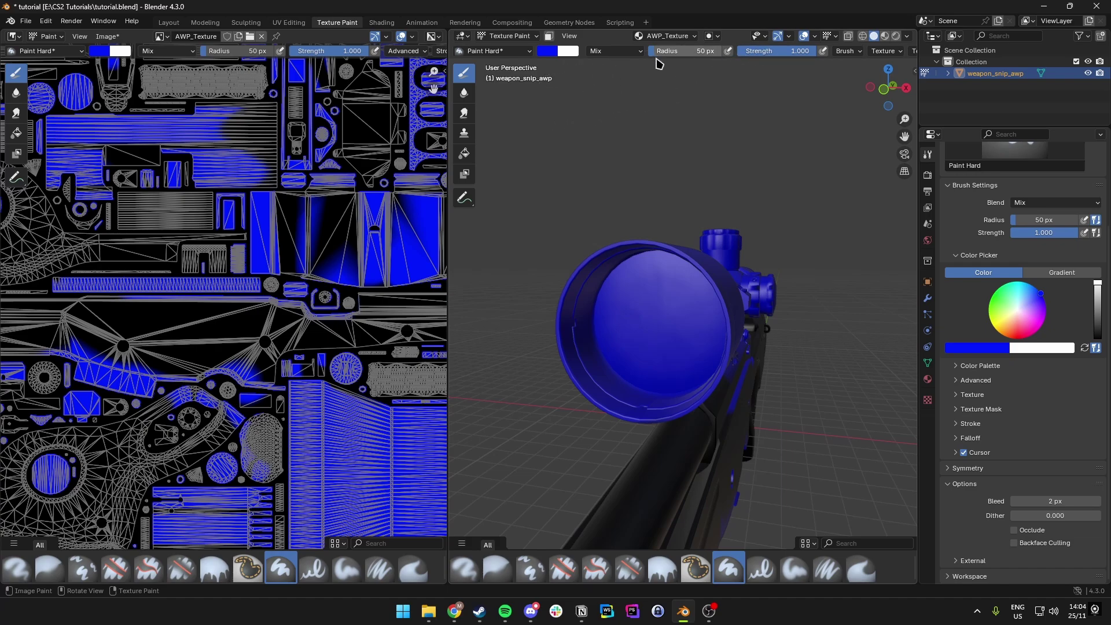
mouse_move(632, 339)
middle_down()
mouse_move(602, 335)
mouse_move(620, 358)
mouse_move(635, 326)
middle_up()
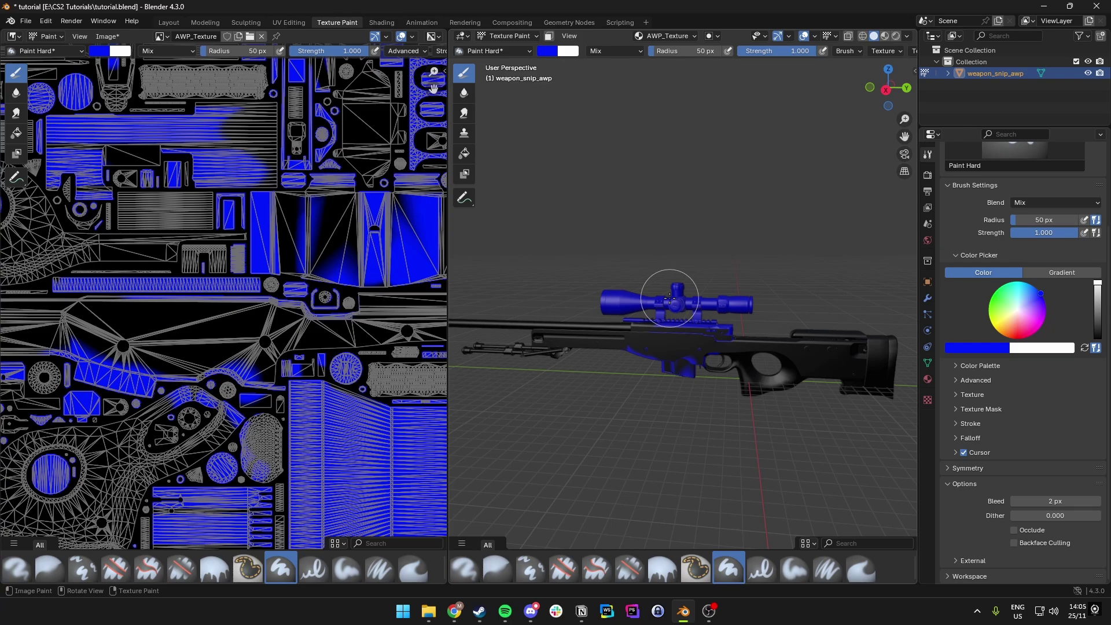
Step: Save the Blender project and paint the barrel's muzzle tip green
scroll(669, 298, down, 3)
key(ctrl+s)
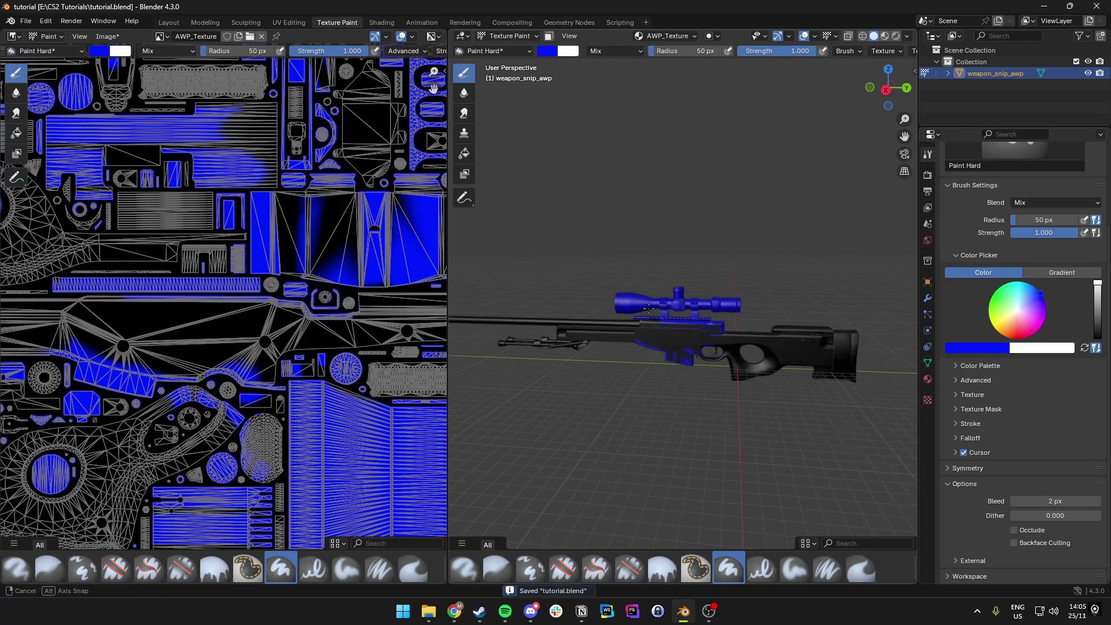
middle_drag(651, 311, 651, 318)
shift+middle_drag(537, 329, 647, 328)
click(546, 51)
click(547, 51)
drag(562, 86, 552, 80)
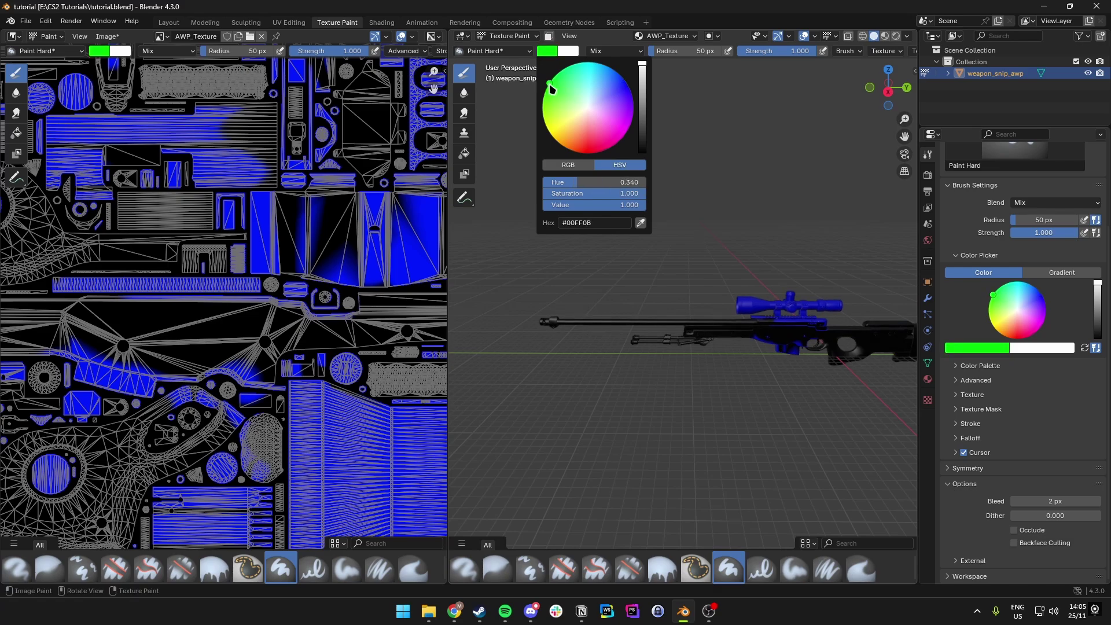
click(542, 318)
Step: Lay the rifle horizontally in view and bring up the texture image's file actions
middle_drag(649, 371, 769, 377)
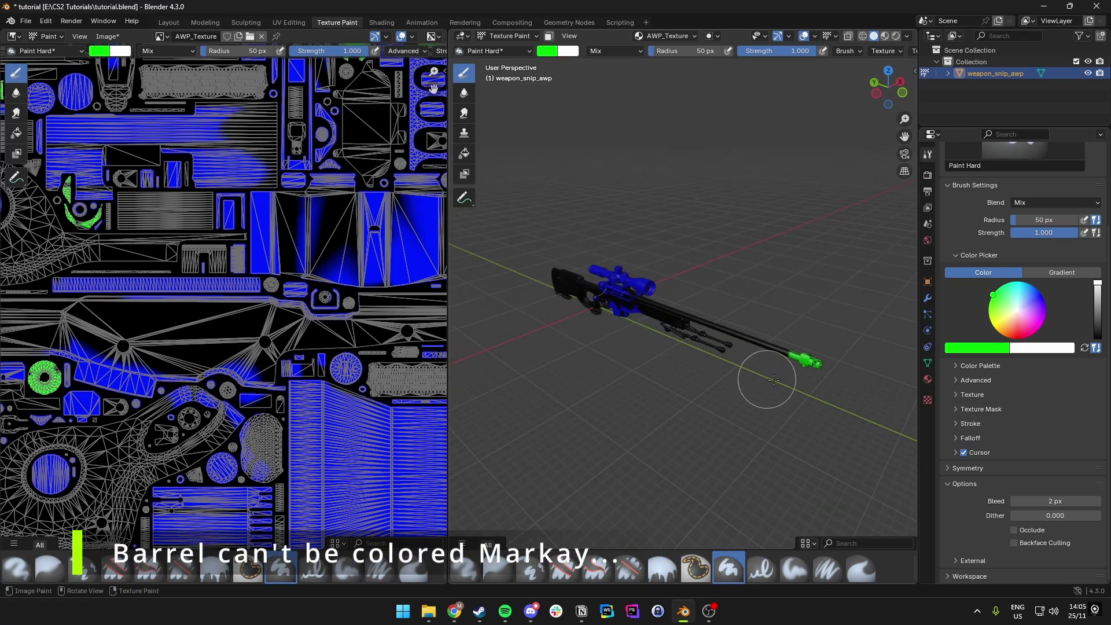
scroll(793, 382, up, 5)
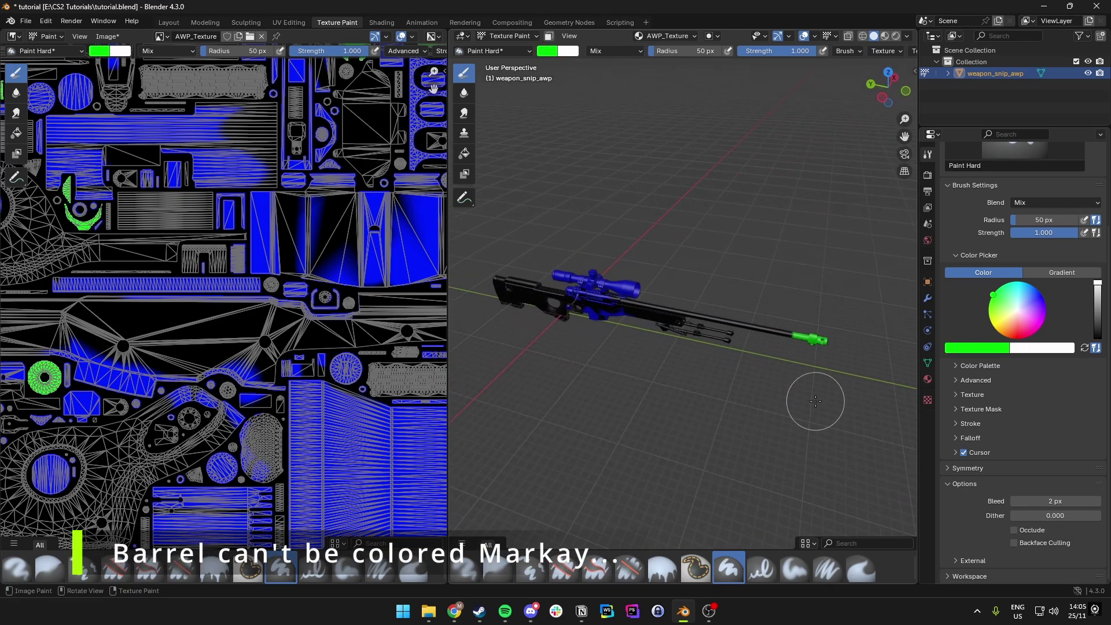
mouse_move(827, 361)
shift+middle_down()
mouse_move(620, 330)
mouse_move(625, 323)
mouse_move(521, 343)
mouse_move(586, 318)
mouse_move(798, 300)
mouse_move(639, 318)
mouse_move(764, 327)
mouse_move(689, 324)
mouse_move(706, 327)
shift+middle_up()
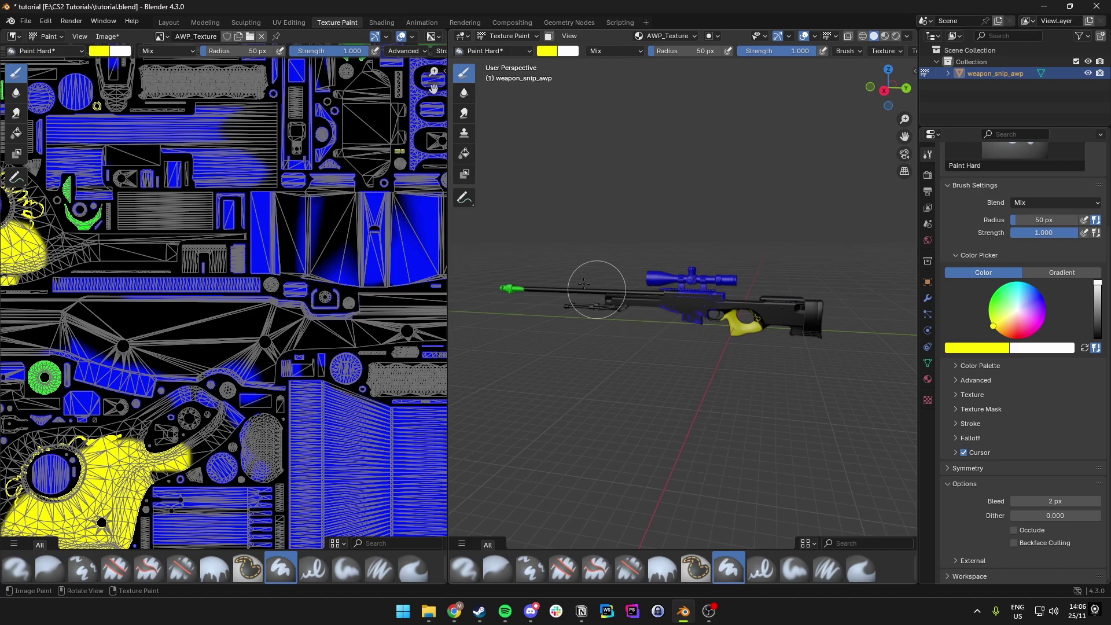
click(110, 39)
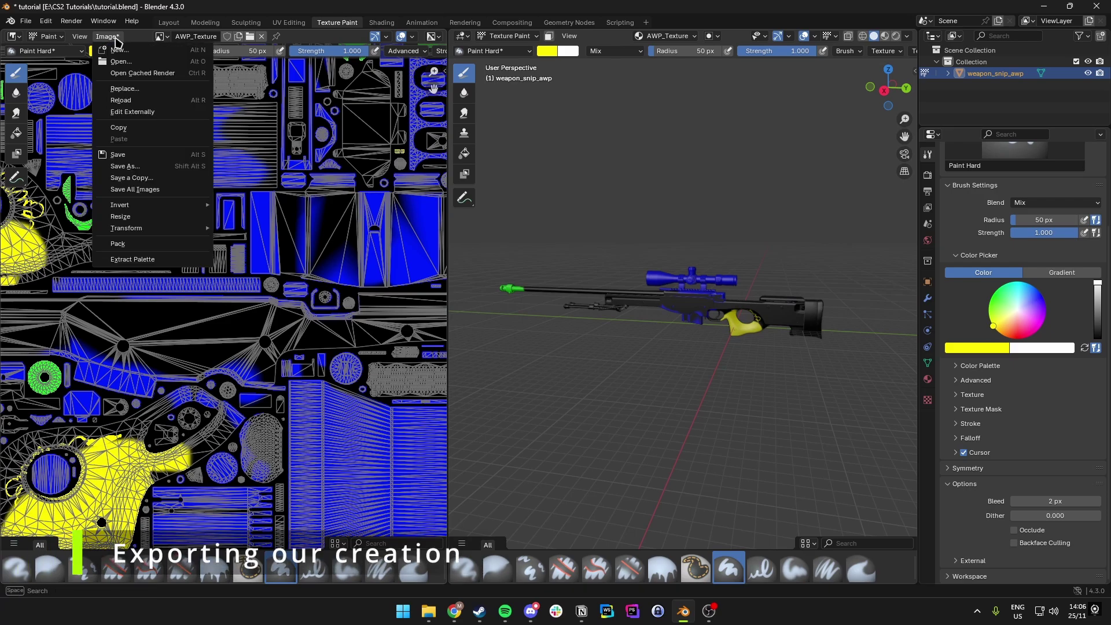
Step: Save the painted texture as AWP_Tutorial.png in CS2 Tutorials, then save the project
click(123, 168)
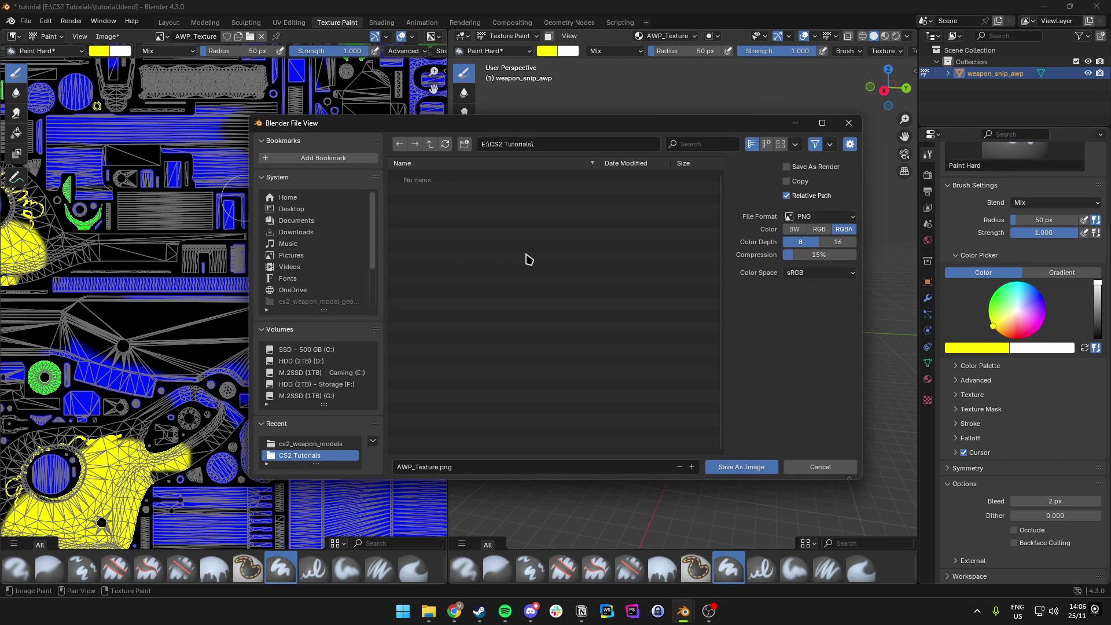
click(427, 467)
drag(440, 467, 419, 467)
key(ctrl+a)
key(Home)
key(Right)
key(Right)
key(Right)
key(Right)
key(ctrl+Delete)
text(Tutorial)
key(shift+End)
click(512, 465)
click(741, 468)
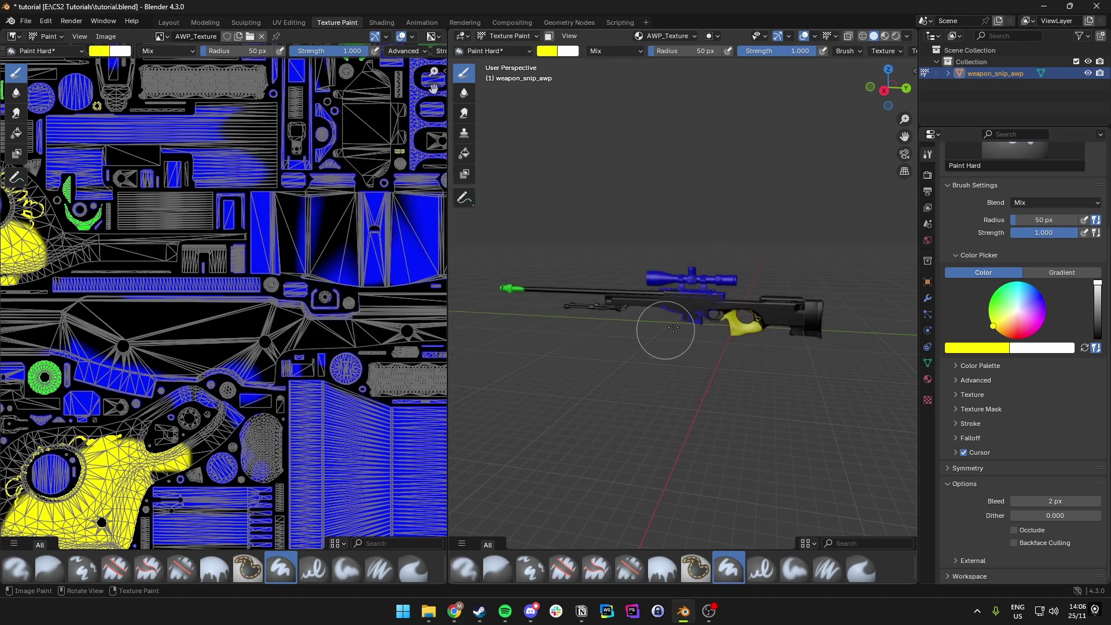
key(ctrl+s)
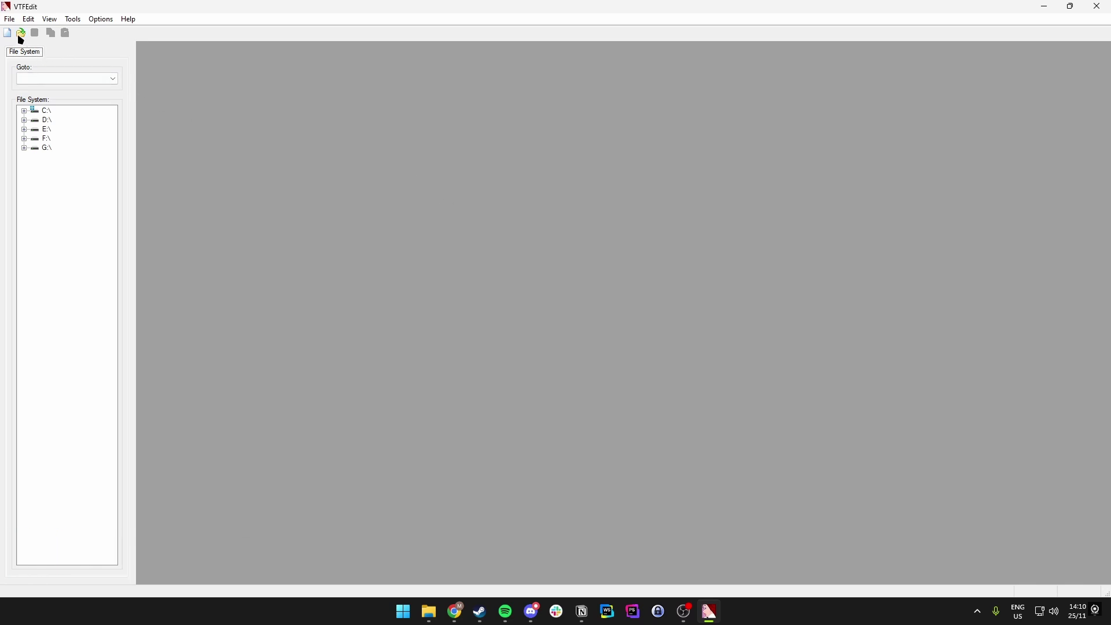
Step: Import AWP_Tutorial.png from CS2 Tutorials into VTFEdit using the default VTF options
click(9, 19)
click(34, 93)
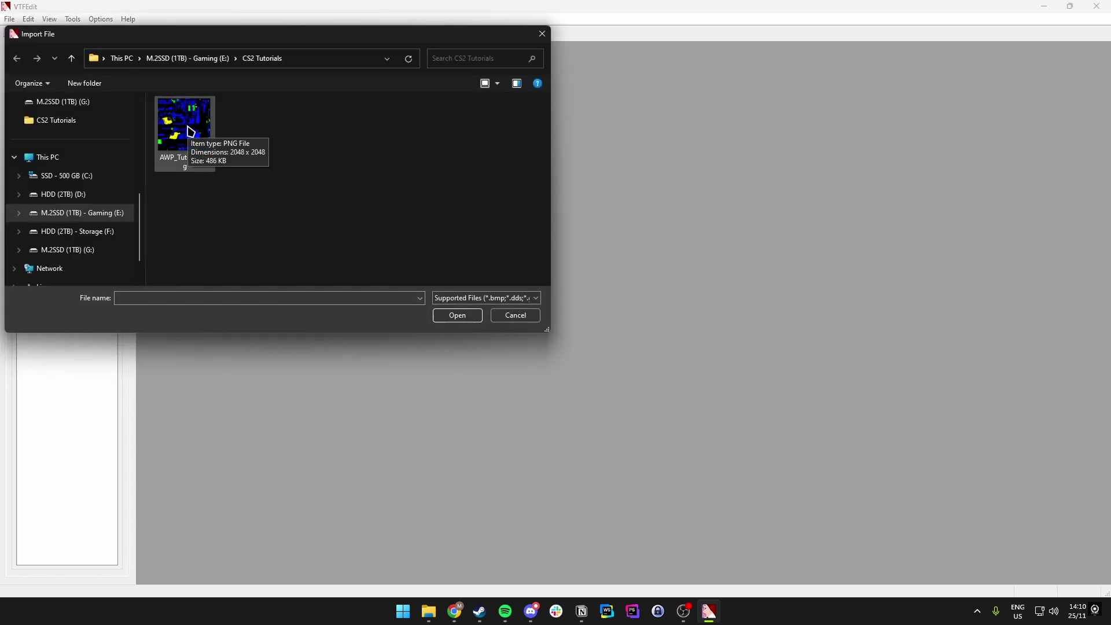
click(189, 133)
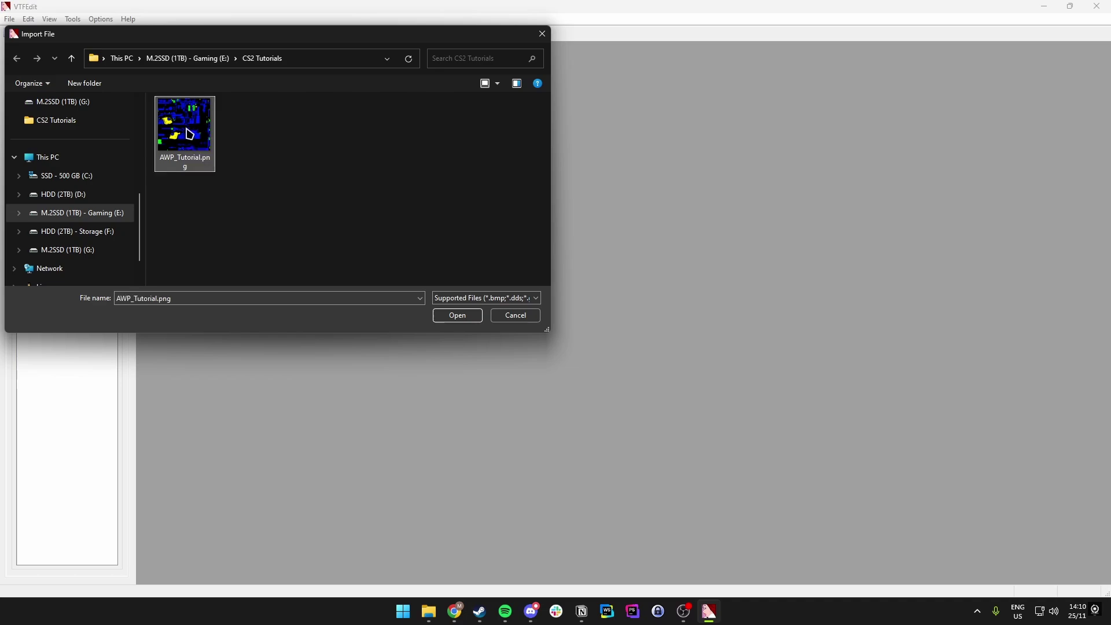
double_click(189, 134)
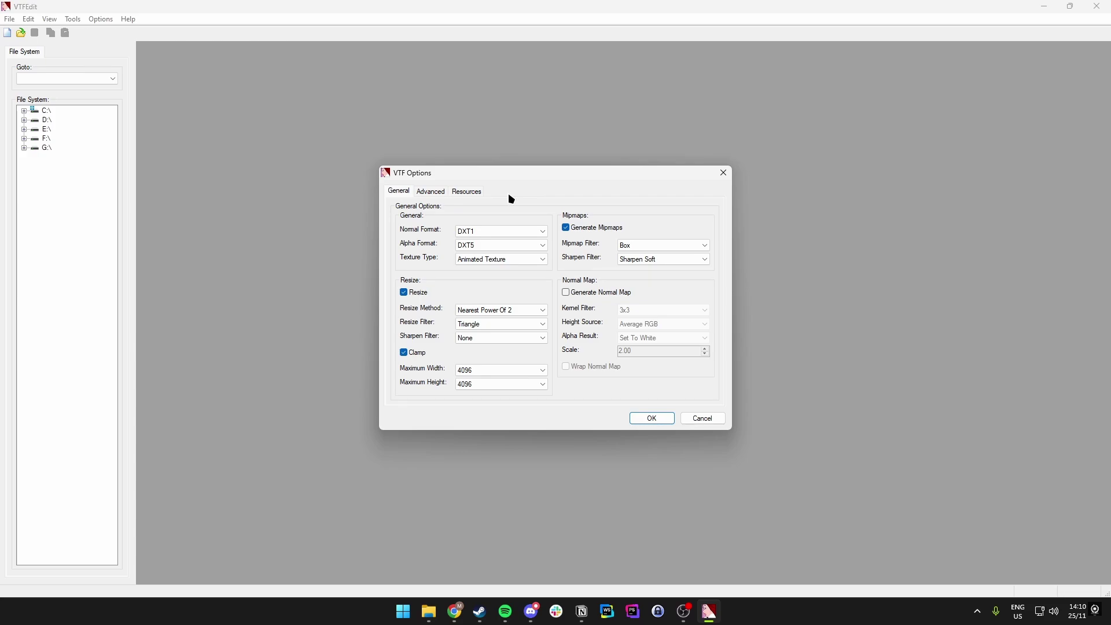
click(633, 418)
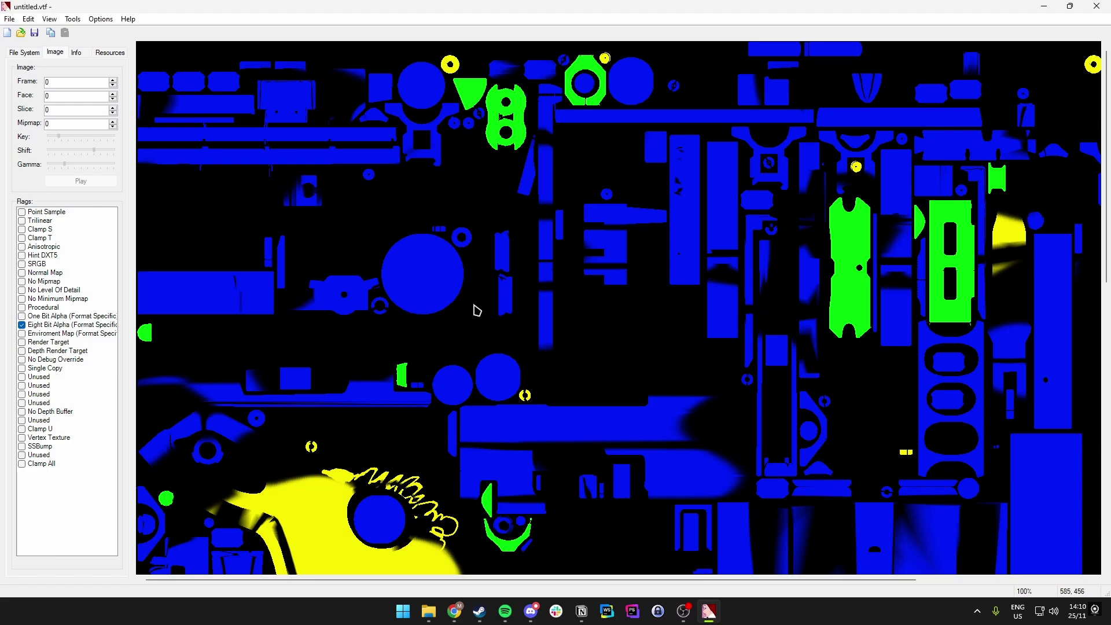
Step: Export the texture as a TGA file named AWP_Tutorial
click(9, 19)
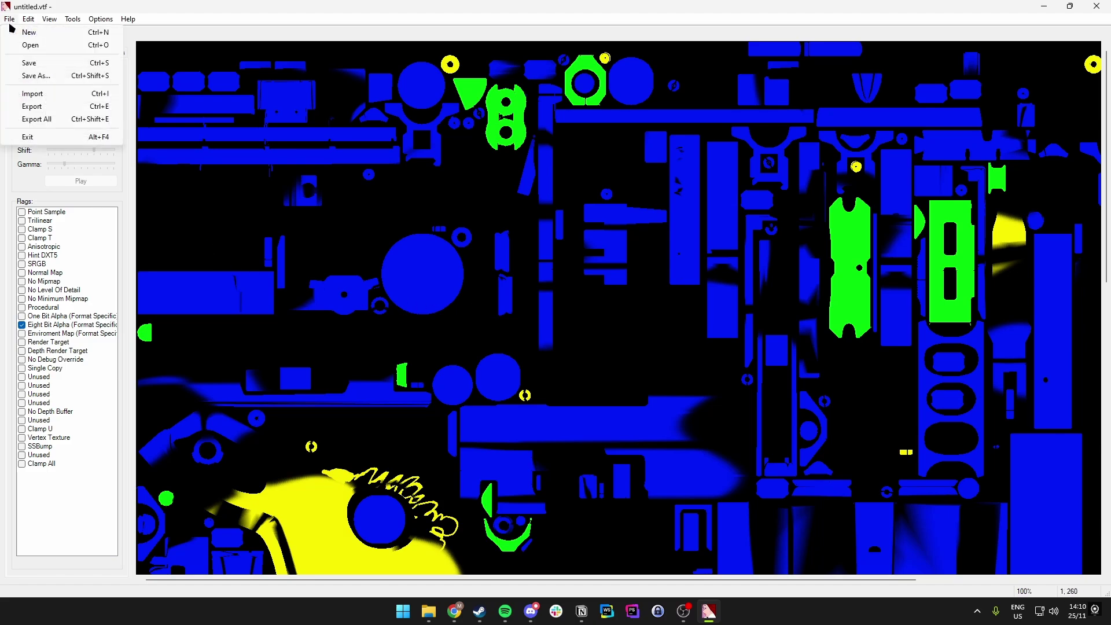
click(31, 106)
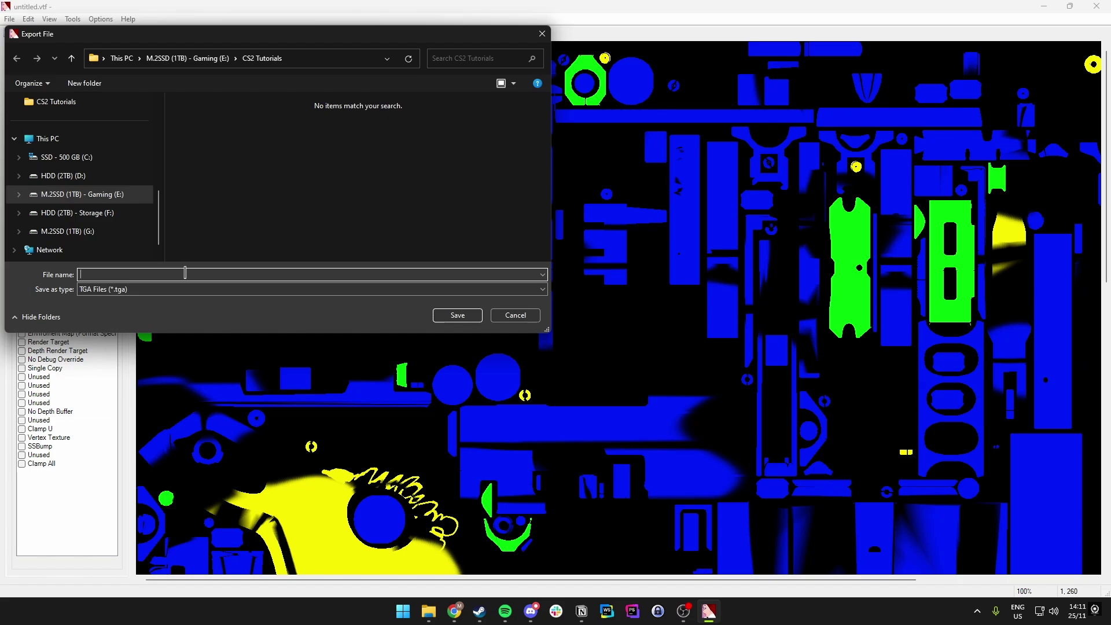
text(AWP)
key(BackSpace)
key(BackSpace)
key(BackSpace)
text(AWP)
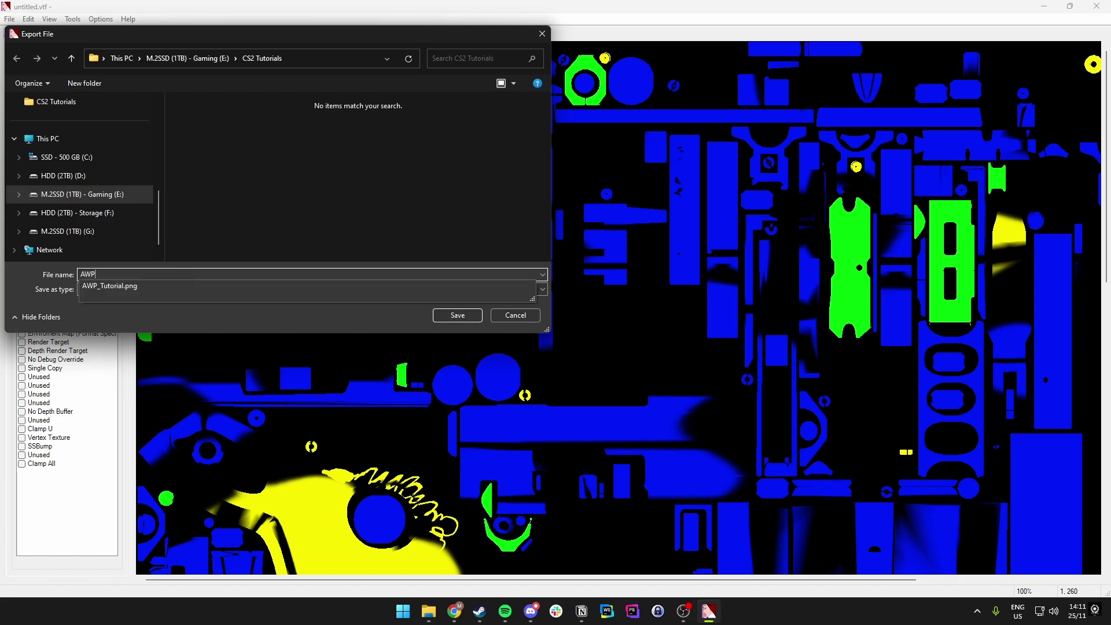
text(_Tutorial)
click(208, 272)
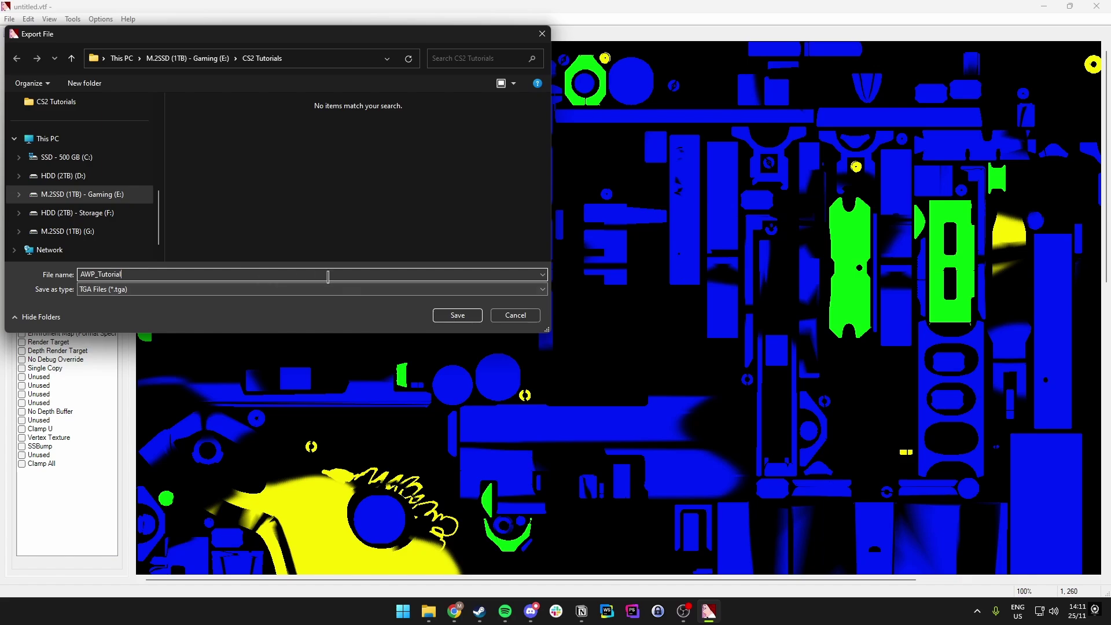
click(458, 315)
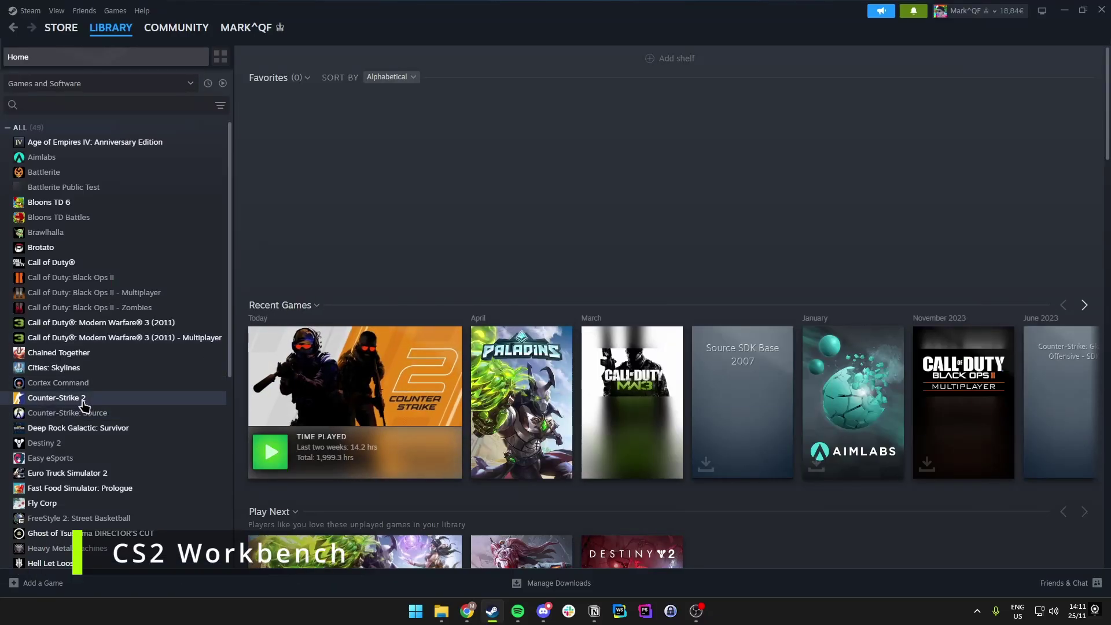
Step: Launch Counter-Strike 2 Workshop Tools from Steam and start the Workshop Item Editor
click(197, 398)
click(294, 251)
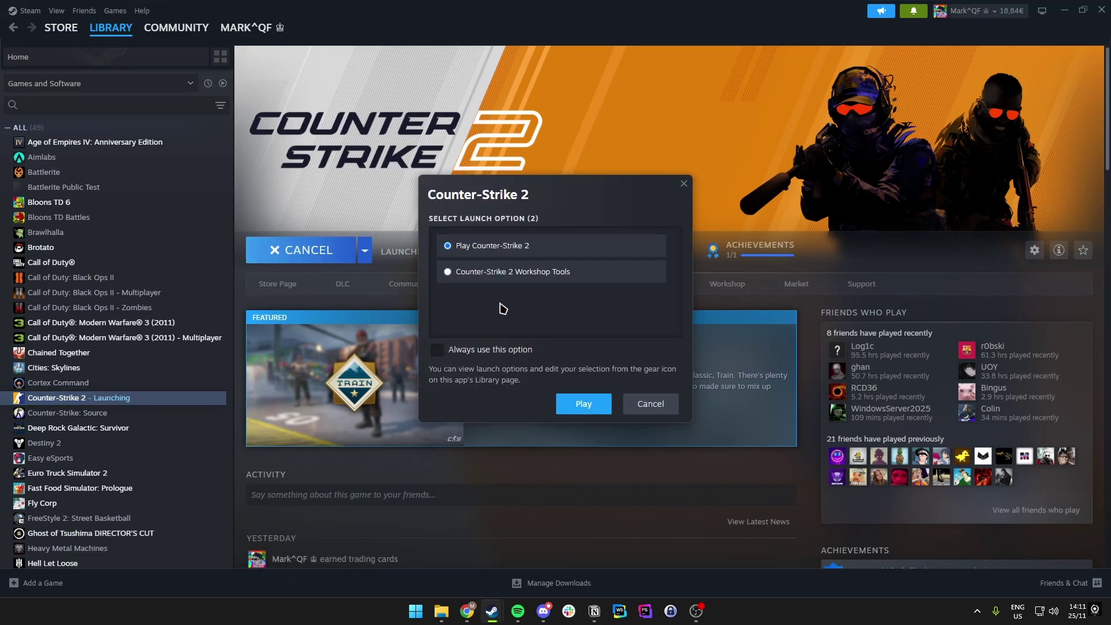
click(473, 277)
click(567, 404)
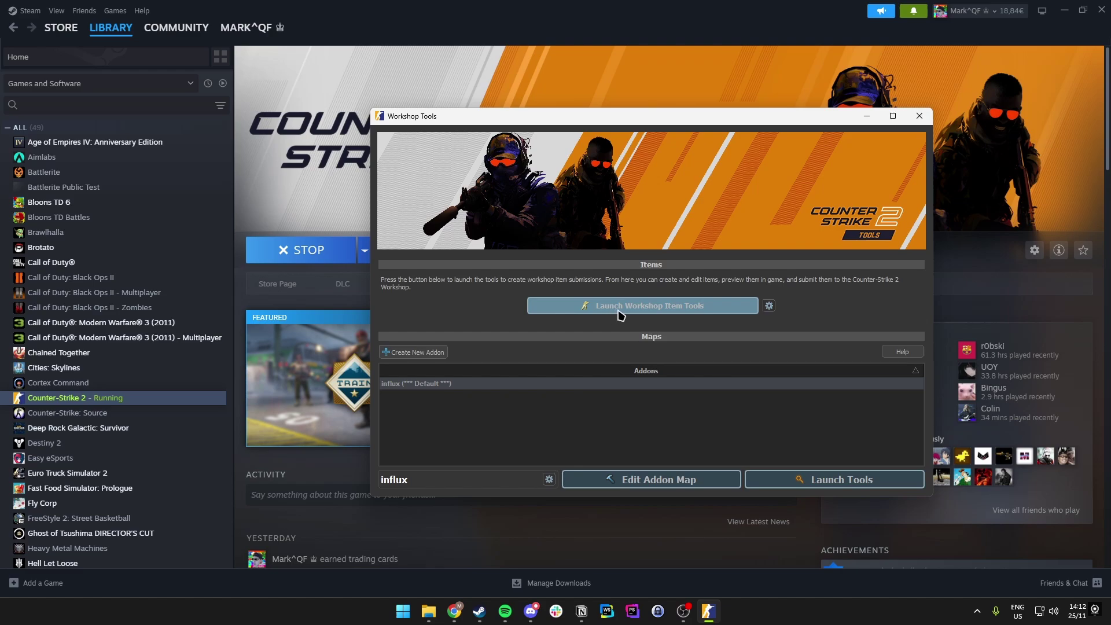
click(681, 305)
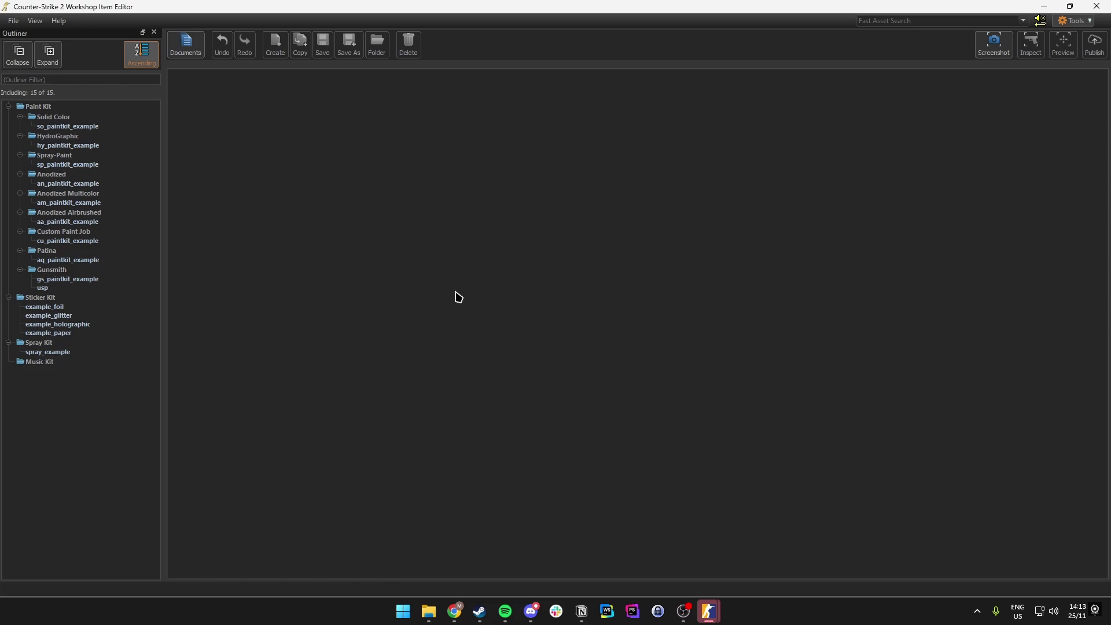
Step: Cancel a new Gunsmith paint kit and open gs_paintkit_example instead
click(52, 271)
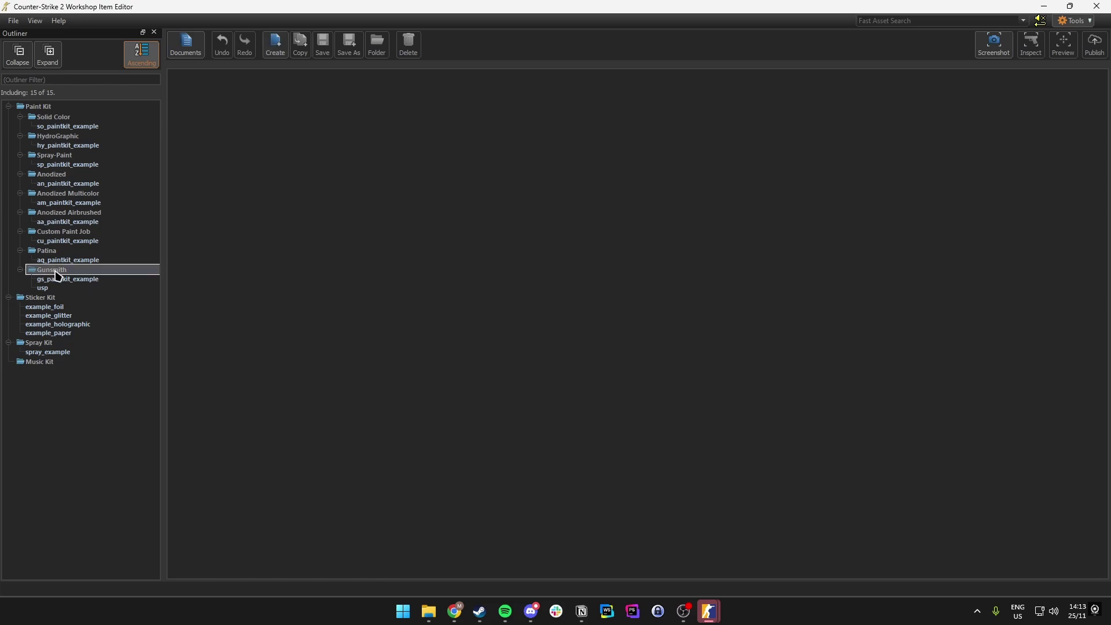
right_click(54, 271)
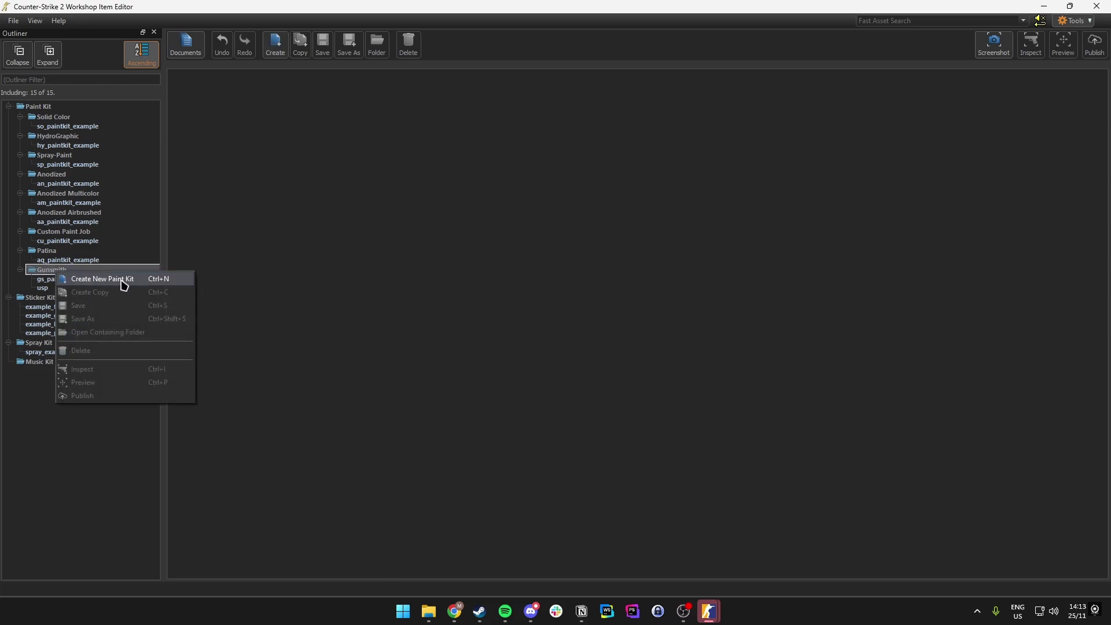
click(121, 280)
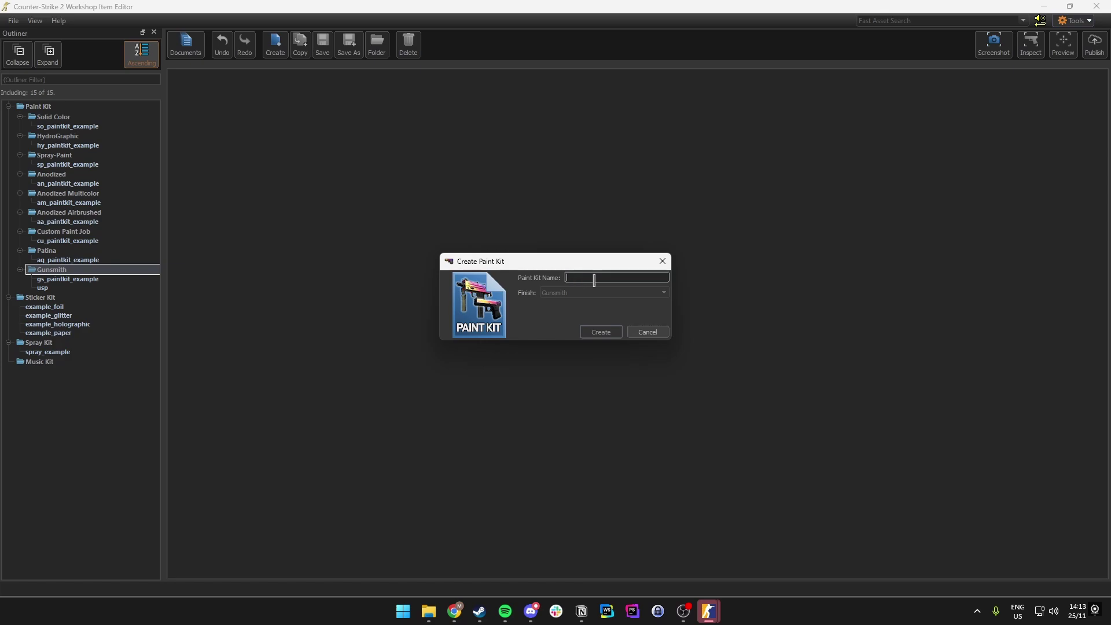
click(640, 334)
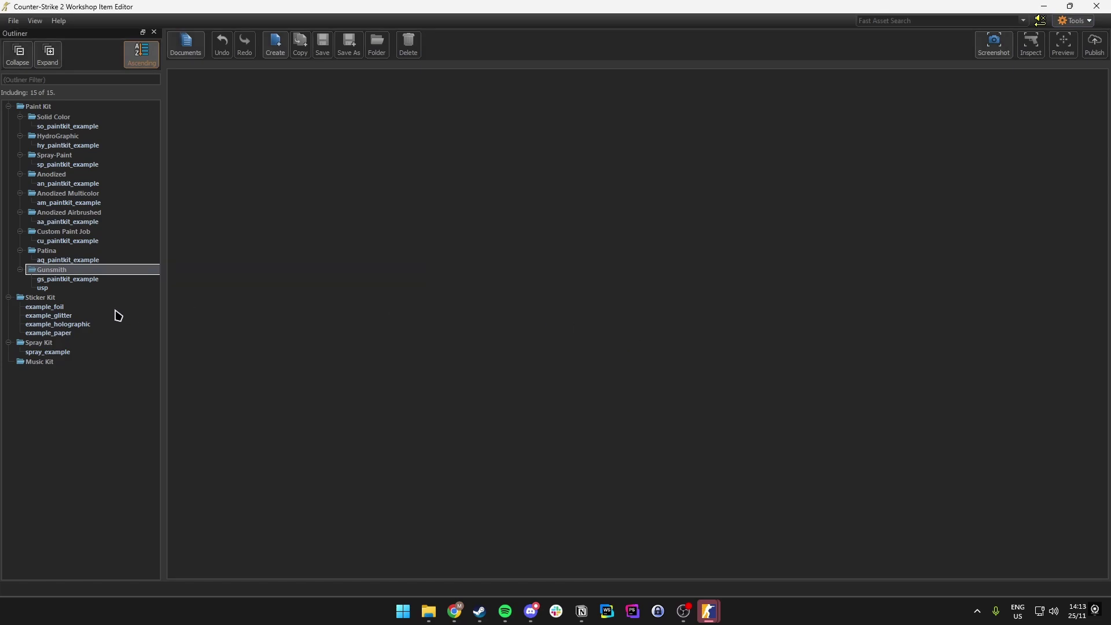
click(55, 280)
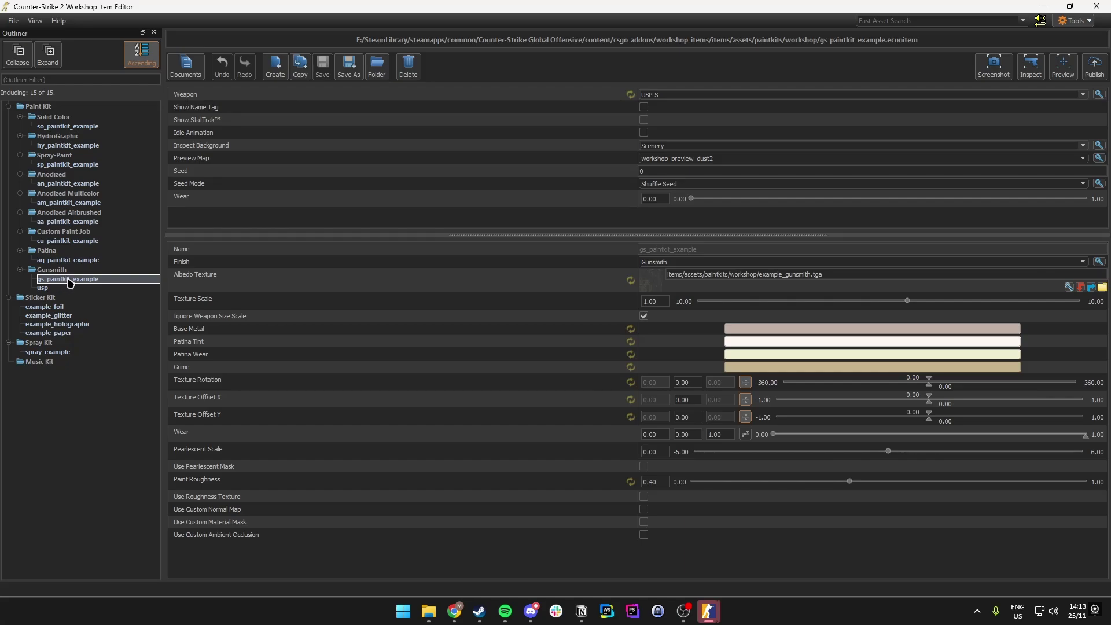
Step: Set gs_paintkit_example's preview weapon to AWP and open the albedo texture's containing folder
click(55, 288)
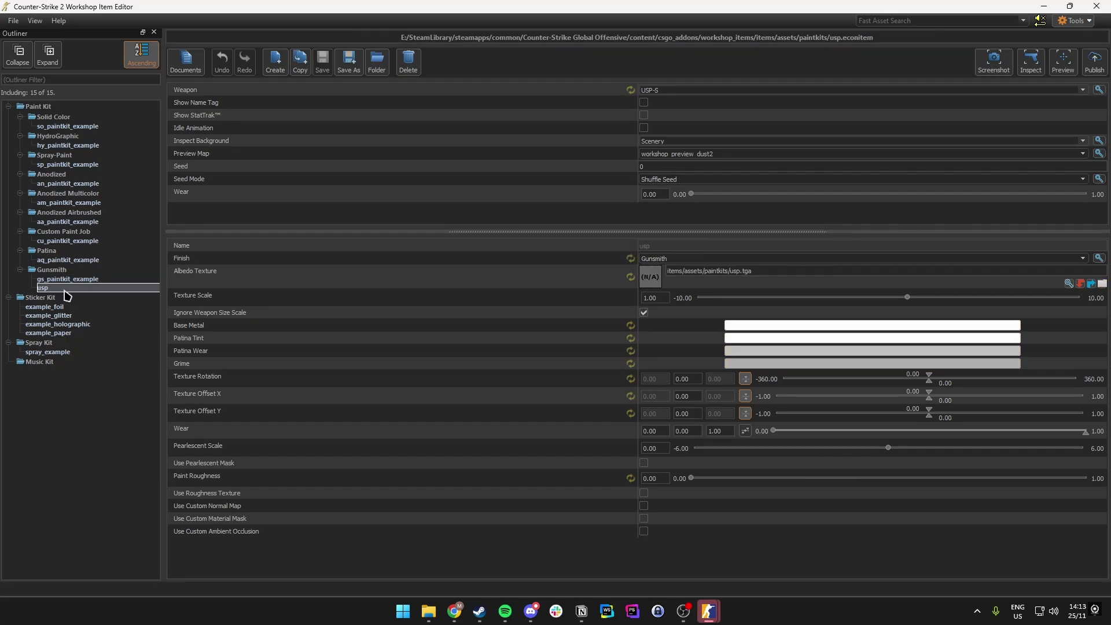
click(52, 281)
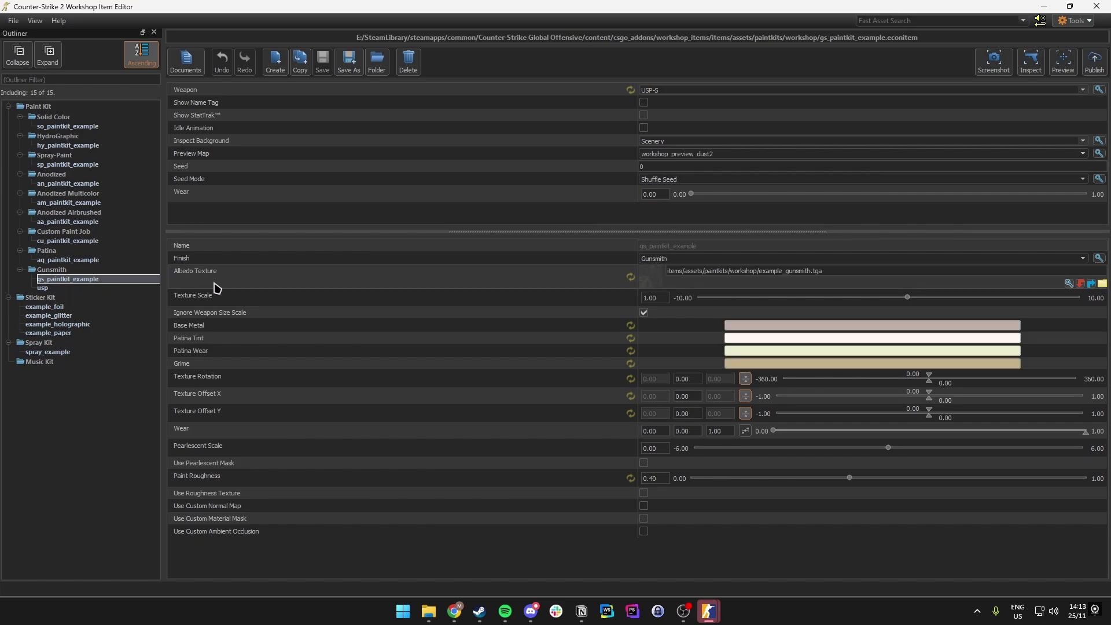
mouse_move(318, 274)
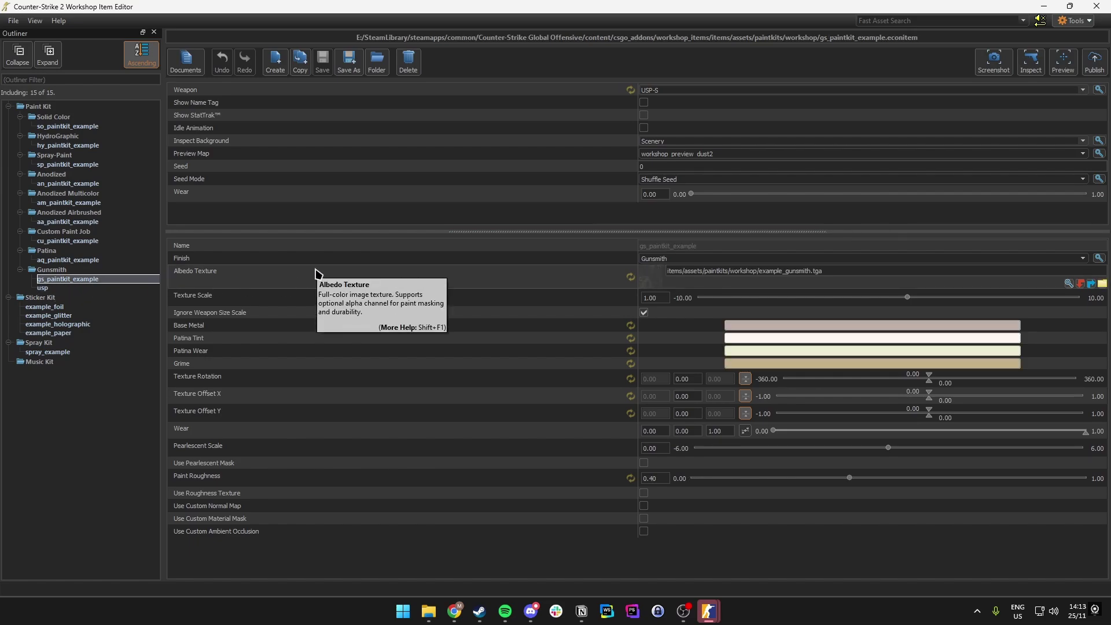
click(630, 90)
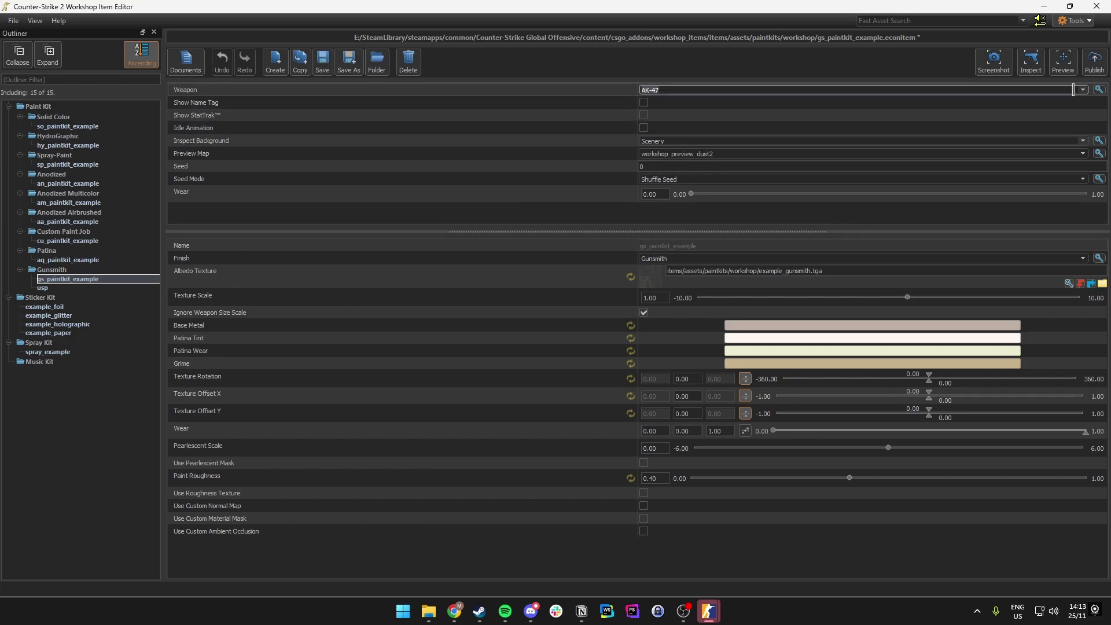
click(1082, 90)
click(702, 154)
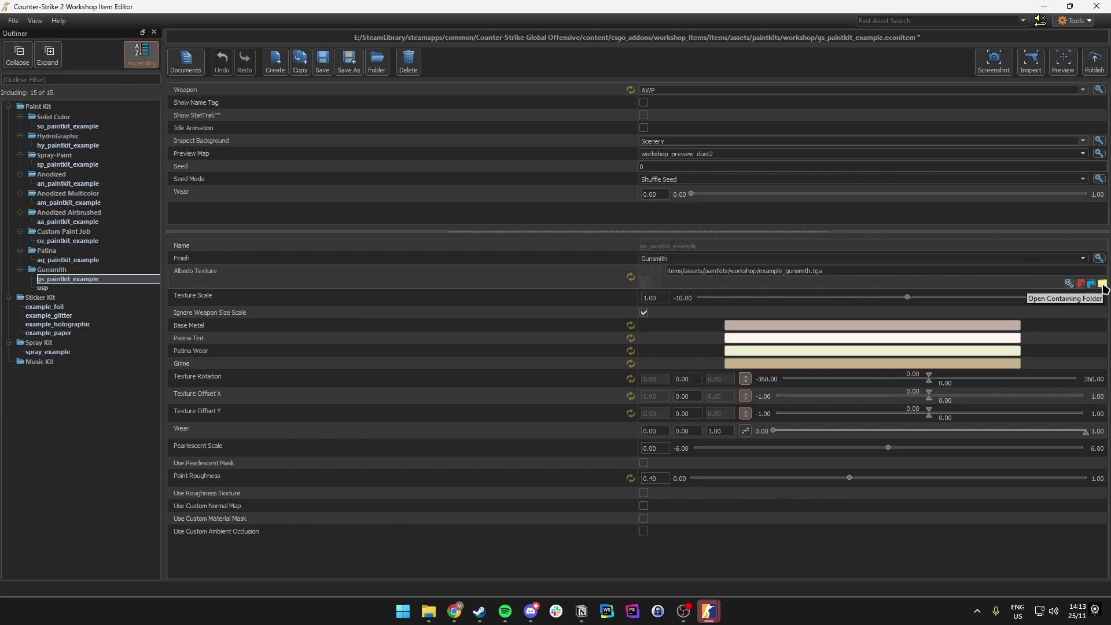
click(1102, 284)
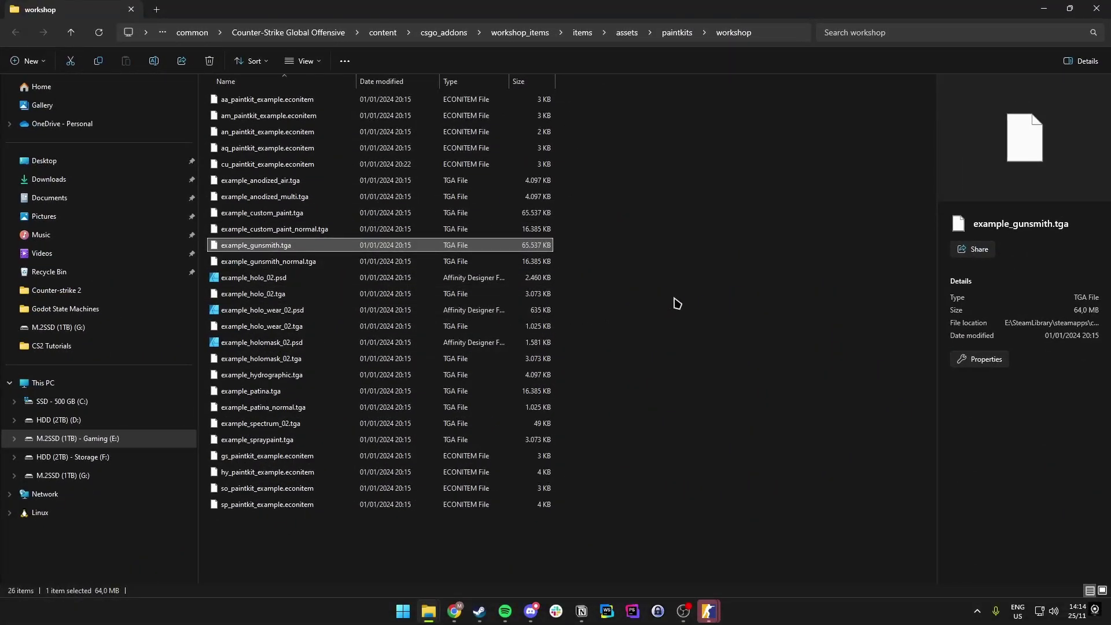
Step: Navigate to the content\csgo\materials\custom folder
click(686, 301)
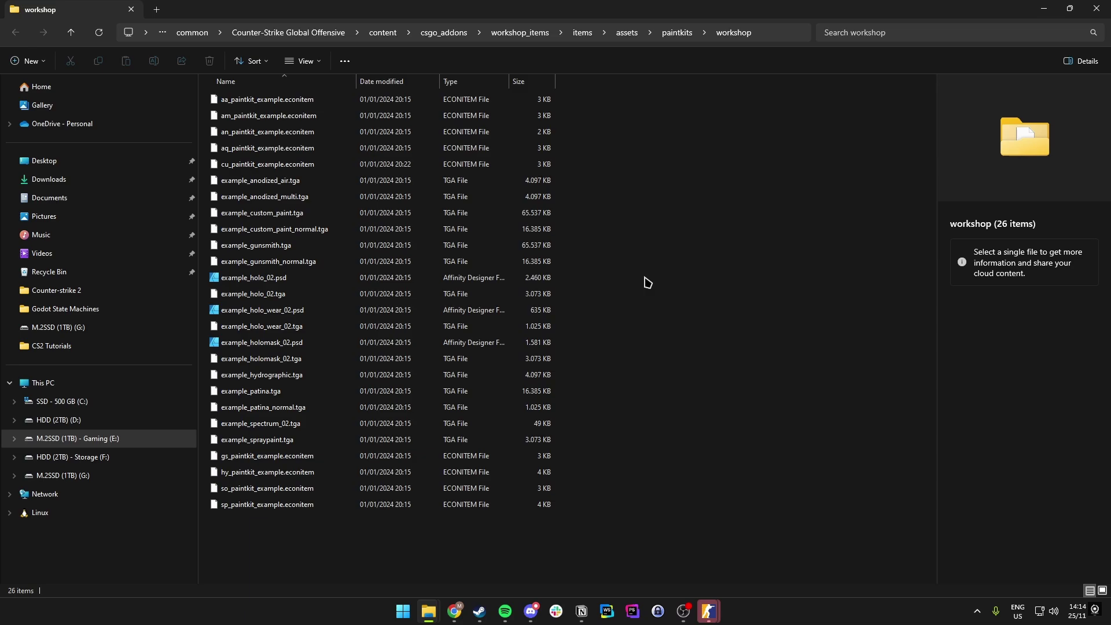
click(383, 33)
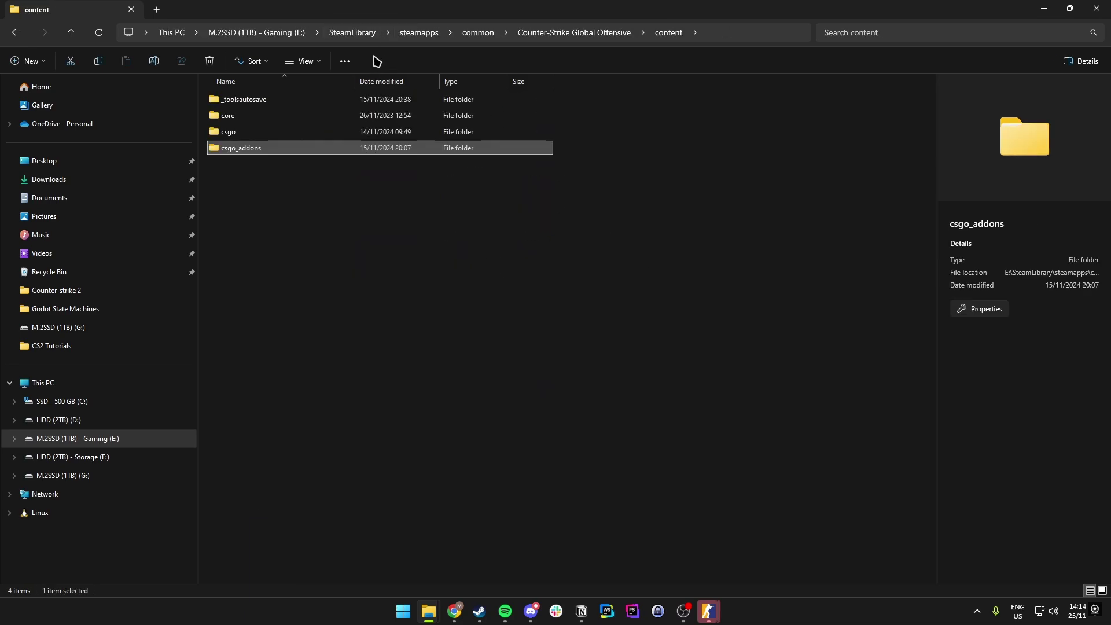
double_click(243, 133)
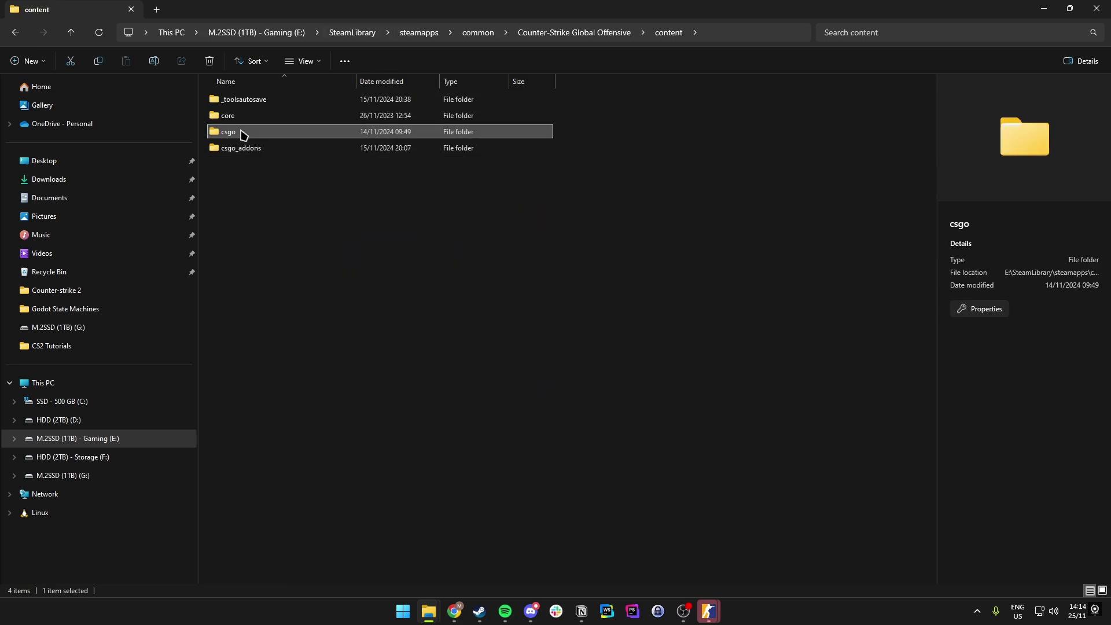
double_click(247, 137)
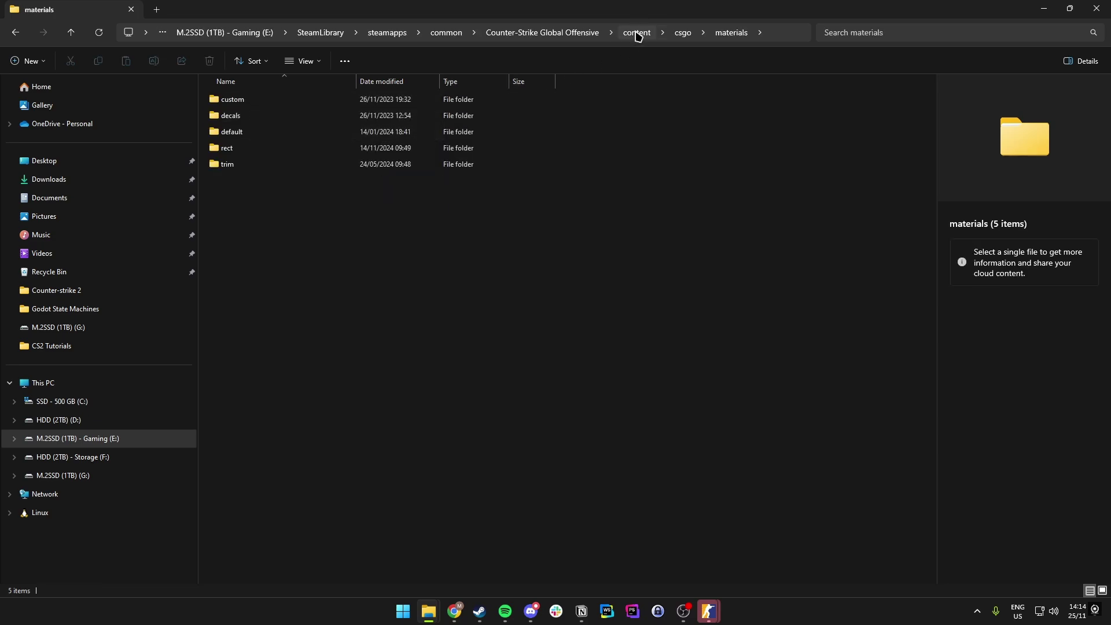
click(637, 33)
double_click(240, 133)
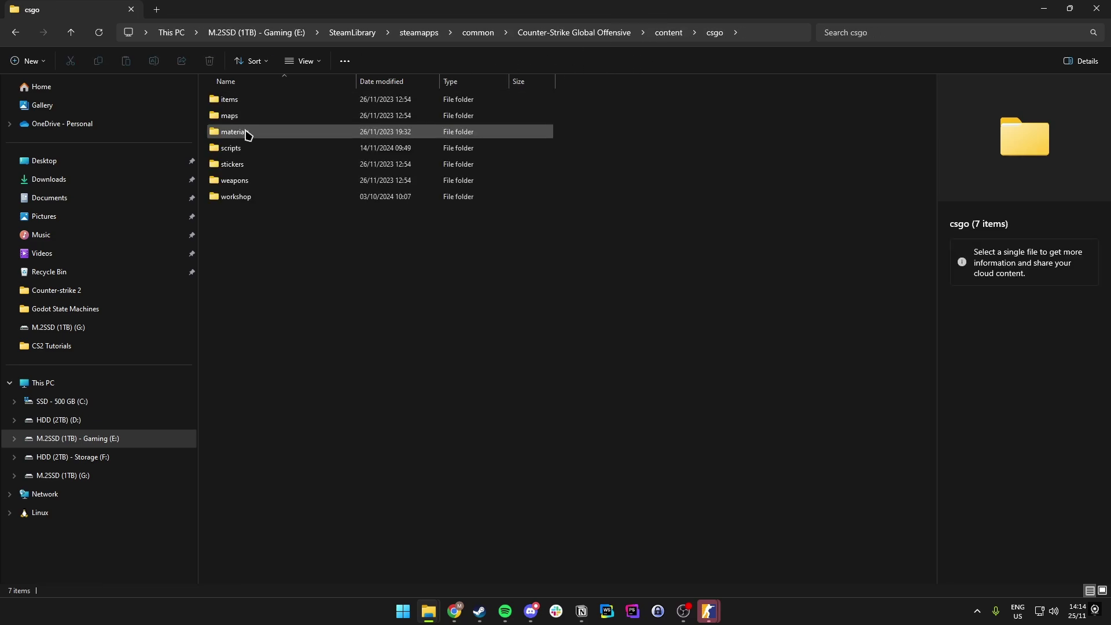
double_click(246, 133)
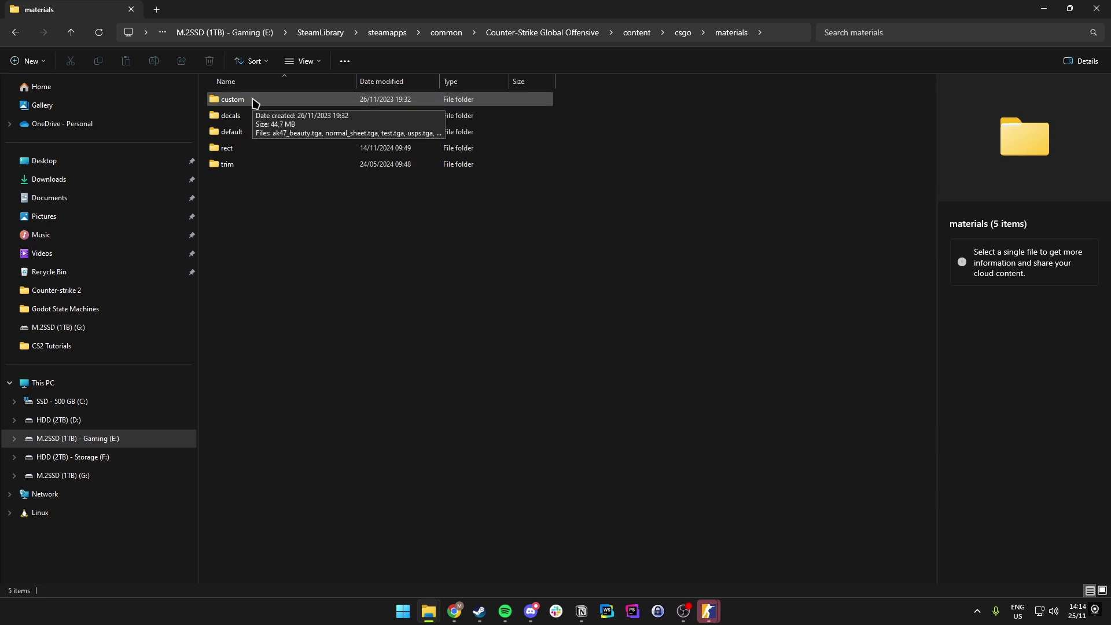
double_click(255, 102)
Step: Delete all five TGA files in the custom folder
drag(350, 241, 258, 114)
click(289, 237)
key(ctrl+a)
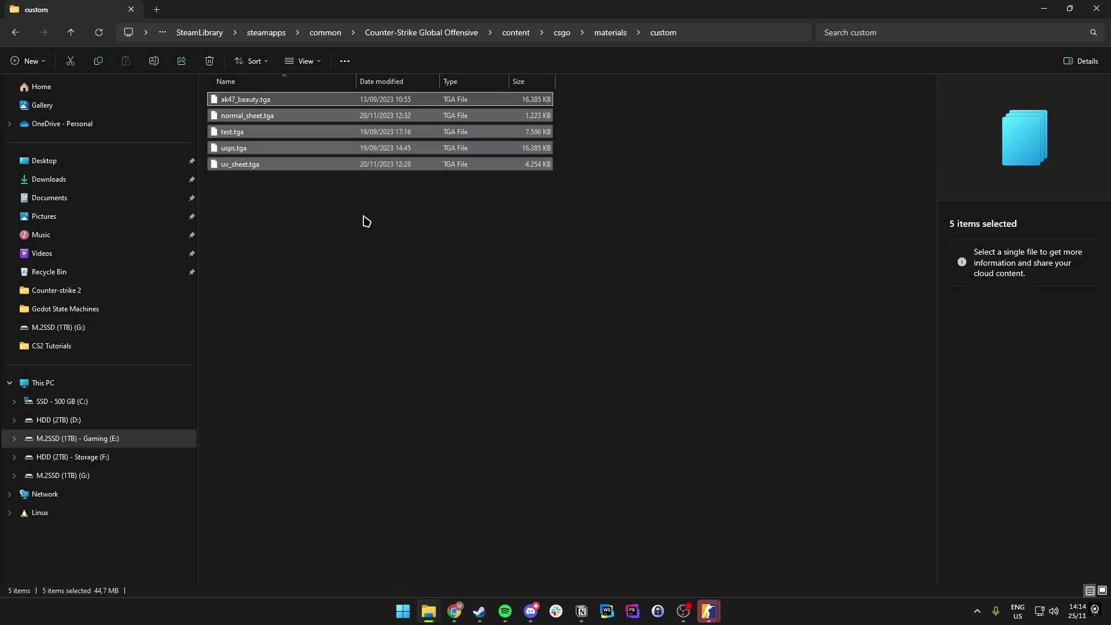
key(Delete)
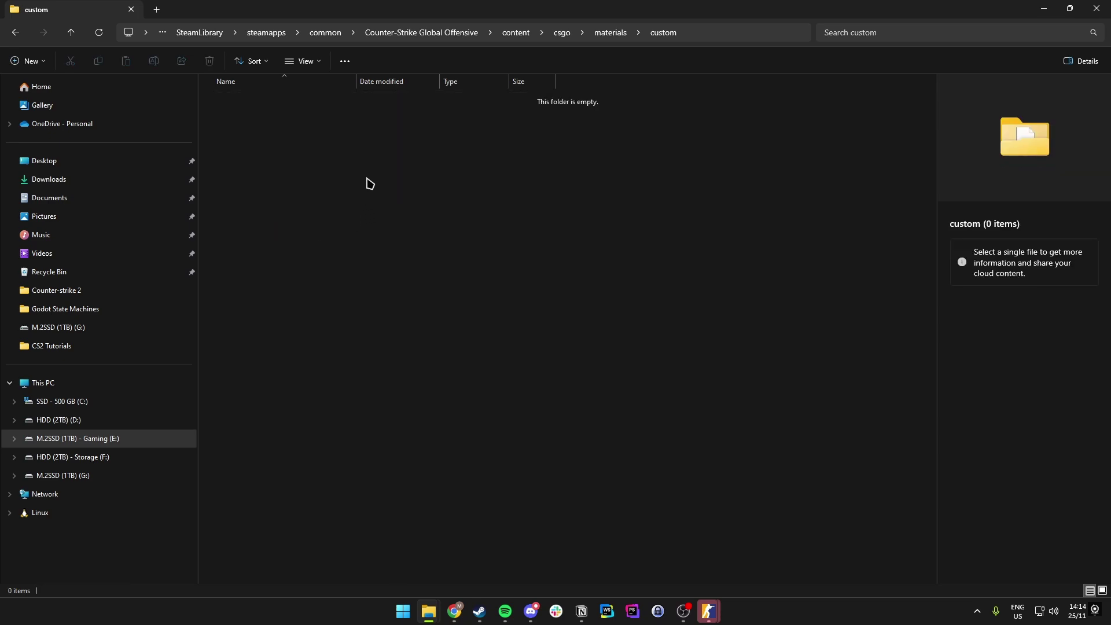
Step: Paste AWP_Tutorial.tga from the CS2 Tutorials folder on Gaming (E:) into the custom folder
right_click(98, 440)
click(422, 250)
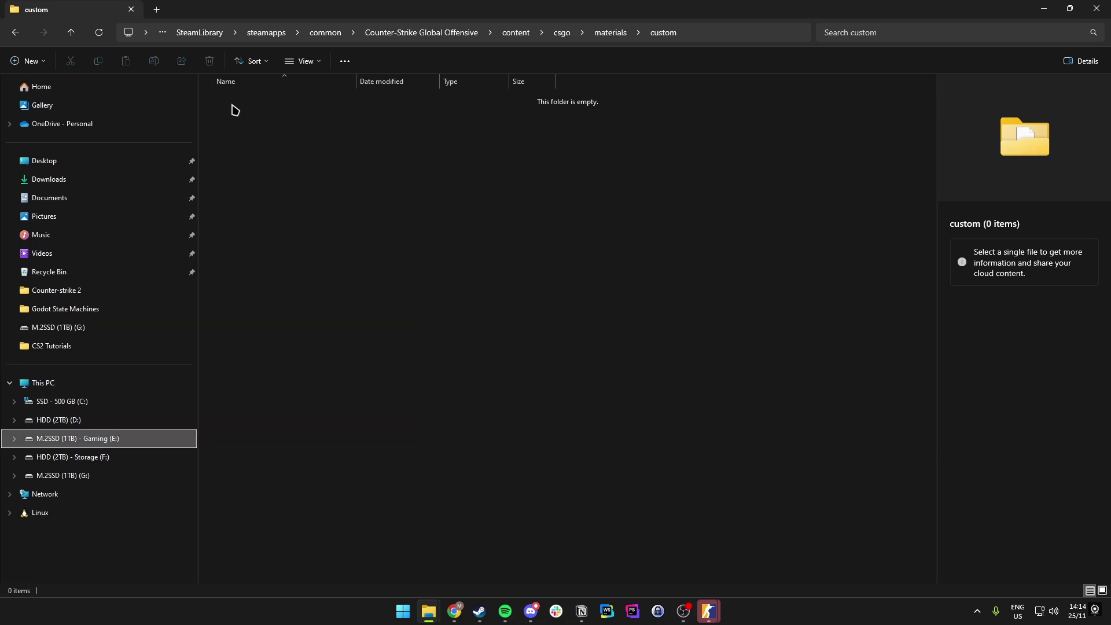
click(156, 9)
click(98, 443)
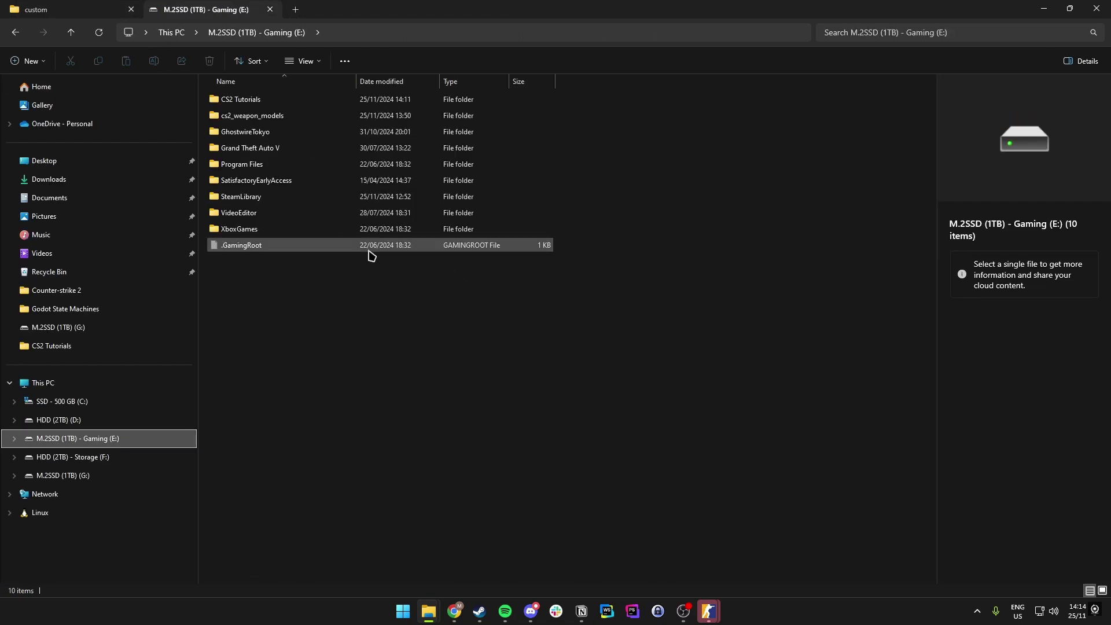
double_click(249, 102)
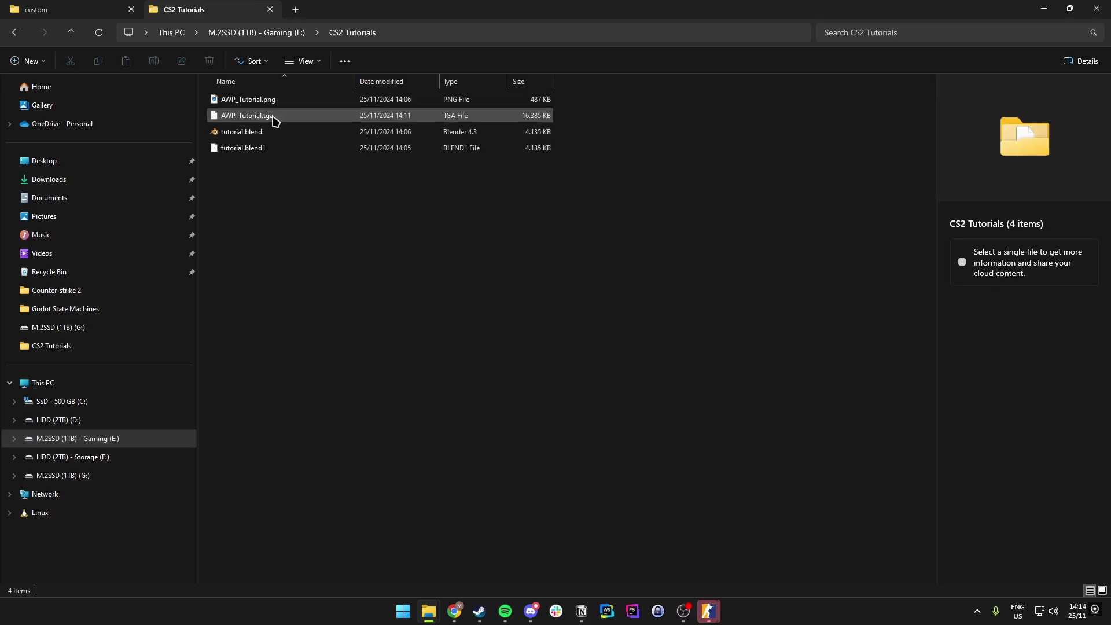
click(307, 118)
click(72, 12)
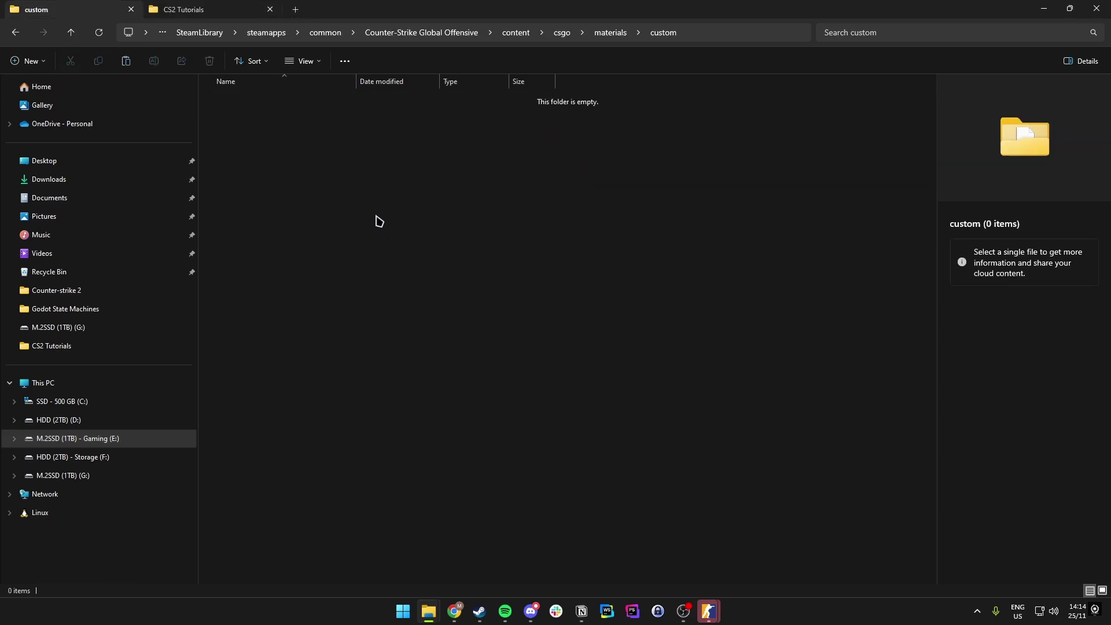
key(ctrl+v)
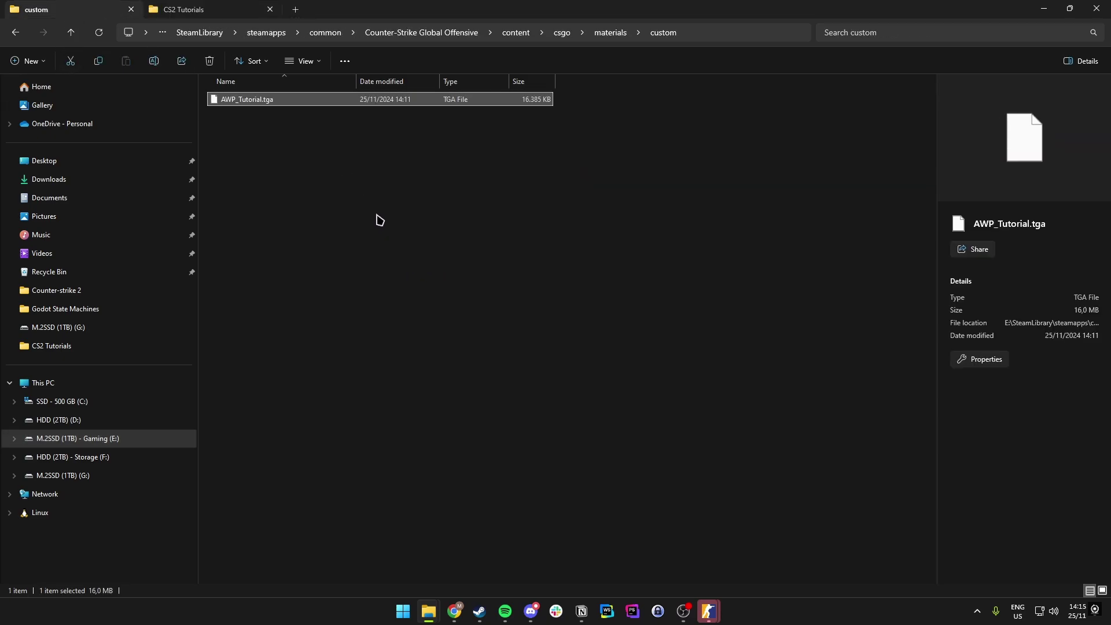
Step: Extend the custom folder's address-bar path with \AWP_Tutorial.tga
click(379, 220)
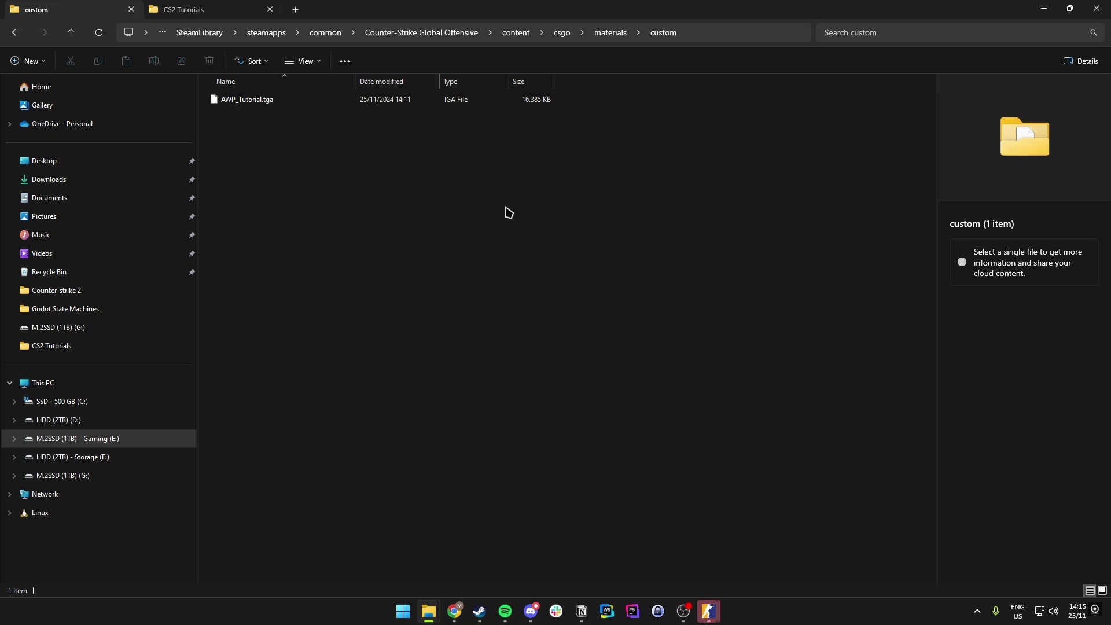
click(265, 101)
key(F2)
key(Escape)
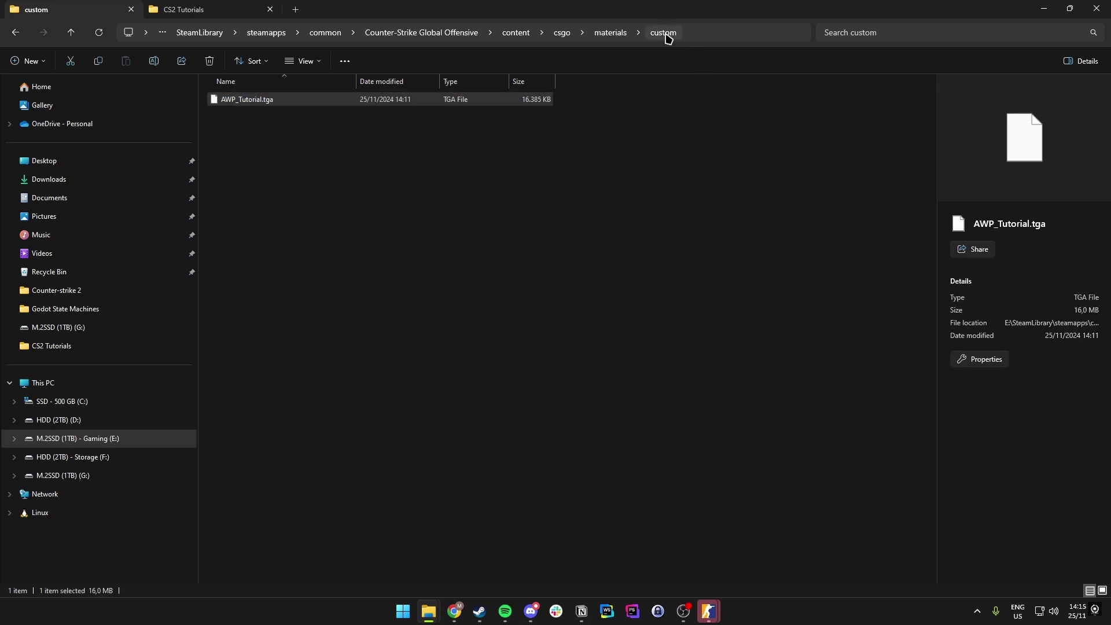
click(701, 34)
click(576, 33)
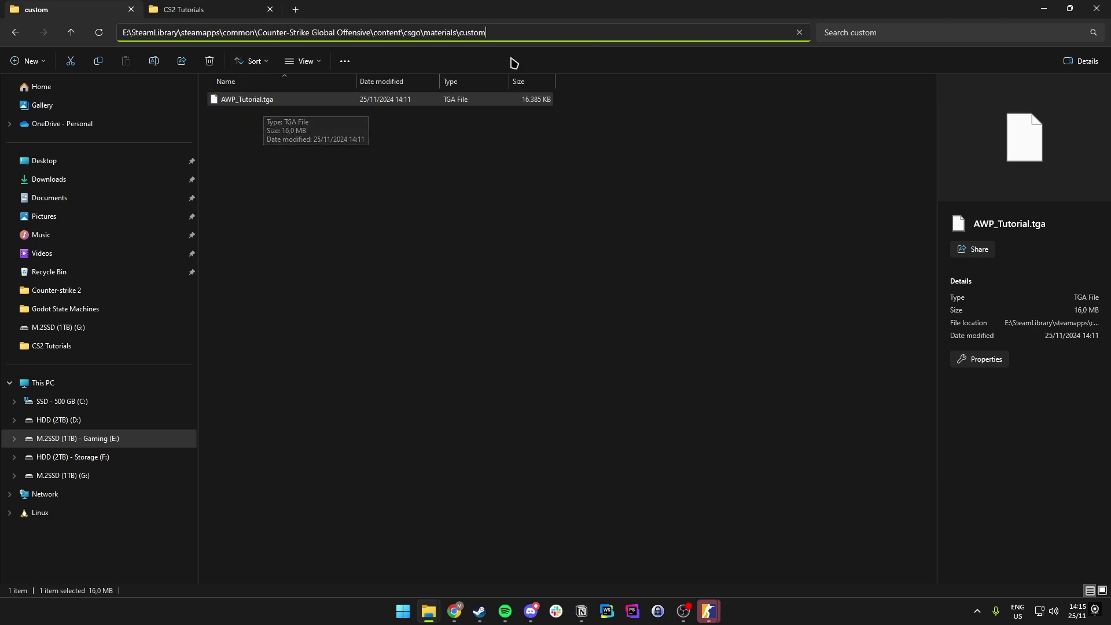
text(\)
text(AWP_Tutorial.tga)
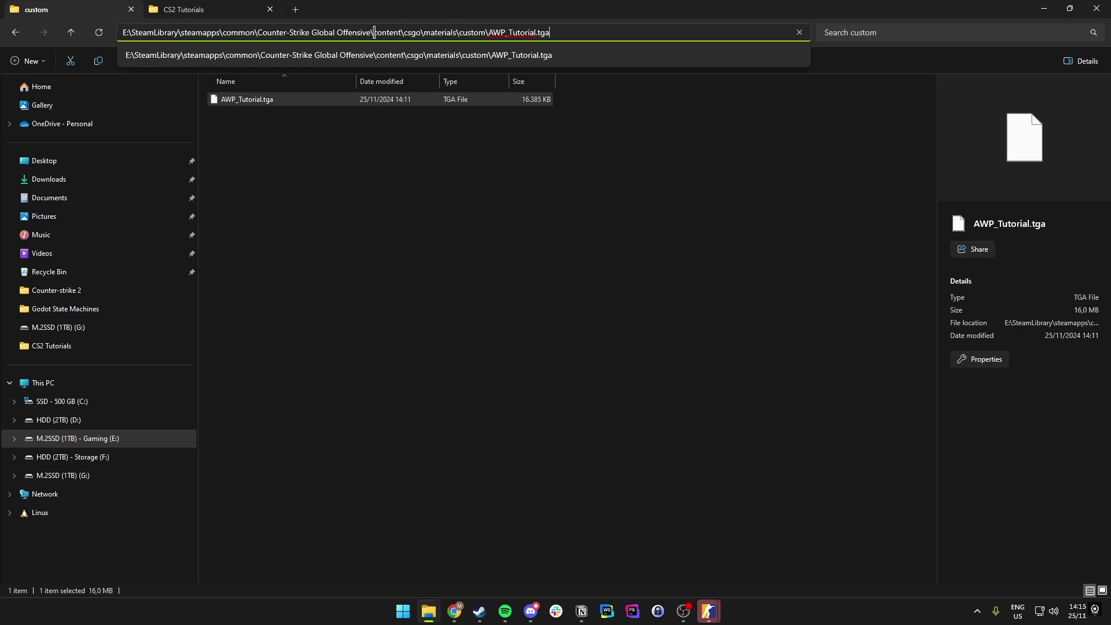
Step: Select the path from materials to the file name and return to the Workshop Item Editor
drag(424, 33, 583, 43)
key(ctrl+c)
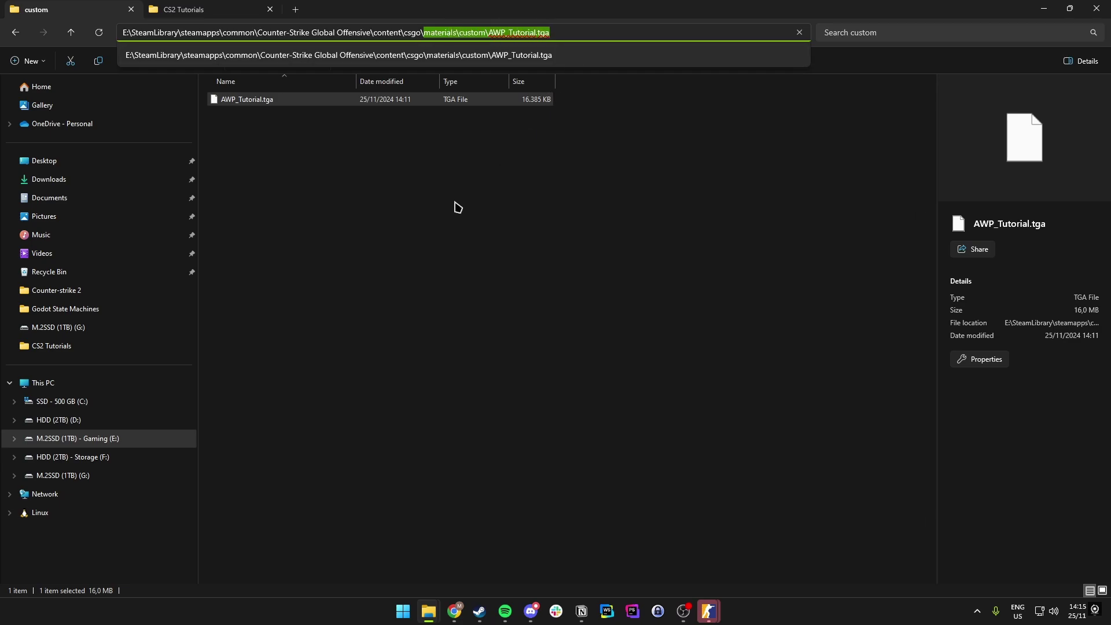
click(524, 192)
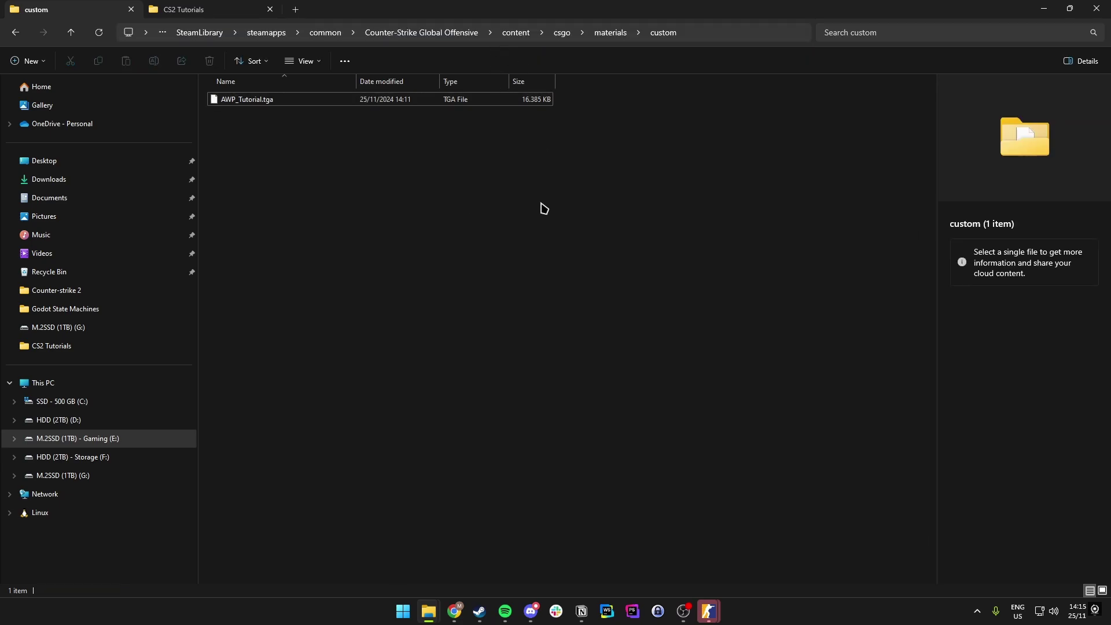
mouse_move(709, 614)
click(769, 544)
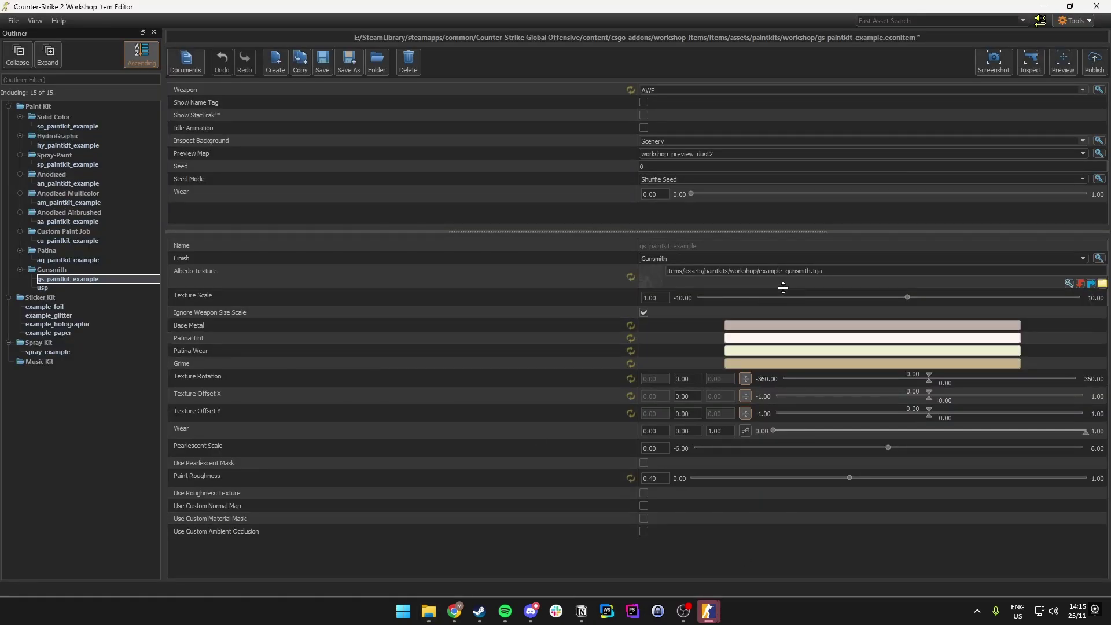
Step: Set Albedo Texture to materials\custom\AWP_Tutorial.tga, toggle Ignore Weapon Size Scale, and save
key(ctrl+a)
key(ctrl+v)
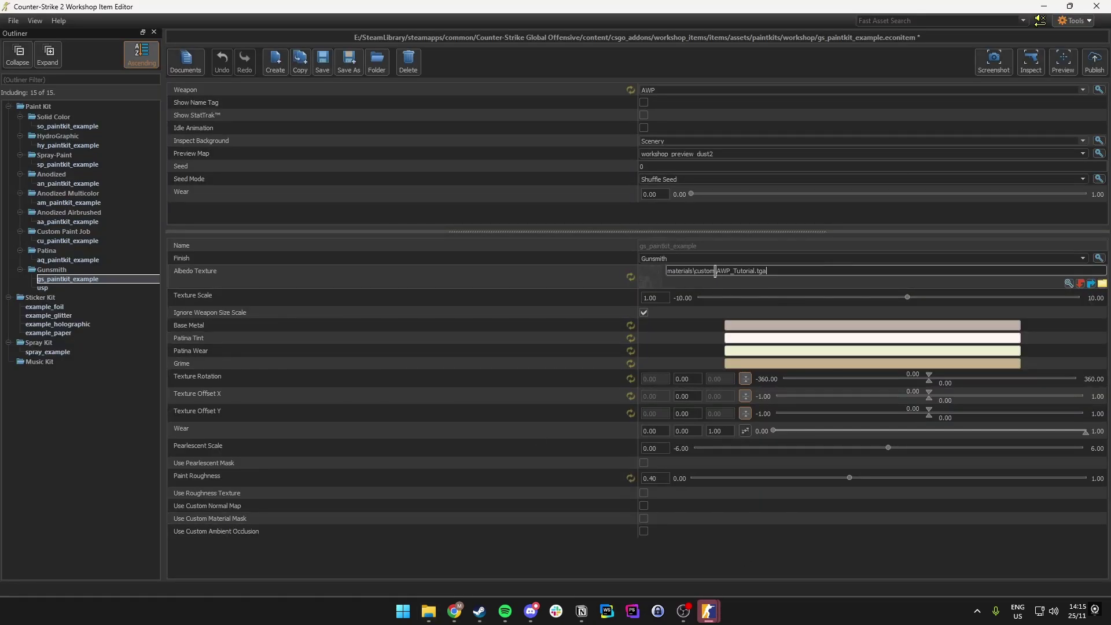
key(Return)
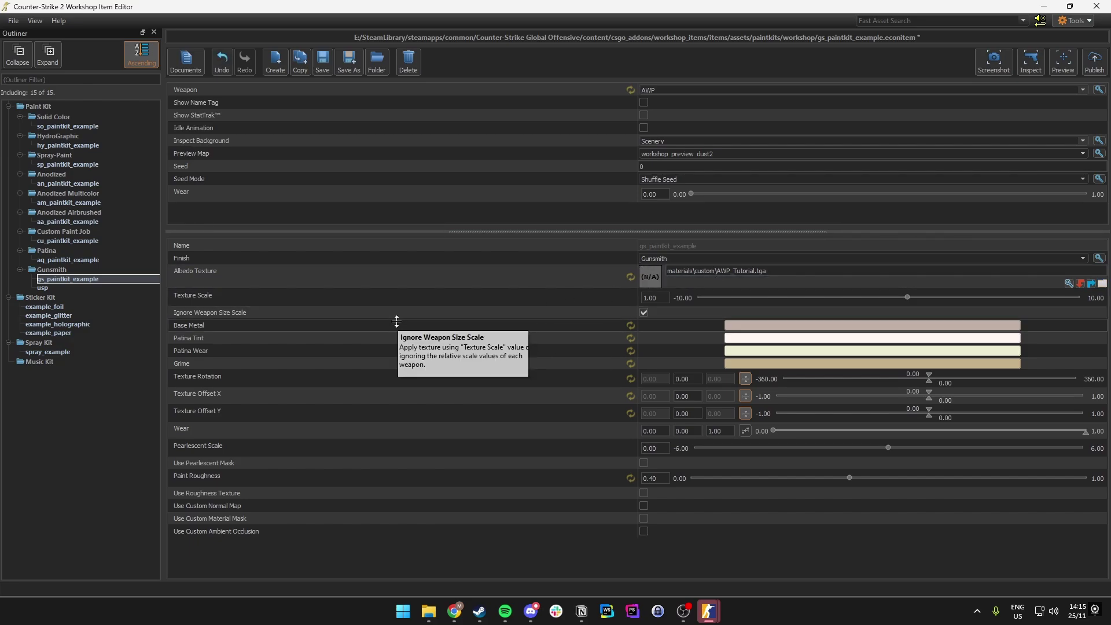
click(645, 313)
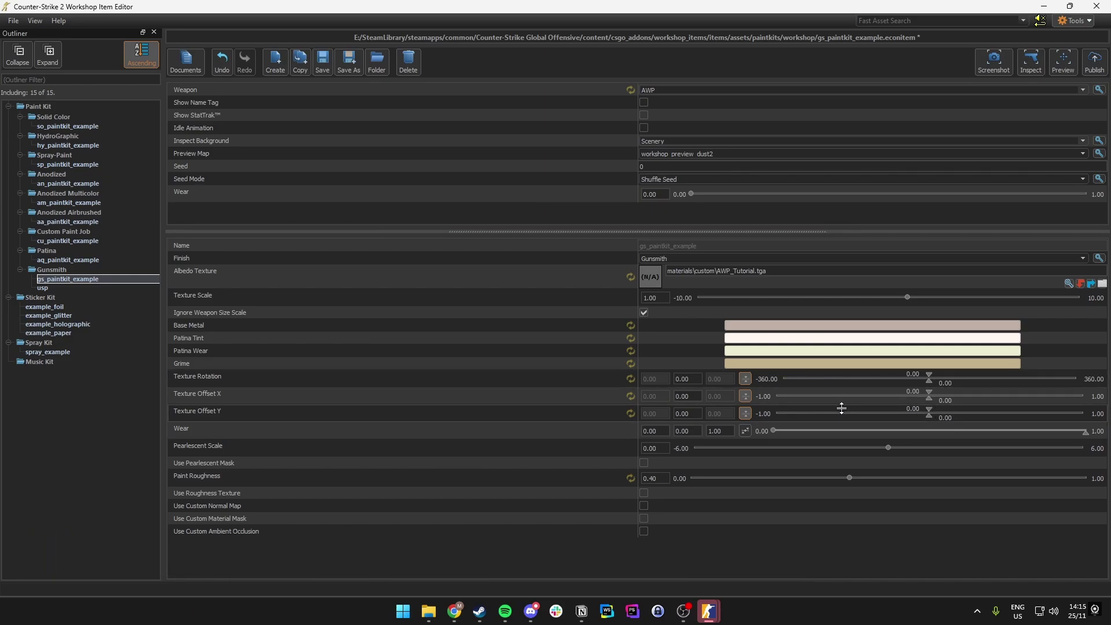
key(ctrl+s)
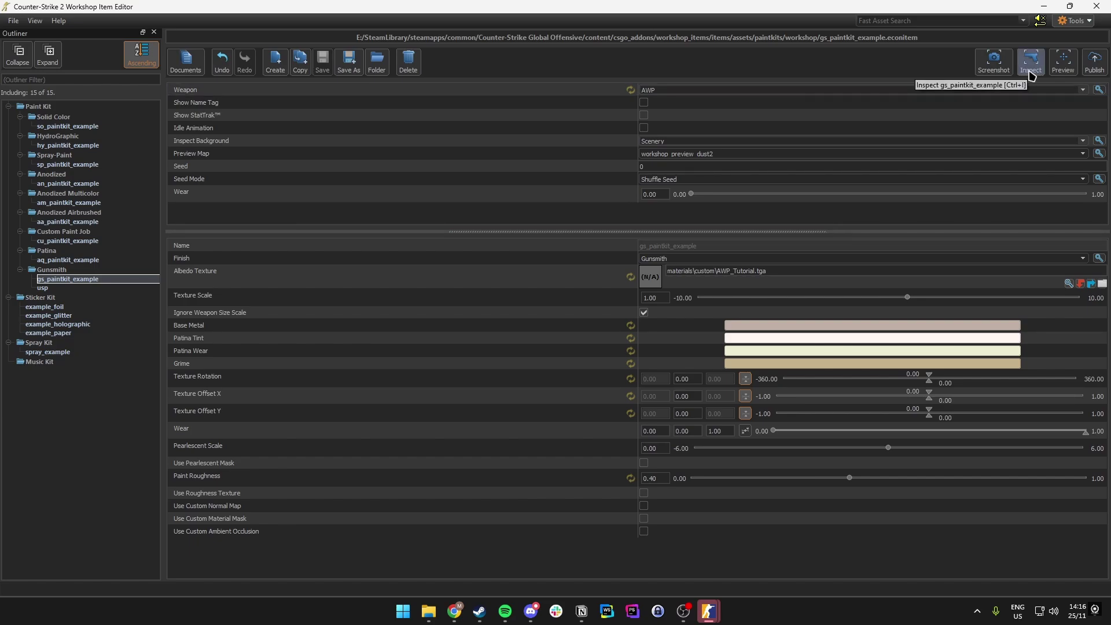
click(1063, 70)
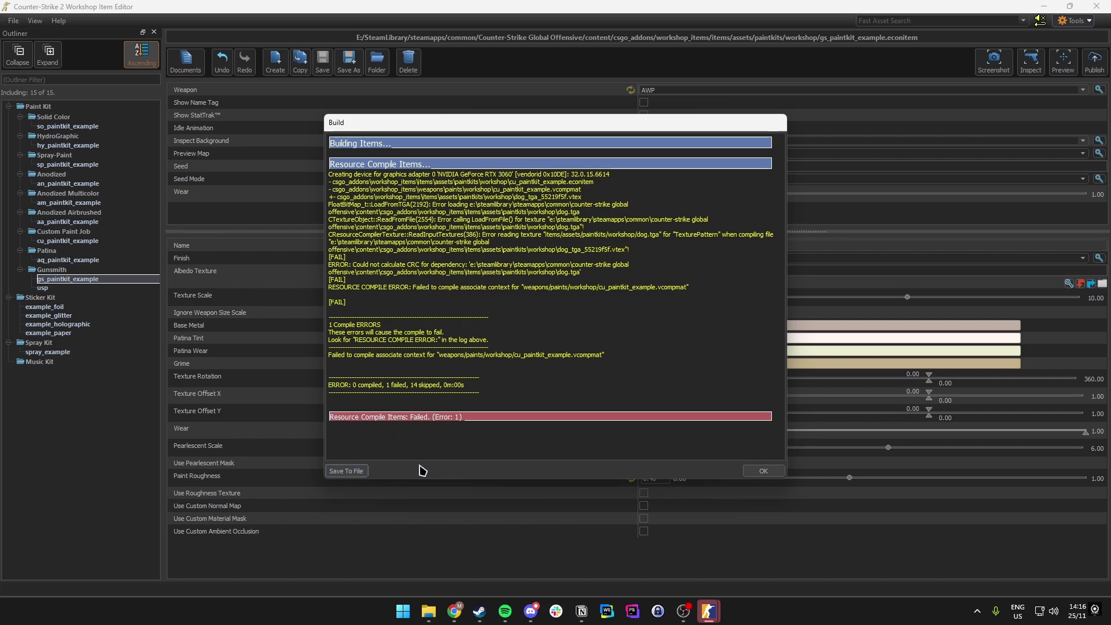
click(763, 470)
click(698, 271)
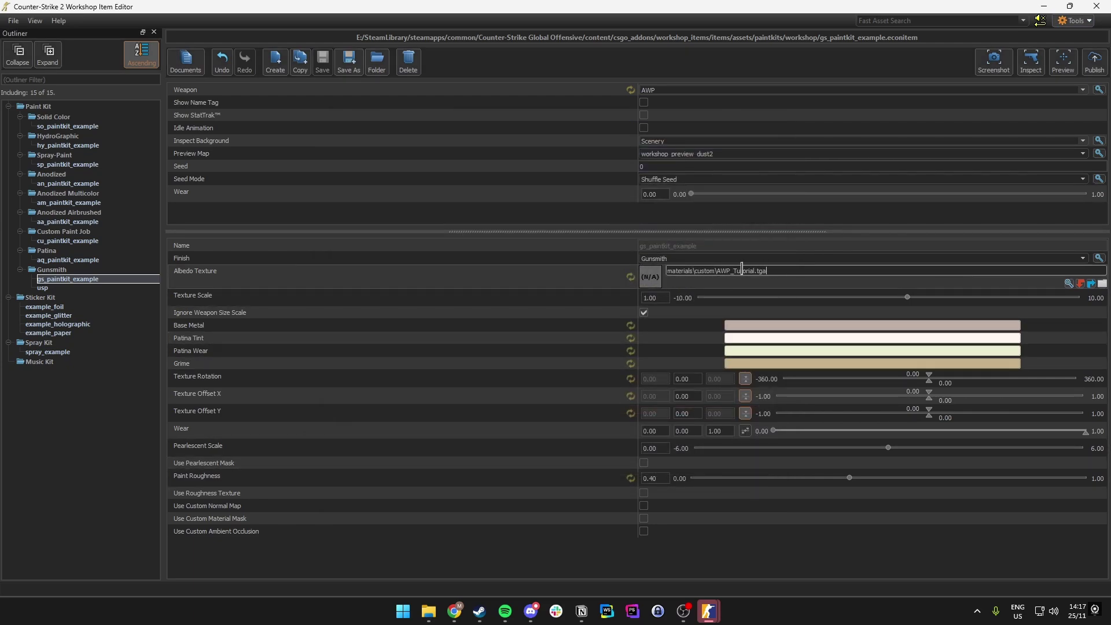
Step: Close the texture browser and locate AWP_Tutorial.tga in the materials/custom folder in File Explorer
click(1069, 283)
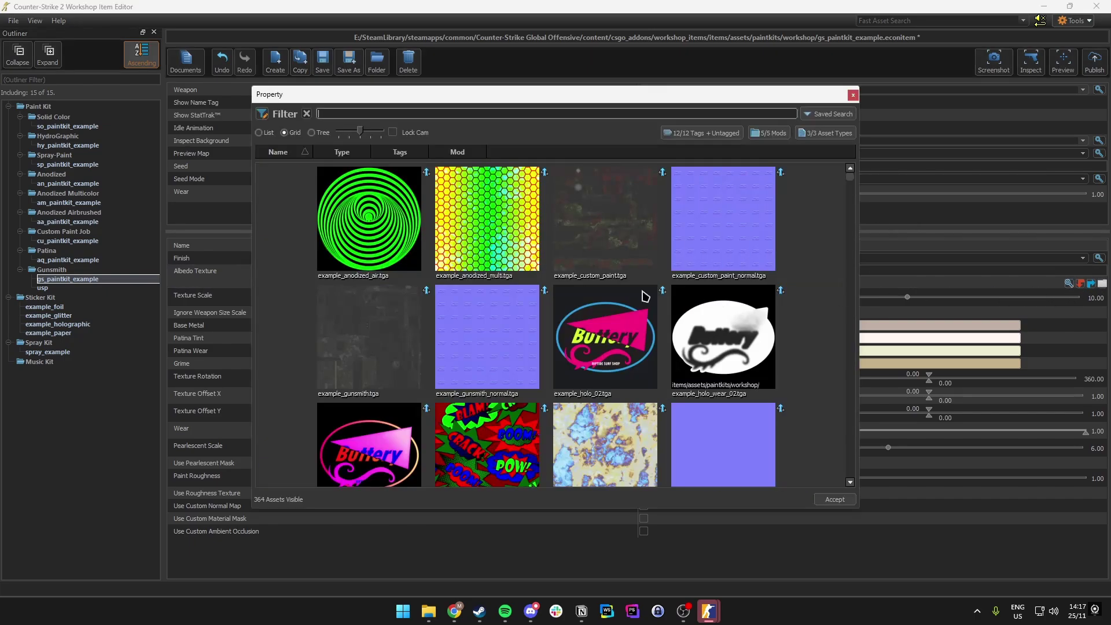
click(853, 94)
mouse_move(530, 614)
mouse_move(418, 622)
click(481, 557)
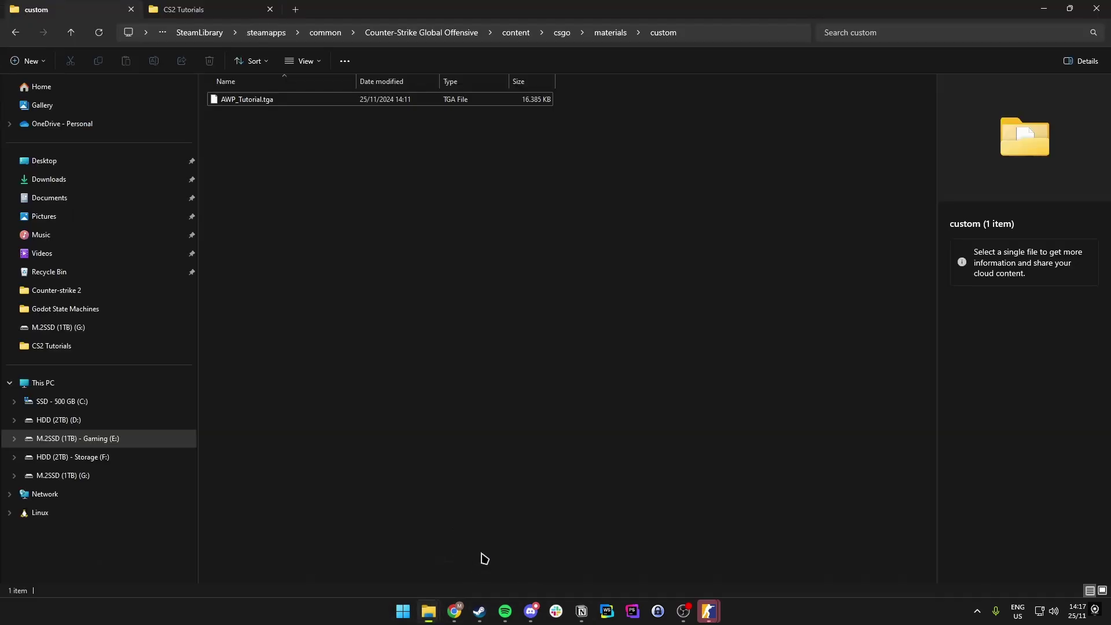
click(609, 33)
double_click(241, 100)
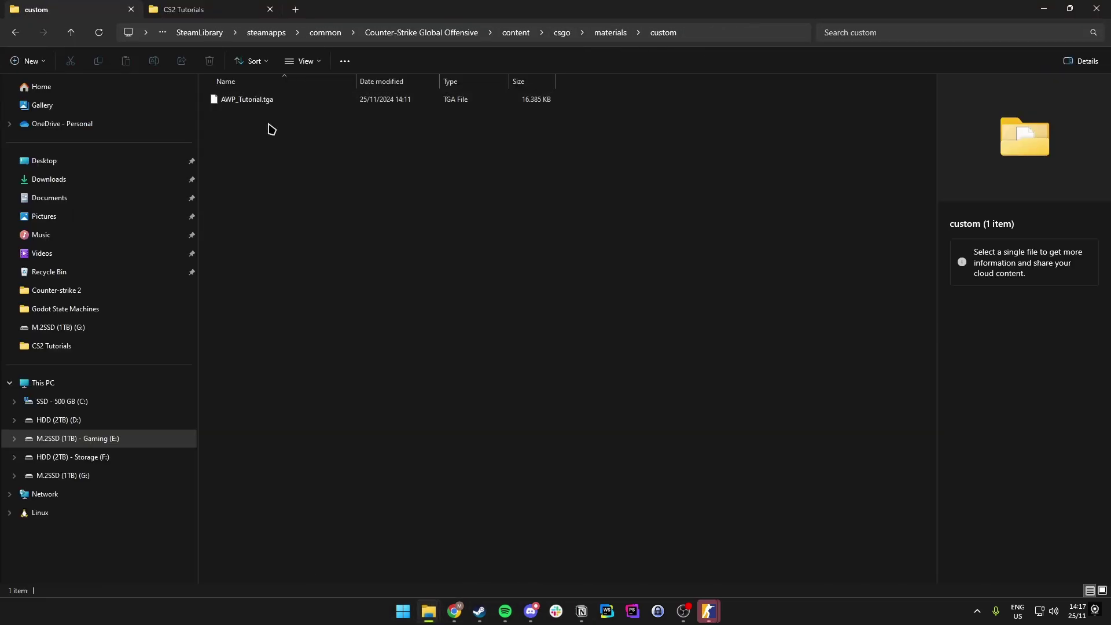
click(249, 104)
Step: Switch back to the Workshop Item Editor window
key(alt+Tab)
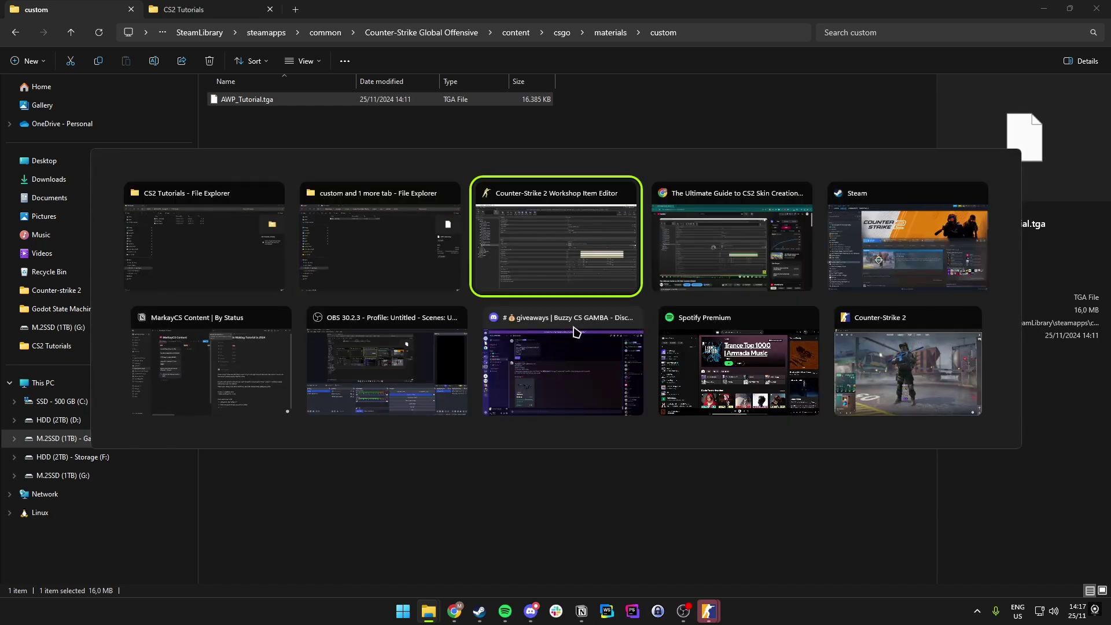
key(alt+Tab)
key(Escape)
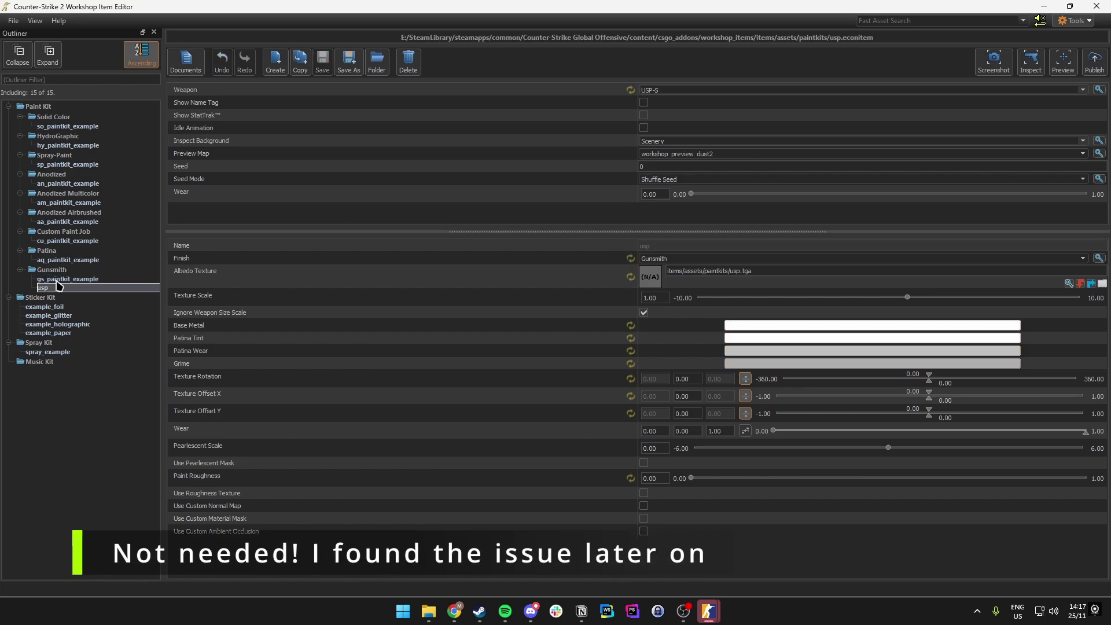
Step: Create the Gunsmith paint kit awp_tutorial and browse for its albedo texture
right_click(50, 271)
click(116, 281)
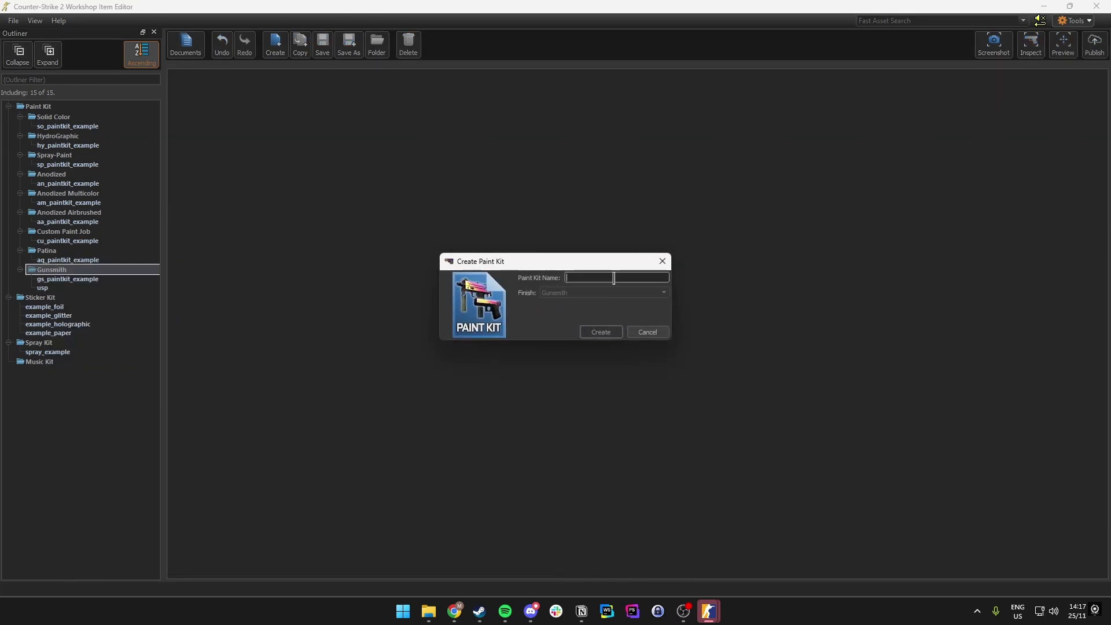
text(awp_tutorial)
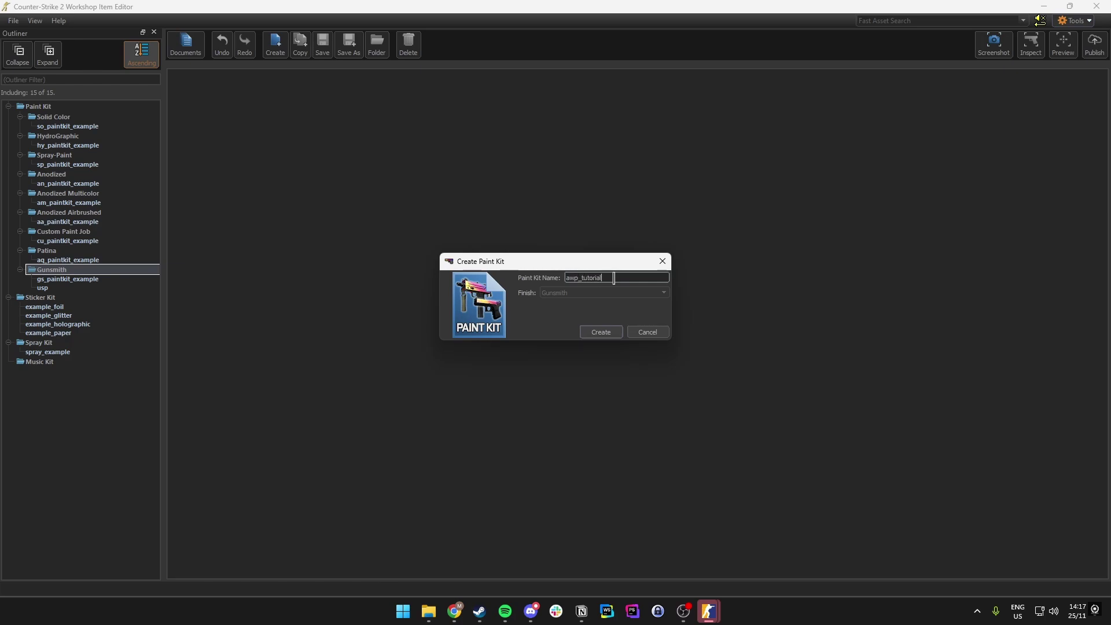
click(596, 332)
click(756, 270)
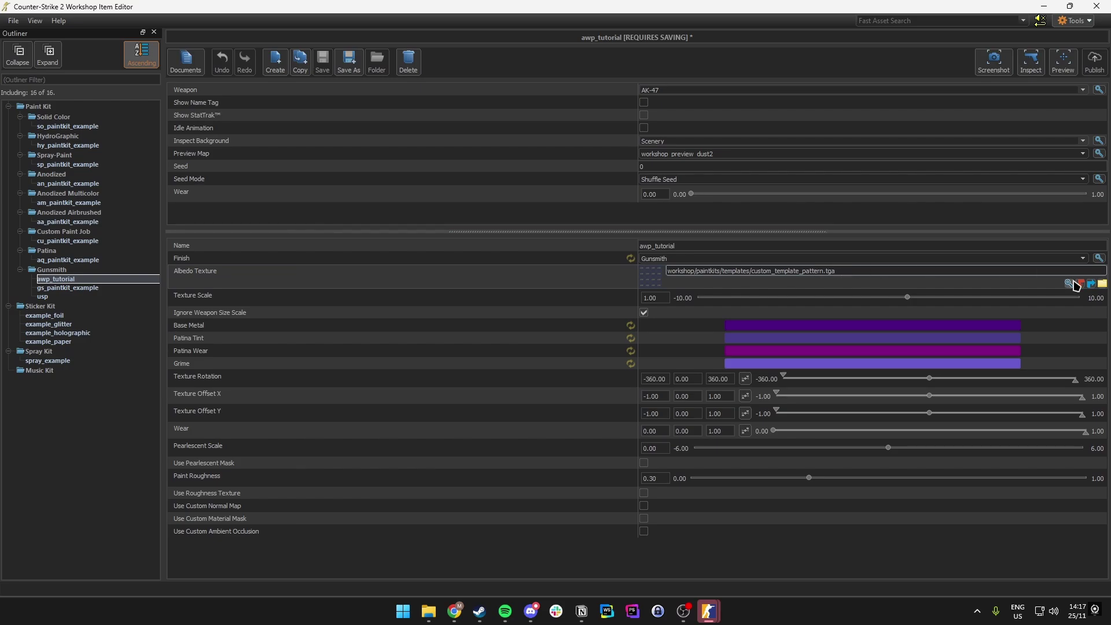
click(1102, 284)
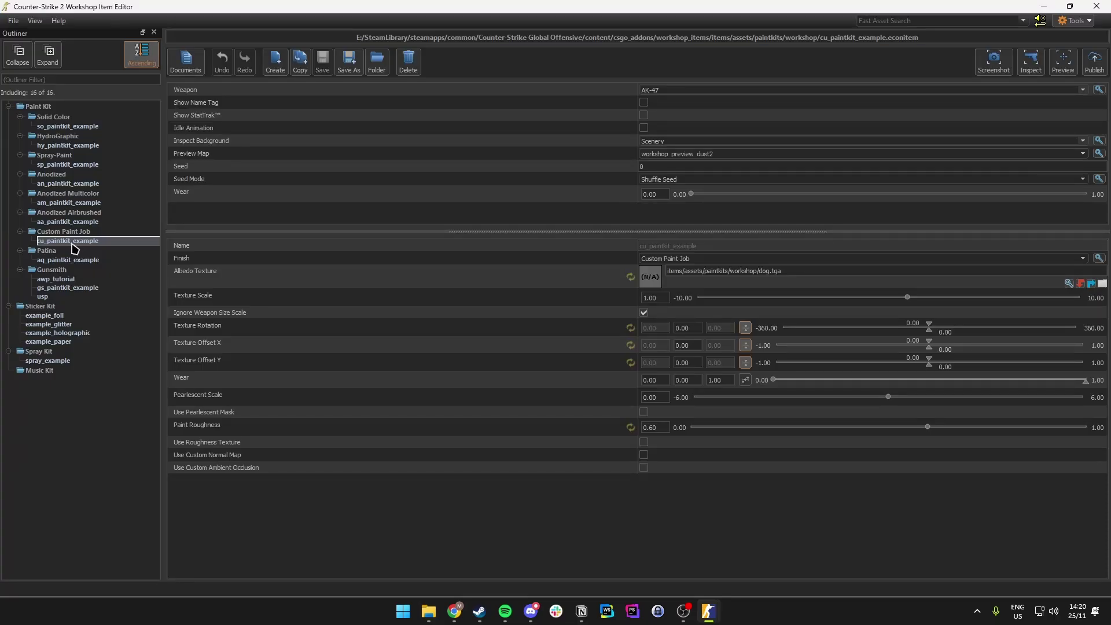
Step: Revert the cu_paintkit_example kit's albedo texture to its default
click(68, 241)
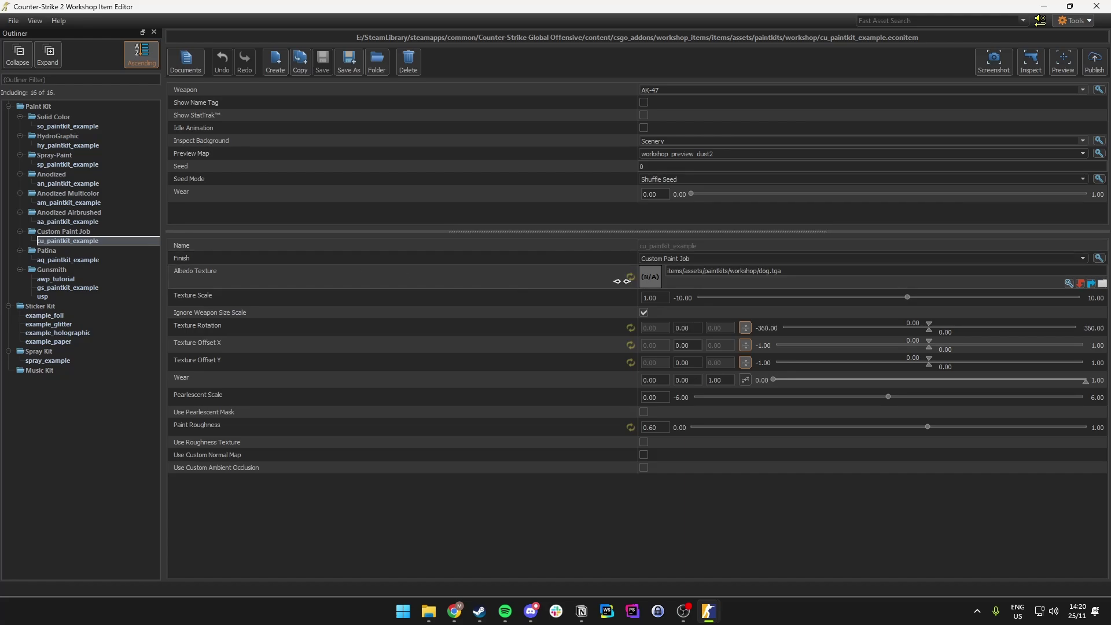
click(629, 278)
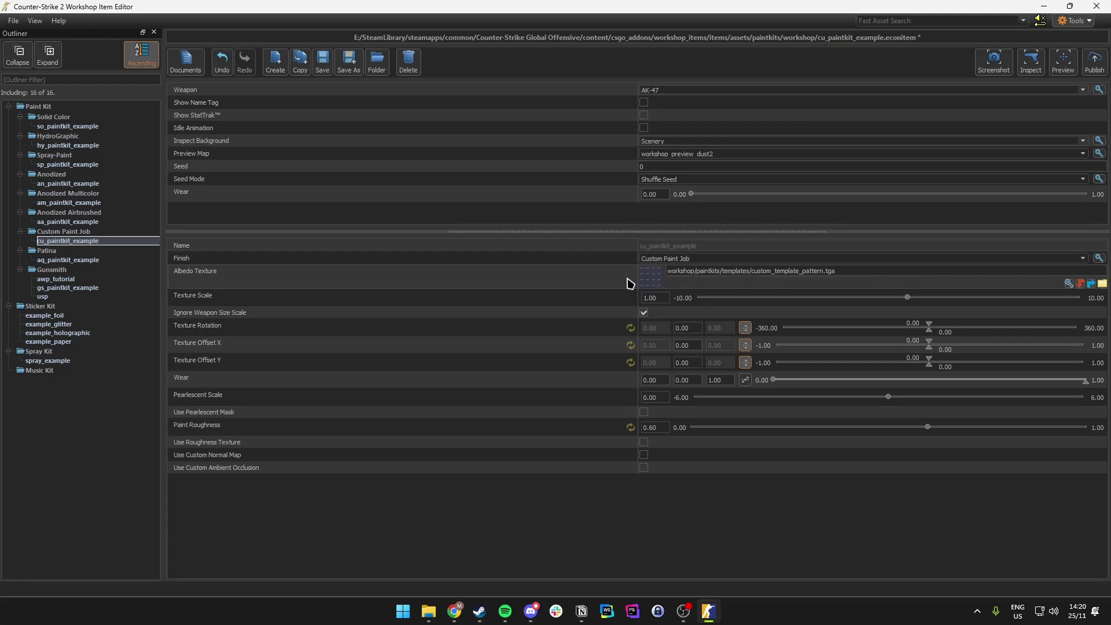
click(81, 241)
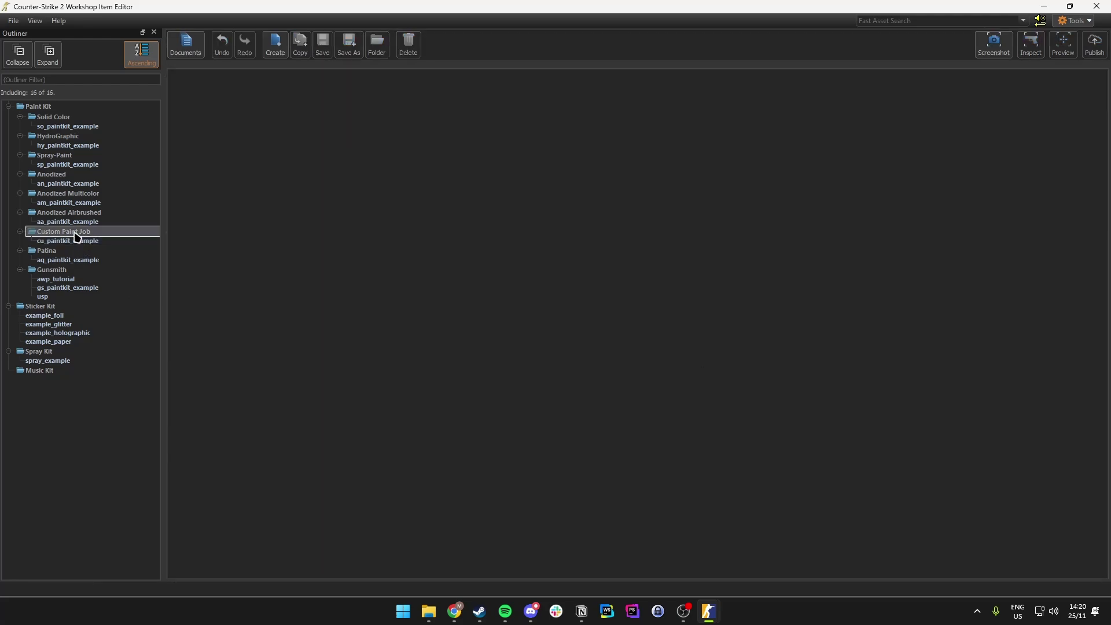
click(81, 241)
click(861, 271)
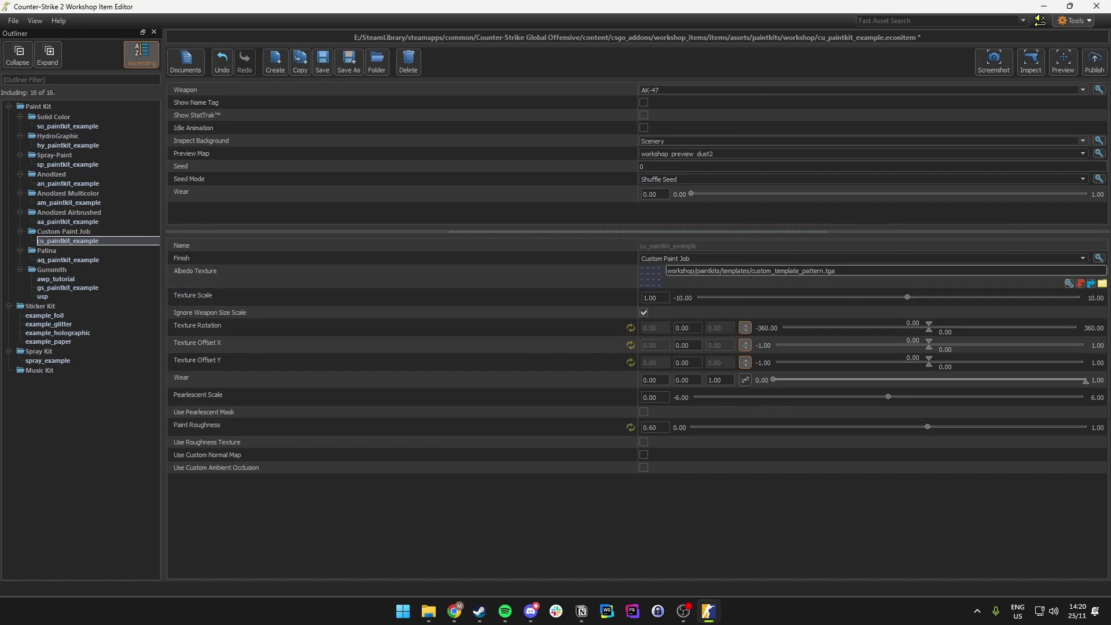
Step: Return to awp_tutorial (AWP, AWP_Tutorial.tga albedo) and launch its in-game preview
click(58, 280)
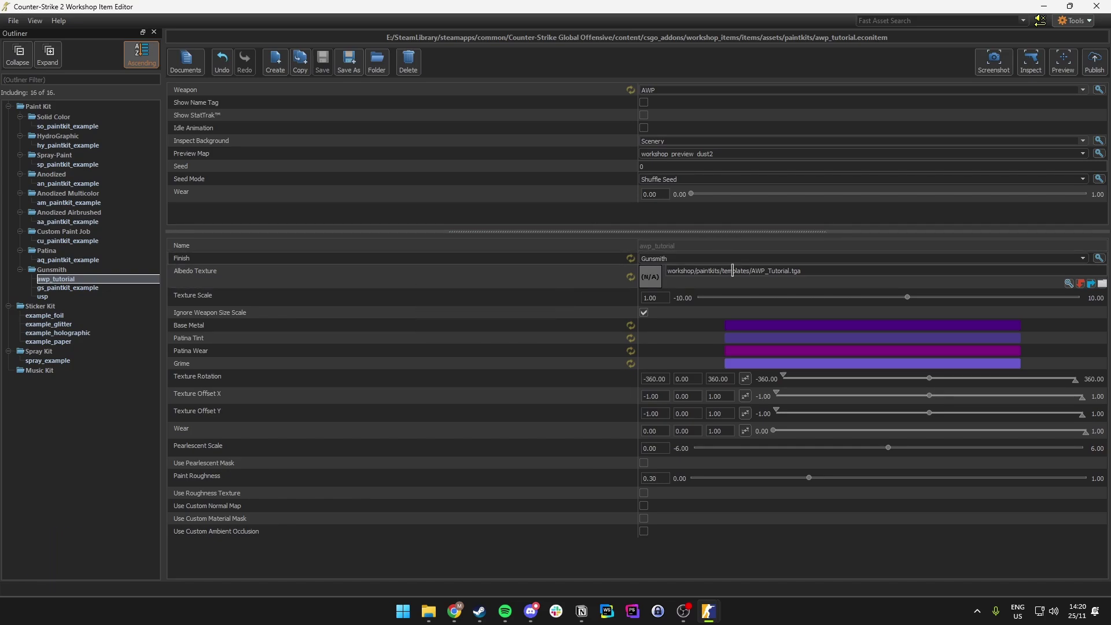
click(60, 242)
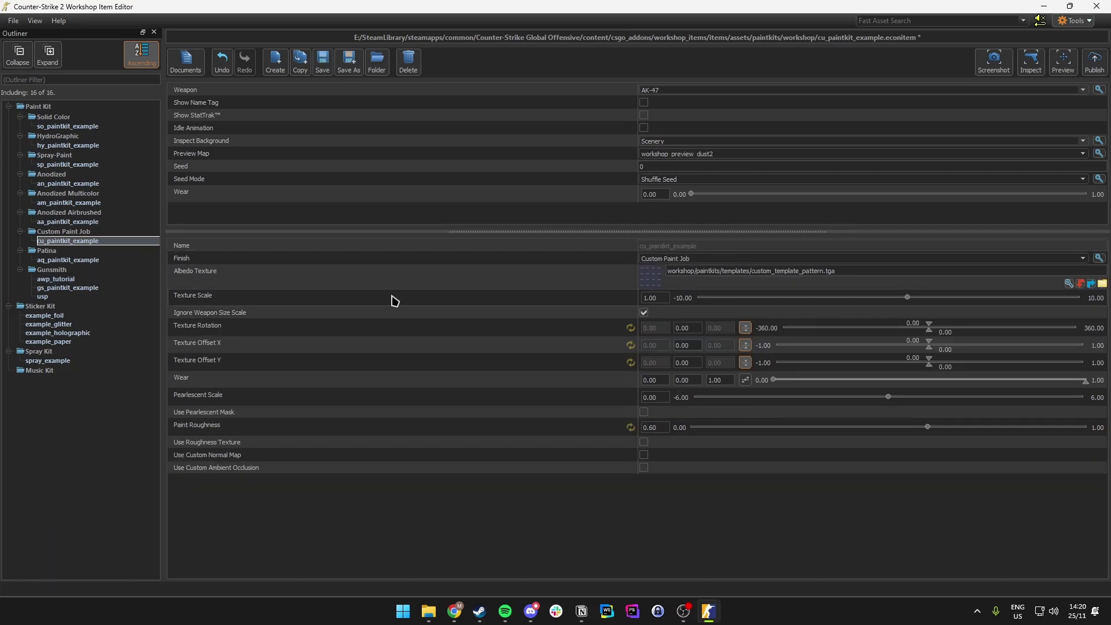
click(74, 280)
click(1063, 59)
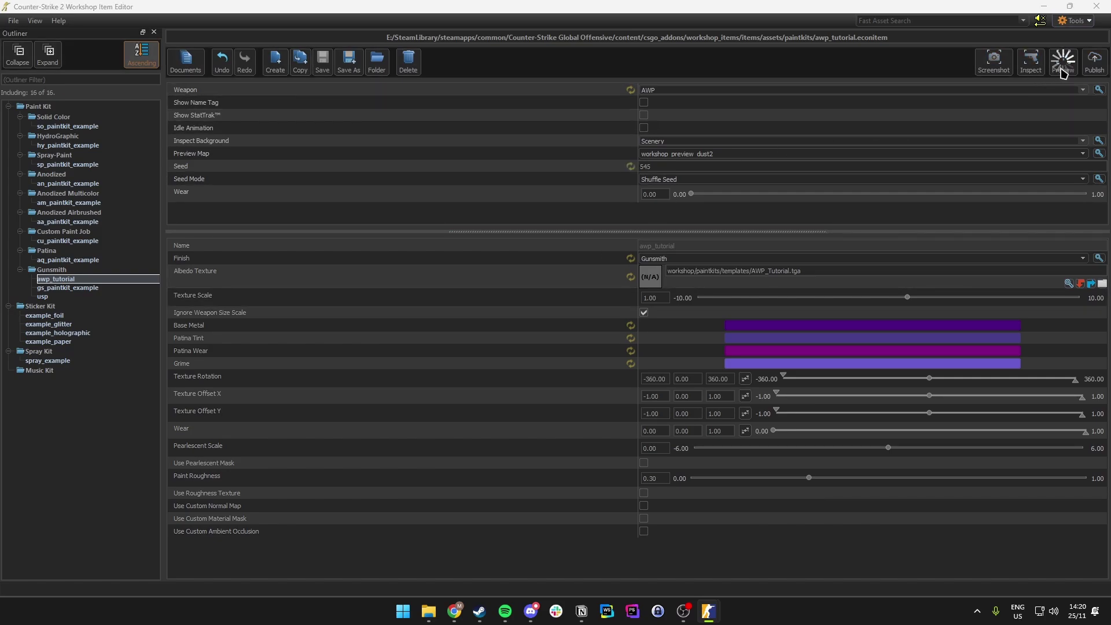
Step: Walk the preview map inspecting the painted AWP from both sides, then return to the editor
mouse_move(708, 615)
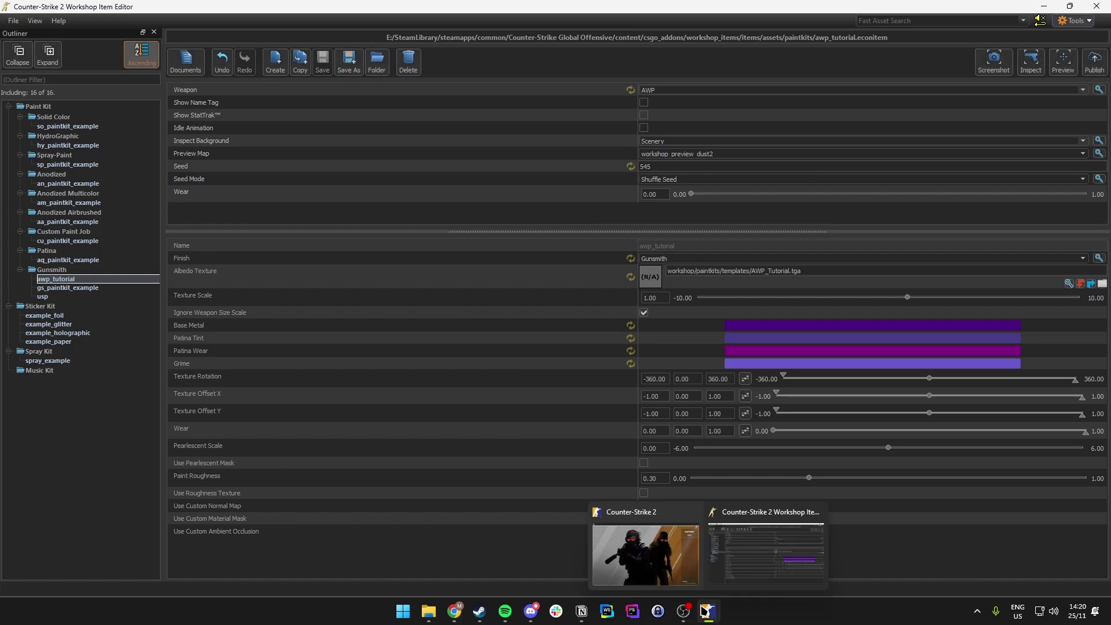
click(645, 565)
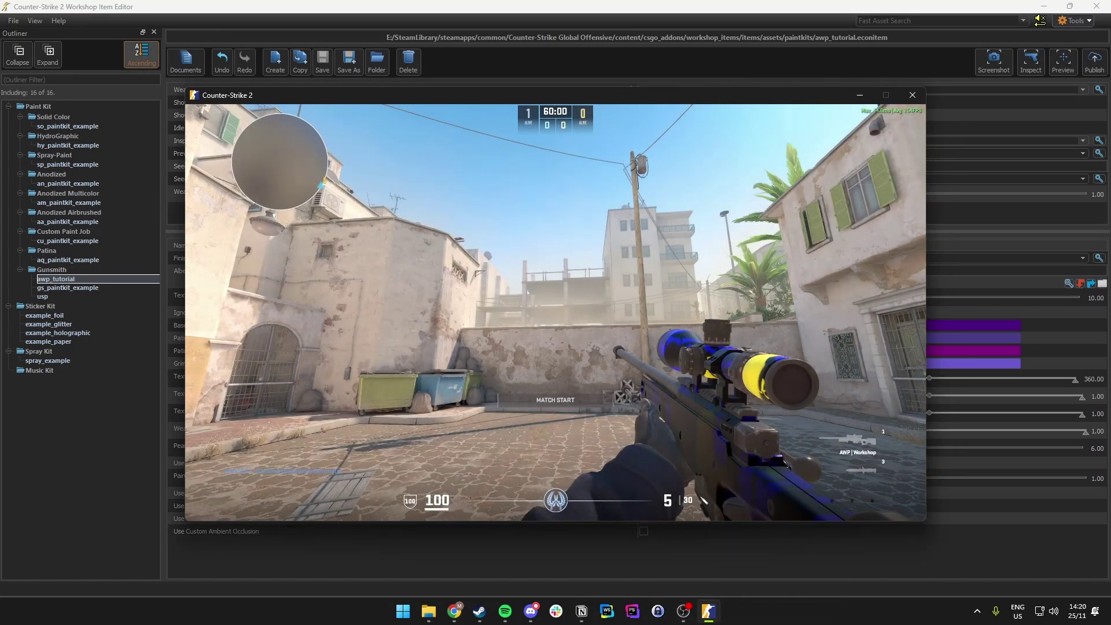
key(w)
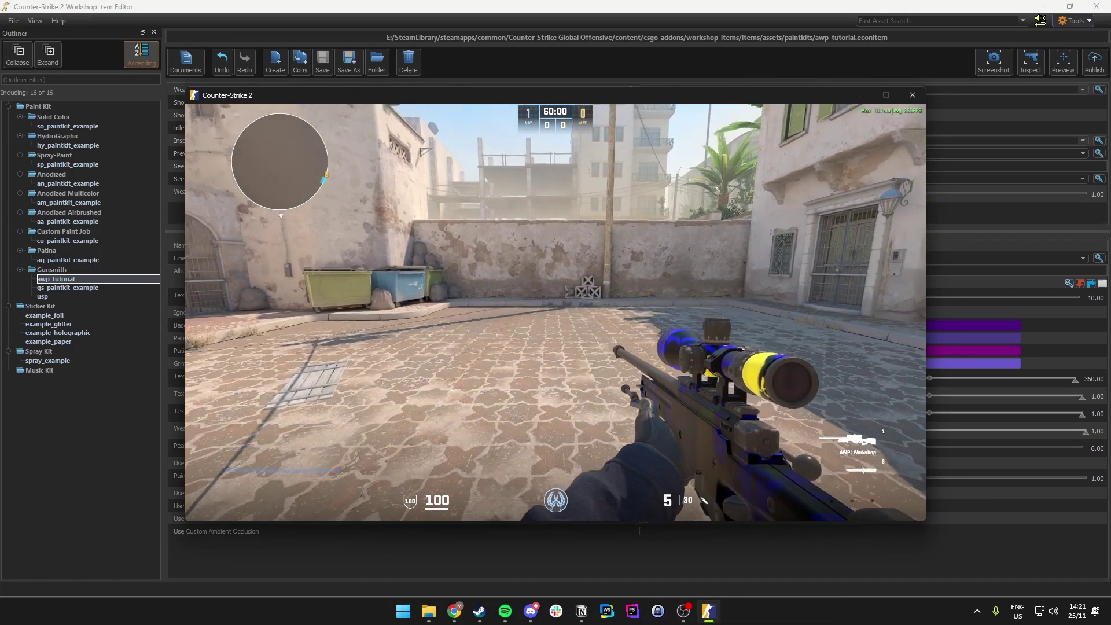
key(f)
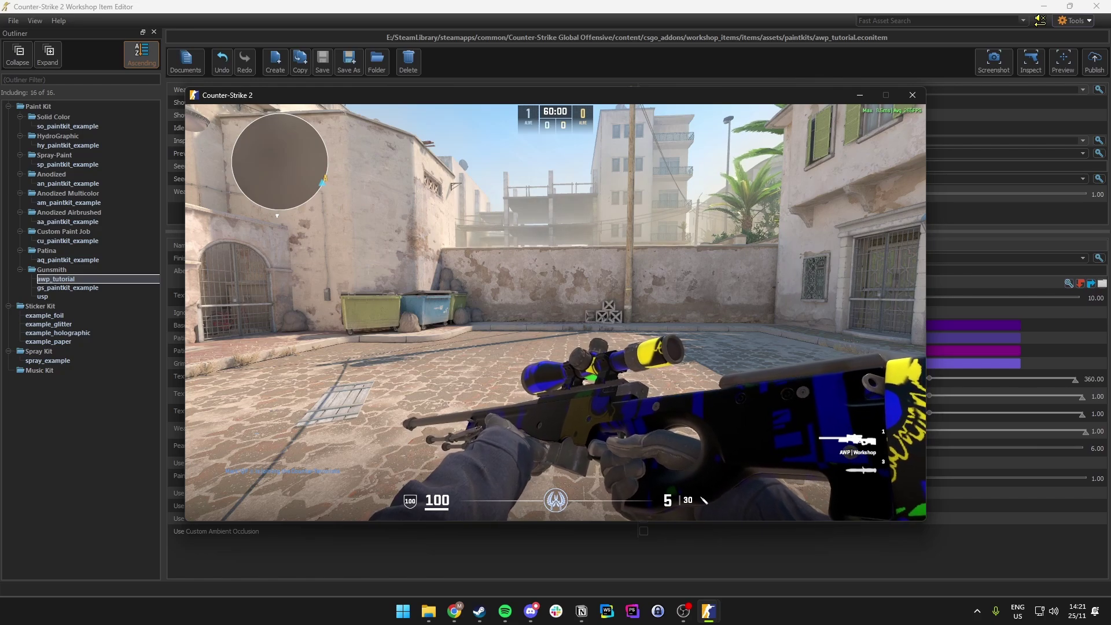
key(q)
key(q)
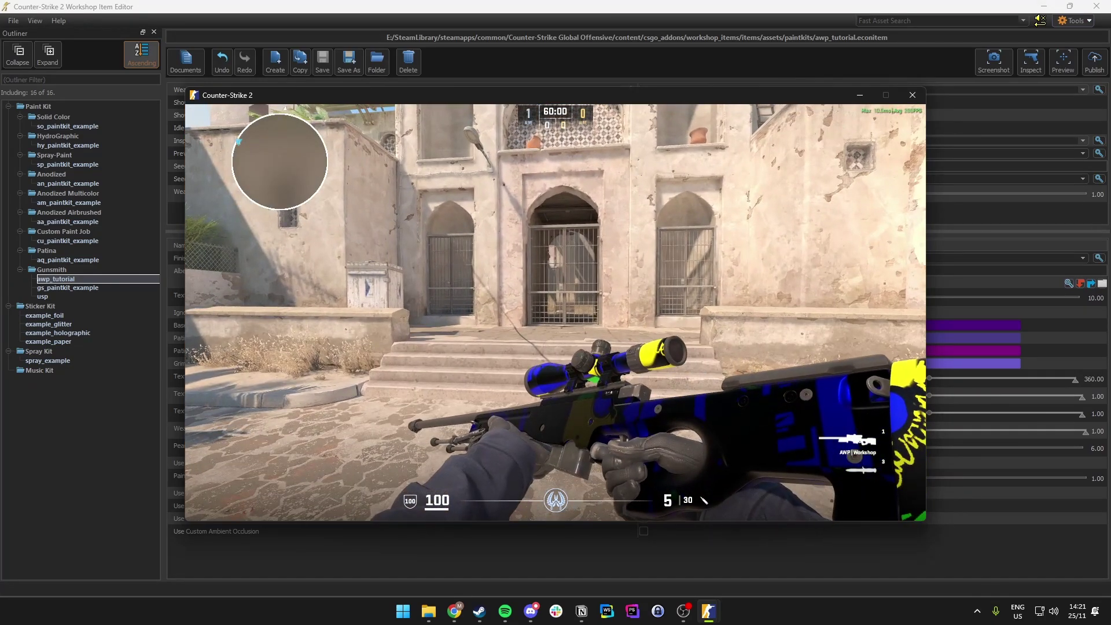
key(f)
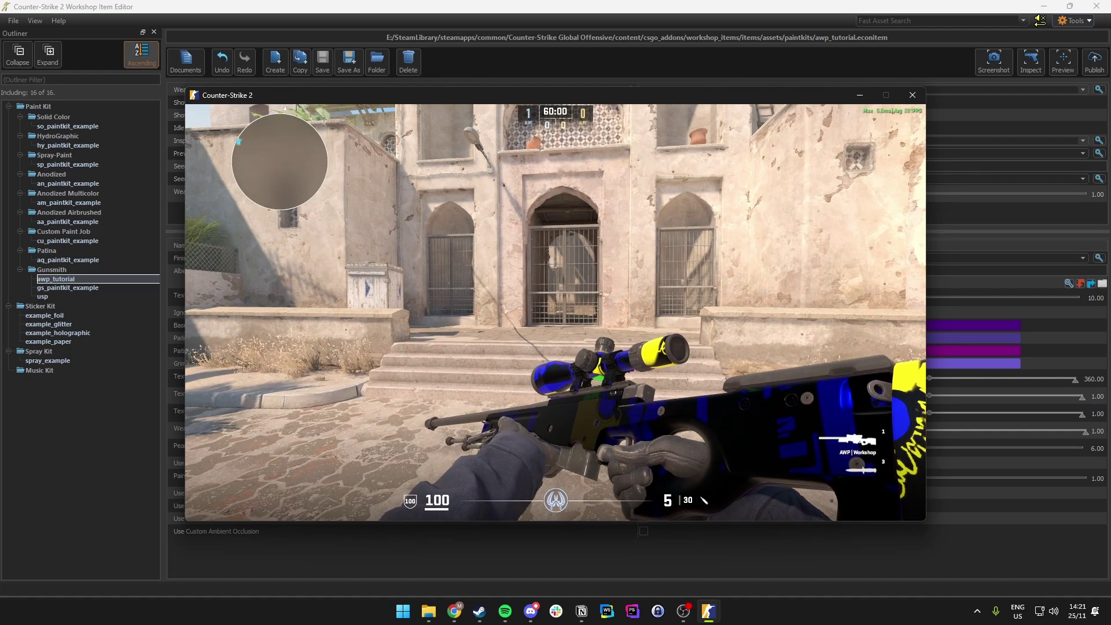
key(Escape)
click(576, 556)
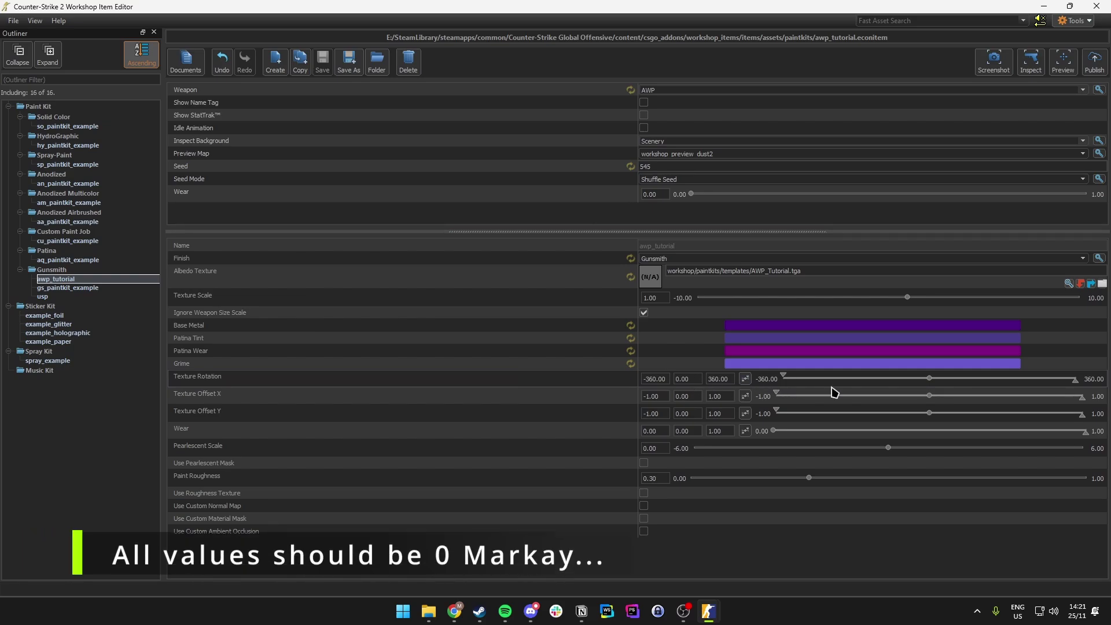
Step: Set the Texture Rotation and Texture Offset X maximums to 0
click(930, 380)
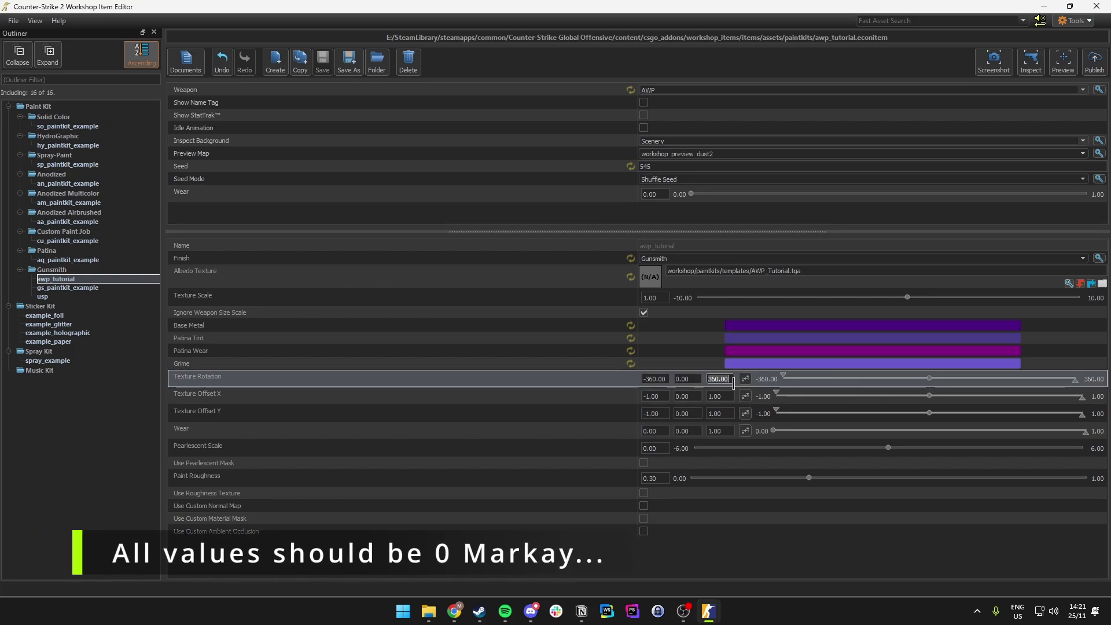
text(0)
key(Return)
click(721, 396)
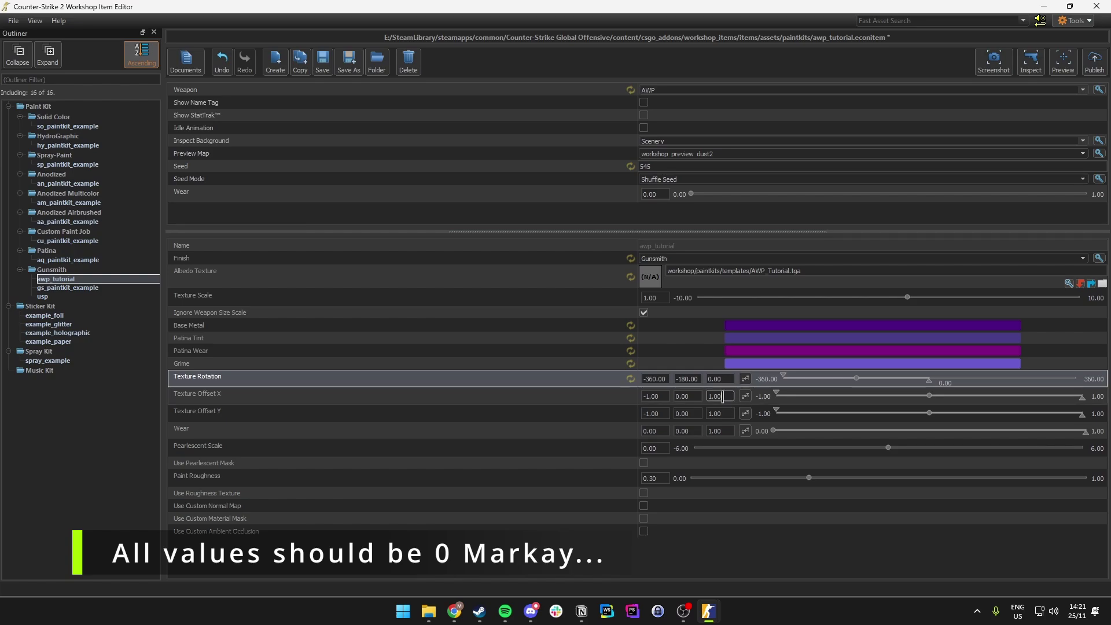
text(0)
key(Return)
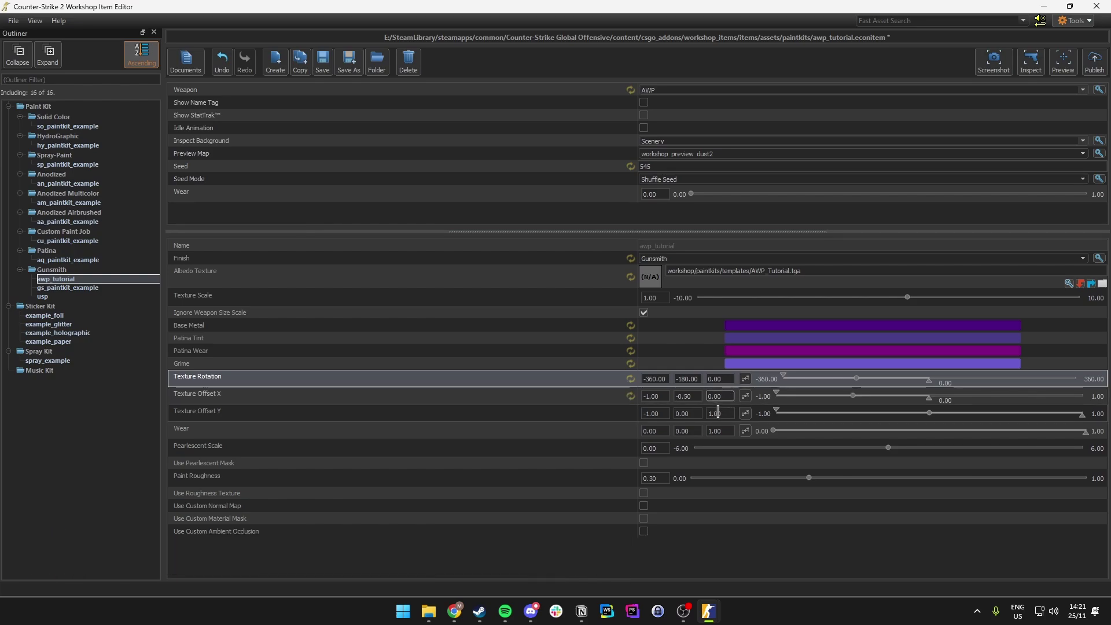
Step: Set the Texture Offset Y and Wear maximums to 0 and compile with Ctrl+S
text(0)
key(Return)
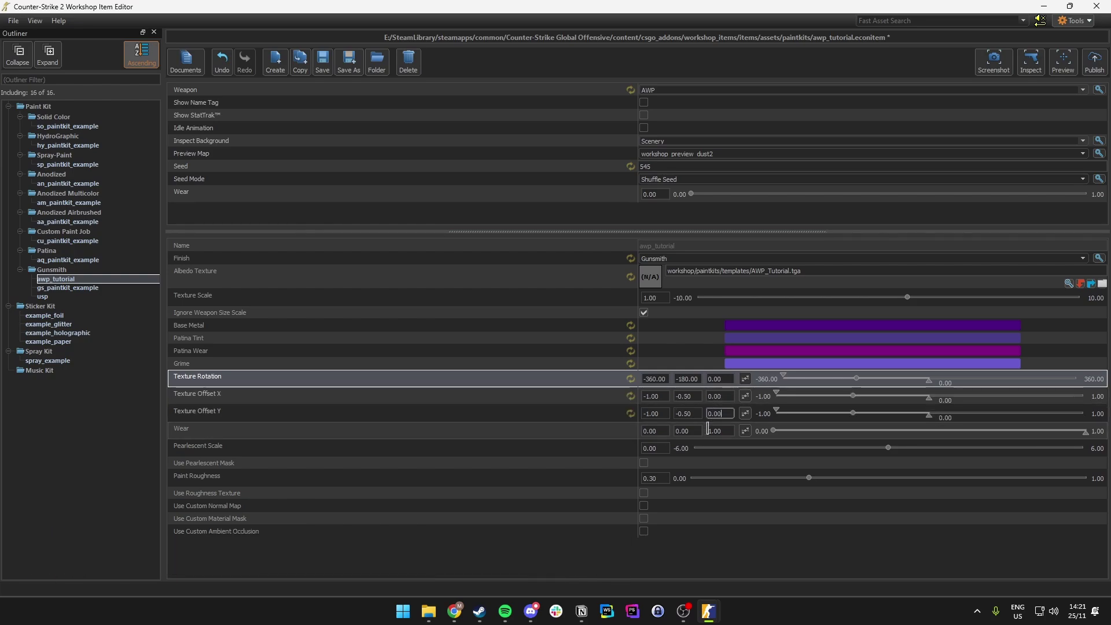
text(0)
key(Return)
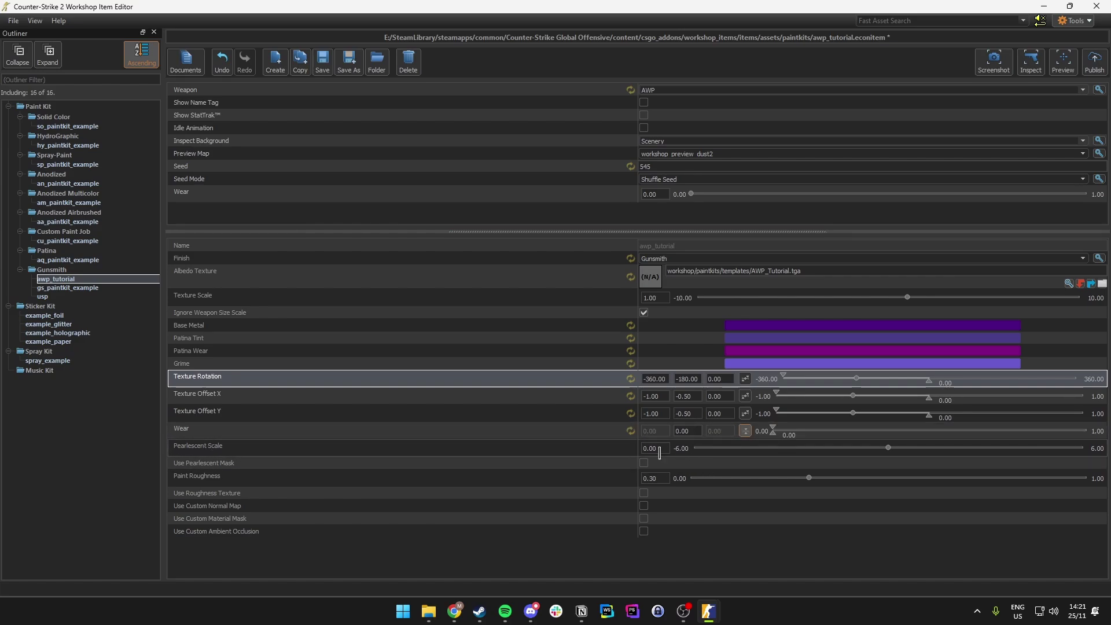
key(ctrl+s)
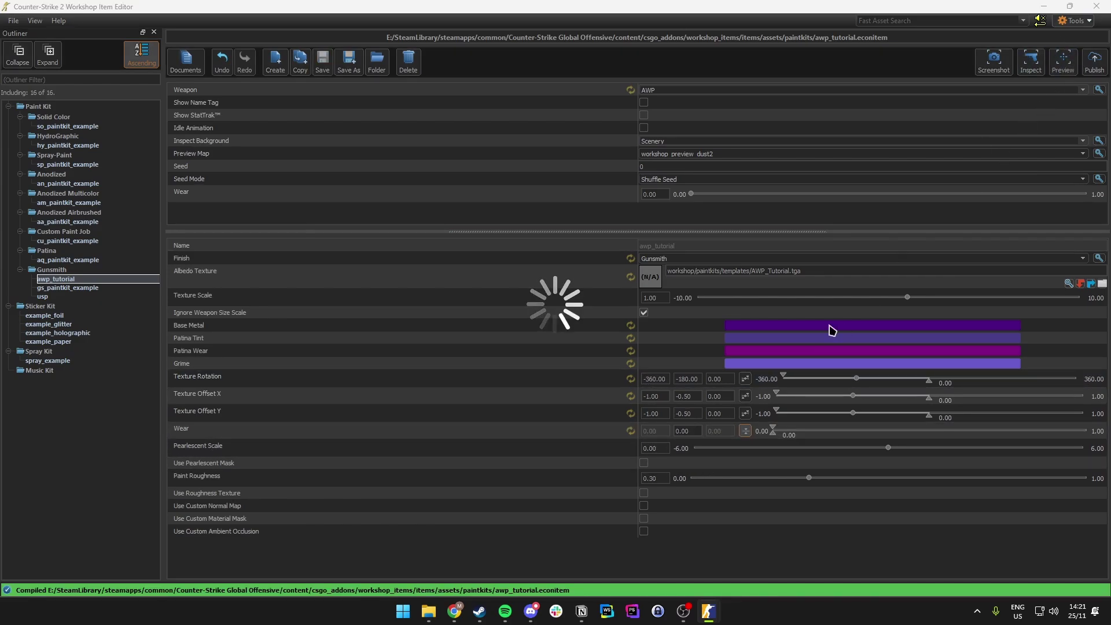
Step: Resume the CS2 preview and swap to the knife and back to the skinned AWP
mouse_move(709, 611)
click(649, 481)
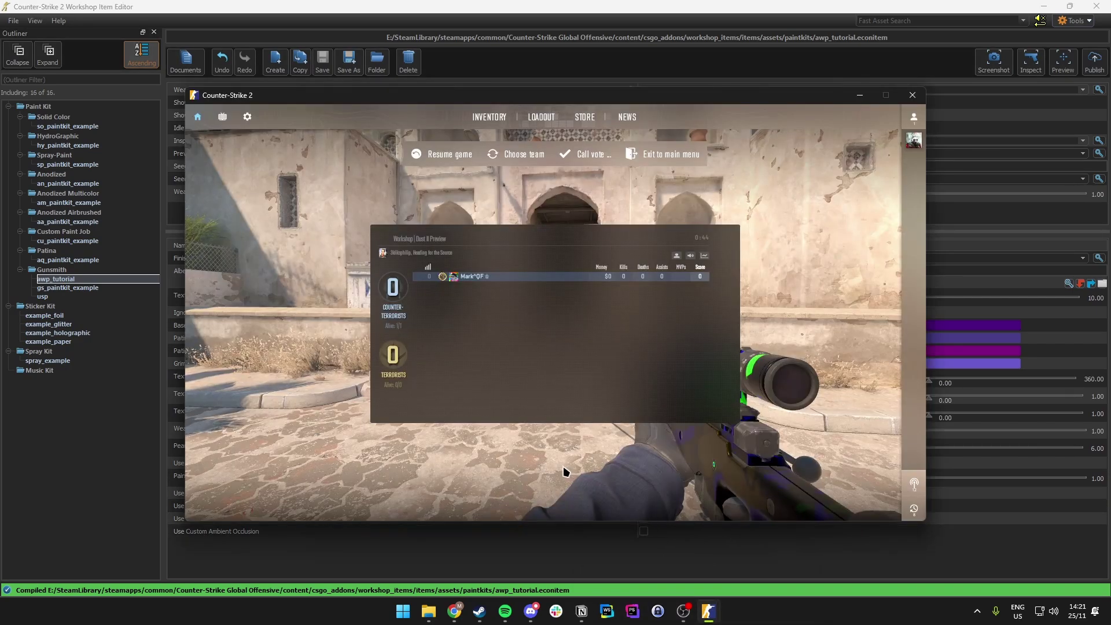
key(Escape)
key(3)
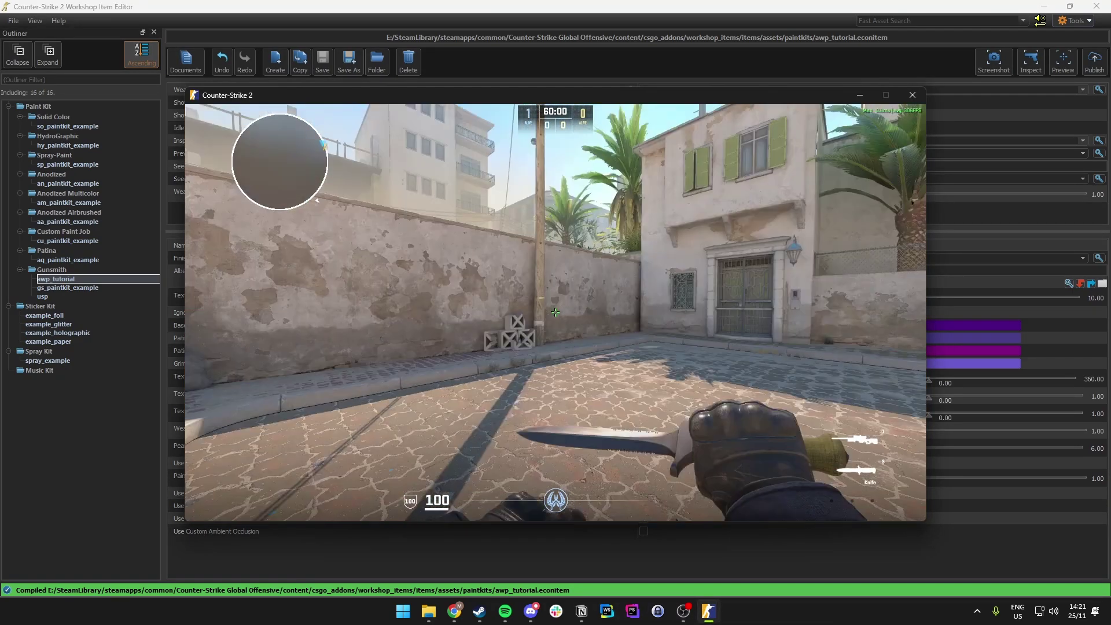
key(1)
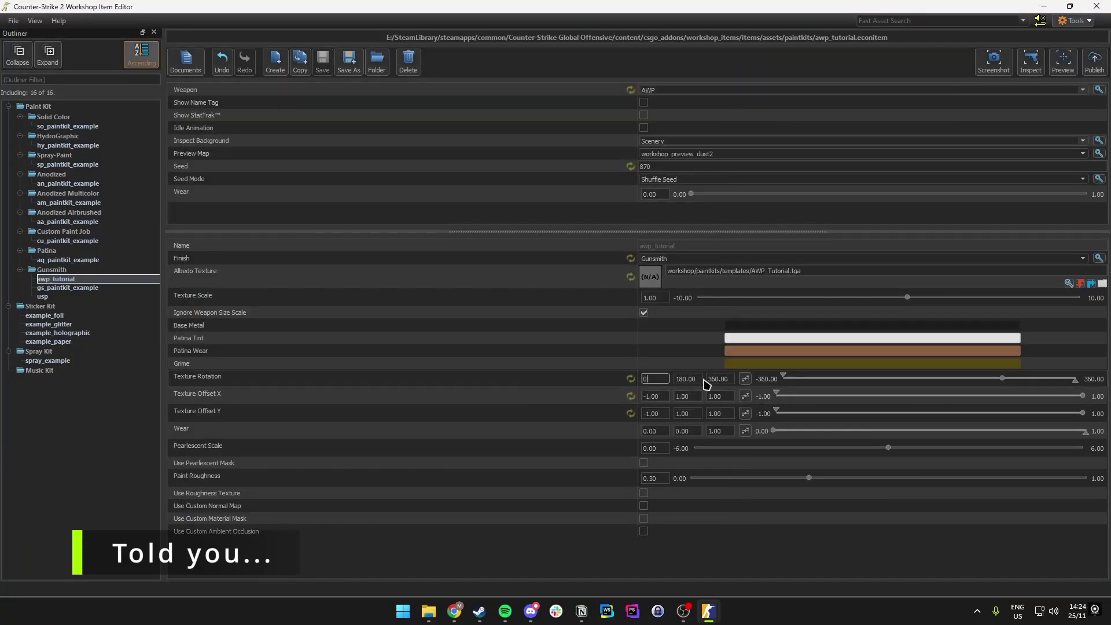
Step: Set the remaining Texture Rotation values to 0
key(Tab)
text(0)
key(Return)
Step: Set the Texture Offset X fields to 0, 0.5 and 0
click(666, 396)
text(0)
key(Tab)
text(0.5)
key(Tab)
text(0)
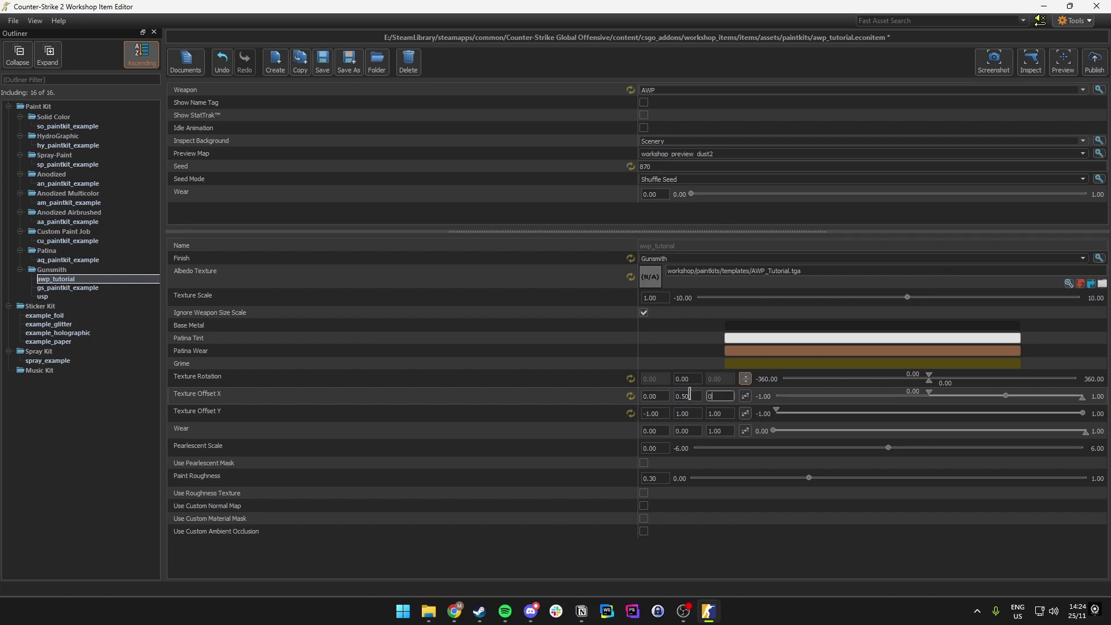
Step: Set Texture Offset Y to 0 and 0.5 and confirm Wear at 0
click(654, 413)
text(0)
key(Tab)
text(0.5)
key(Tab)
click(653, 432)
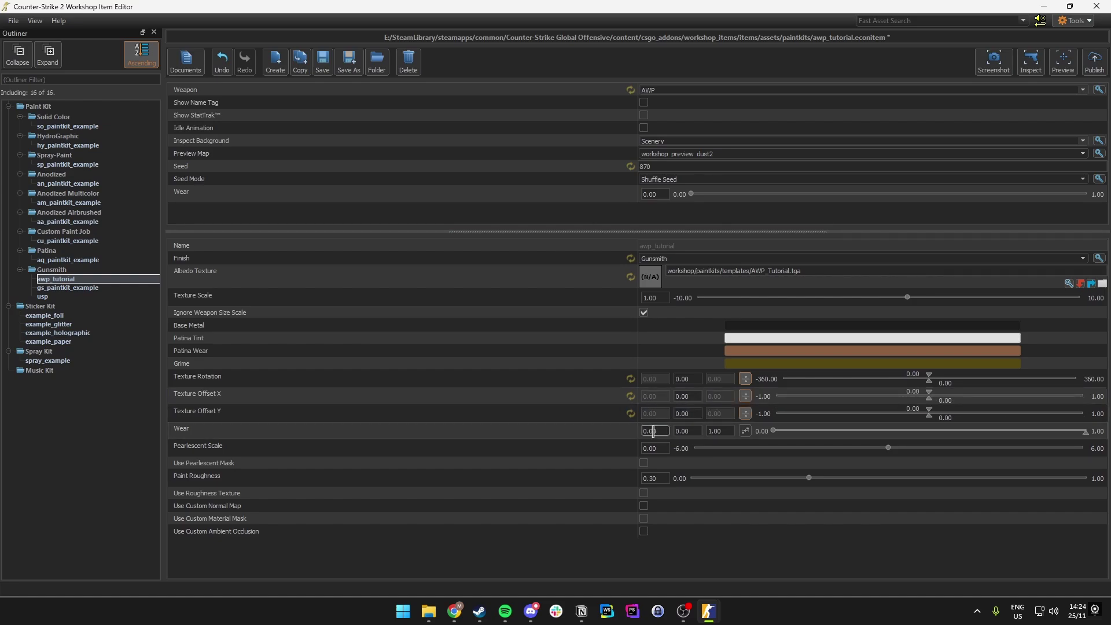
key(Return)
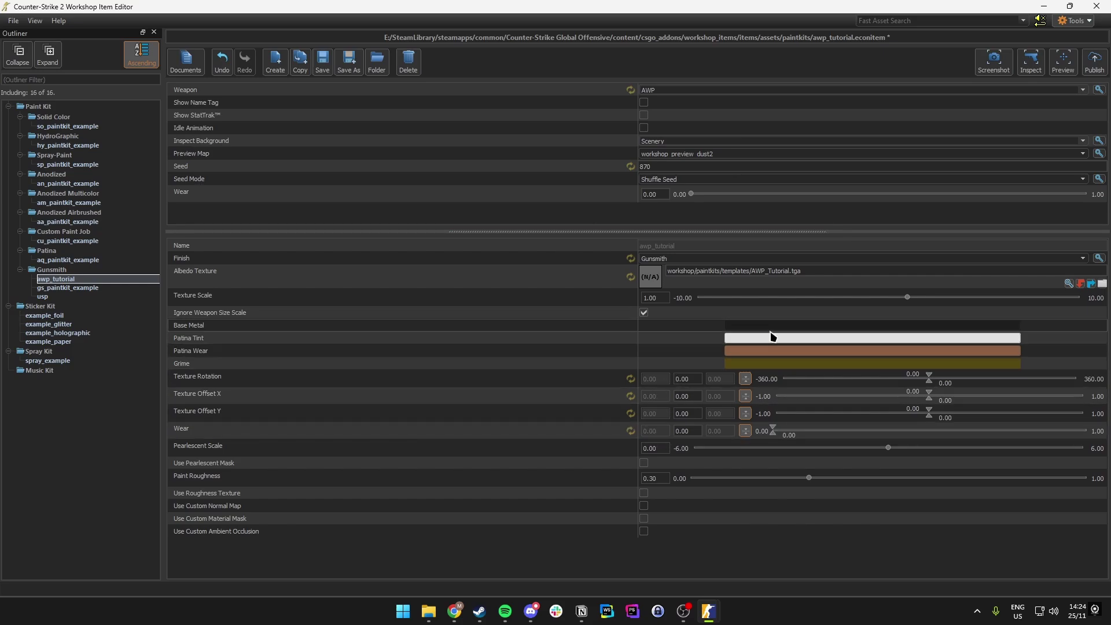
Step: Save and preview again, walking around CS2 to inspect the blue and black AWP
click(1062, 65)
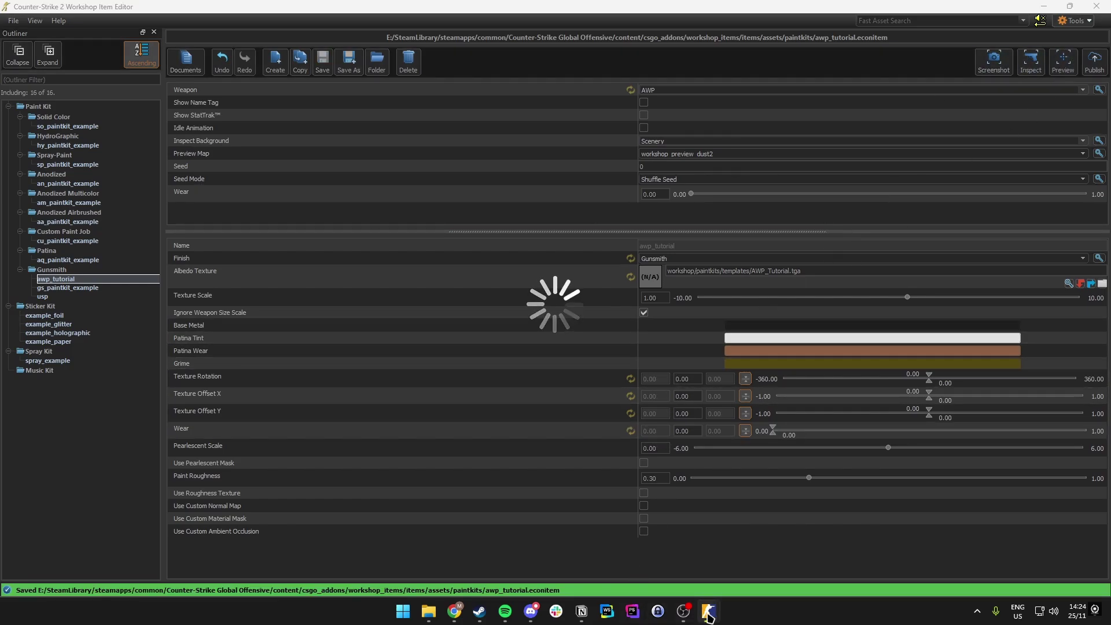
mouse_move(708, 612)
click(659, 521)
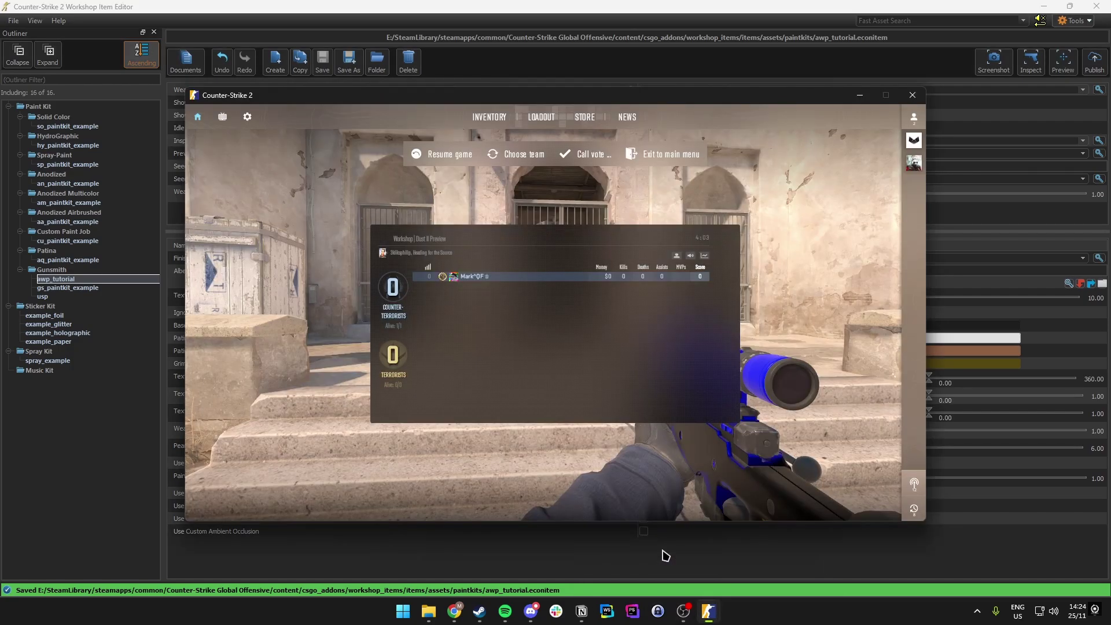
key(w)
key(f)
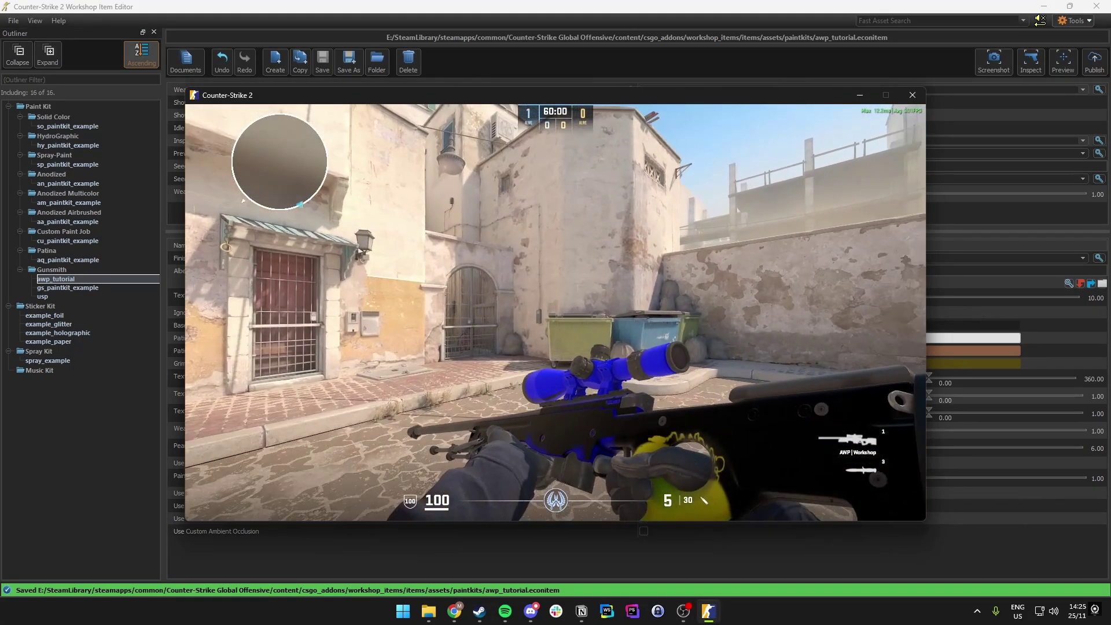
key(q)
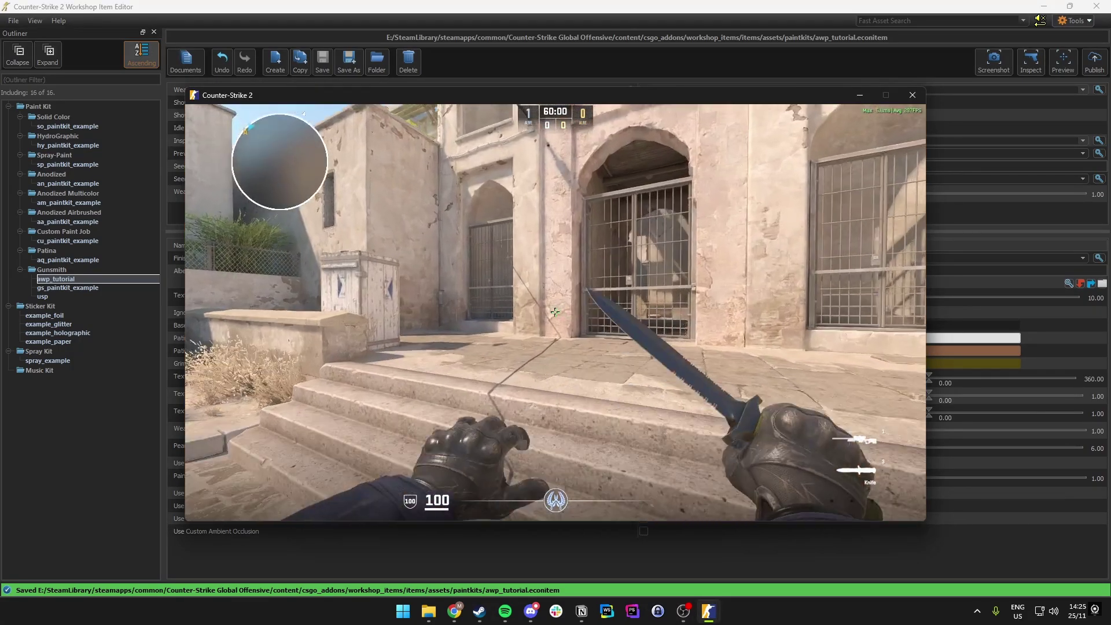
key(q)
key(f)
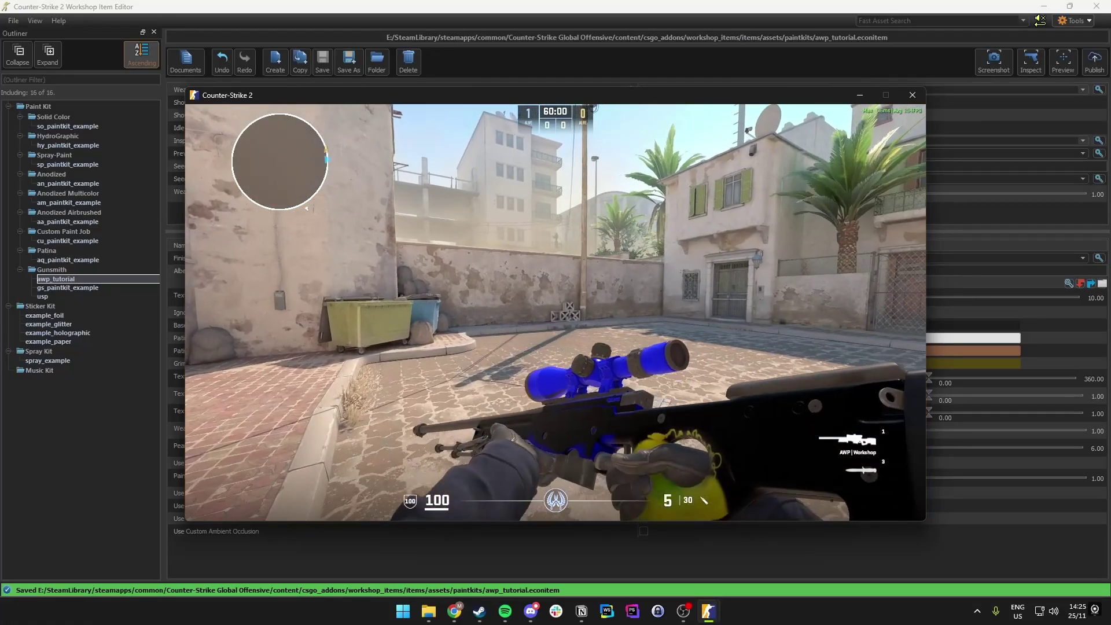
key(w)
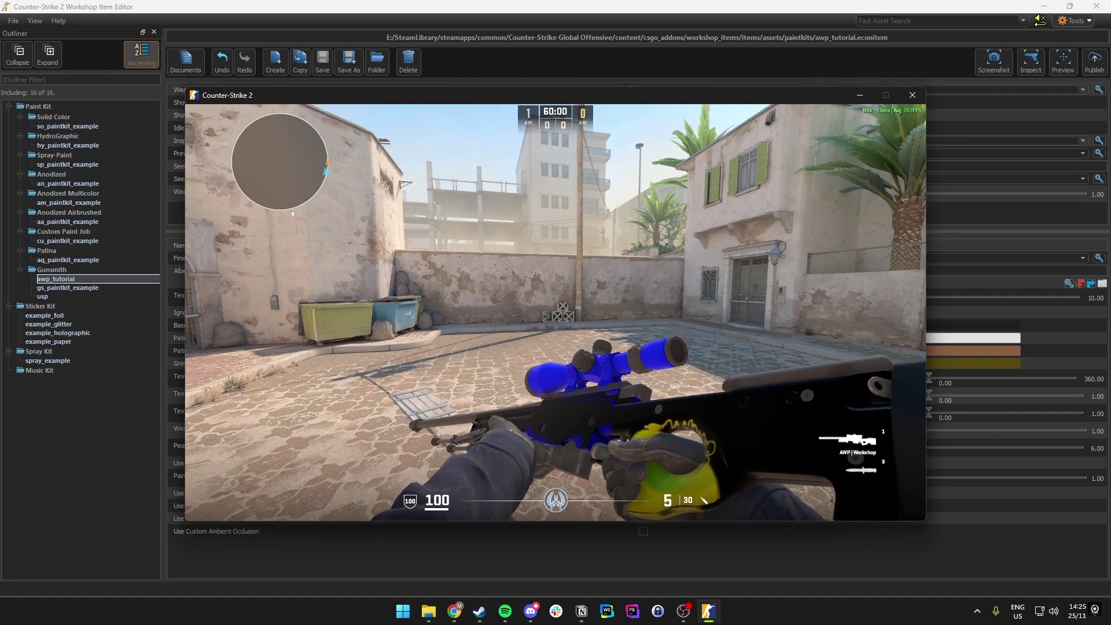
key(alt+Tab)
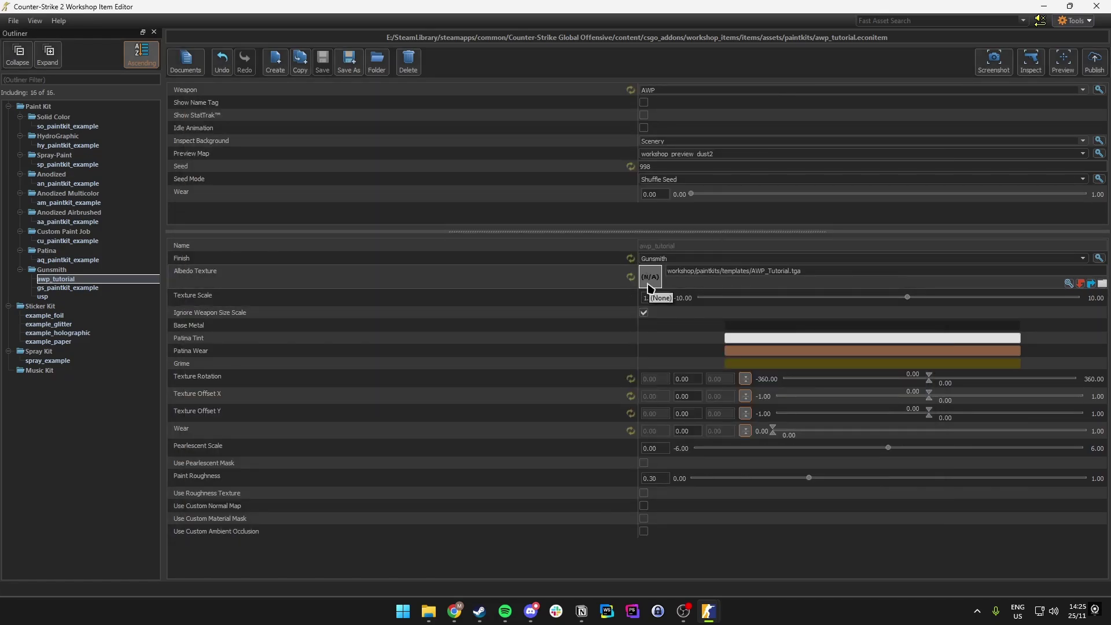
Step: Switch from game preview to the weapon Inspect showcase in CS2
click(1031, 57)
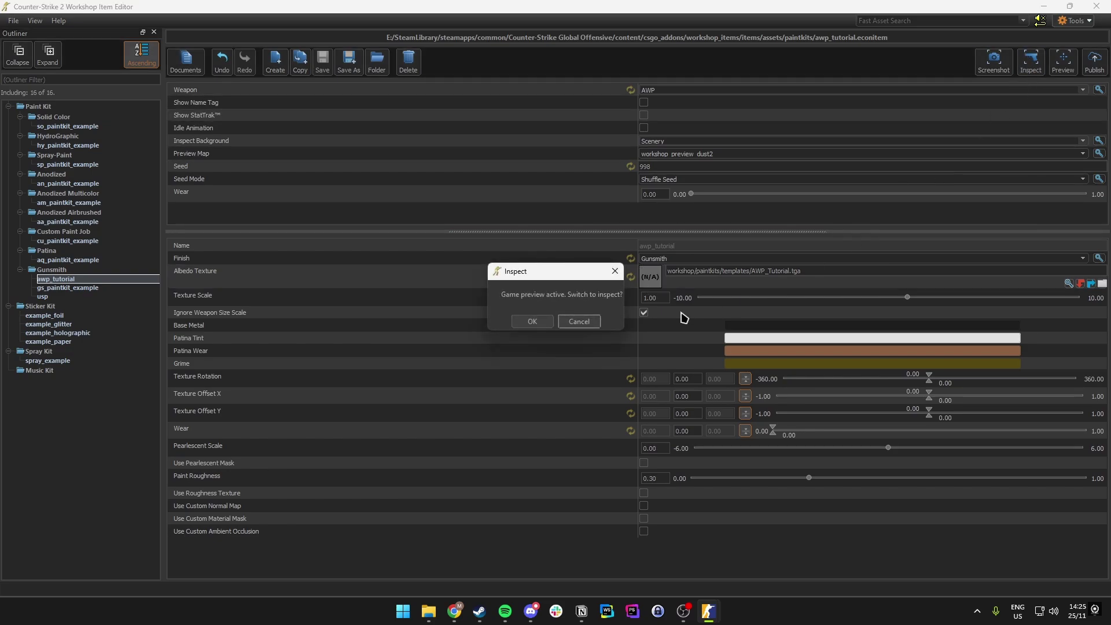
click(533, 322)
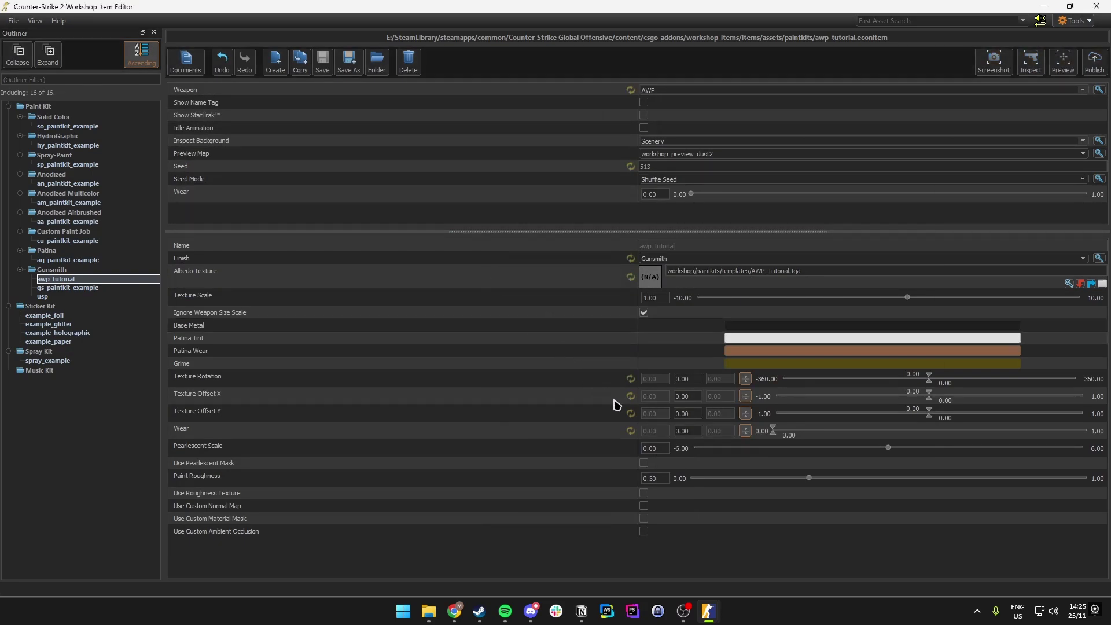
mouse_move(711, 606)
click(643, 558)
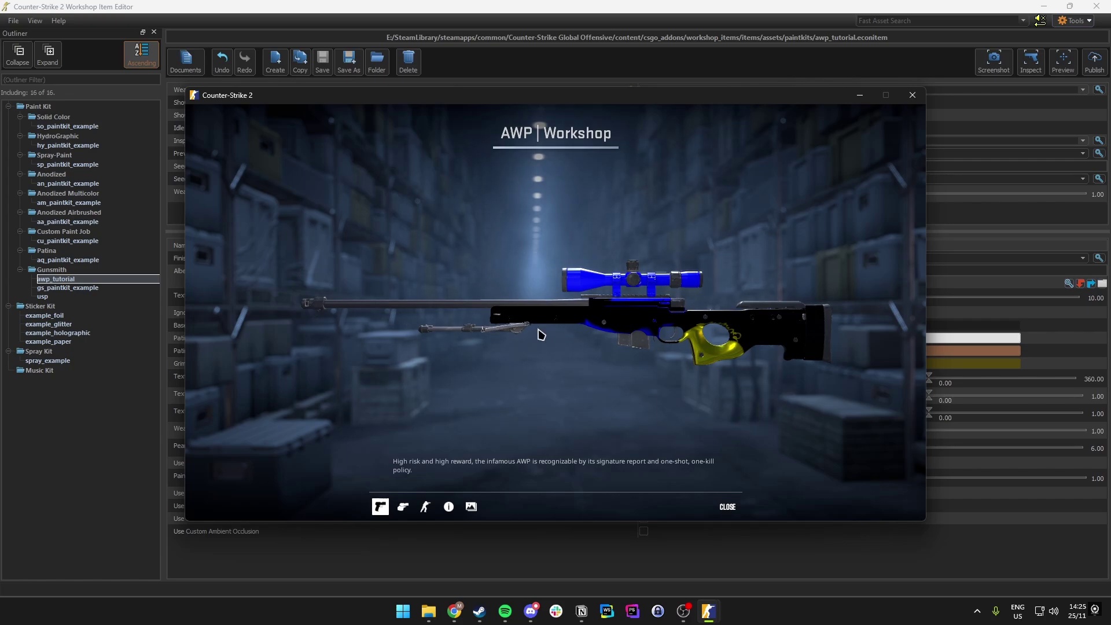
Step: Rotate the AWP to view all sides, then close the inspect view and the game
drag(558, 419, 523, 320)
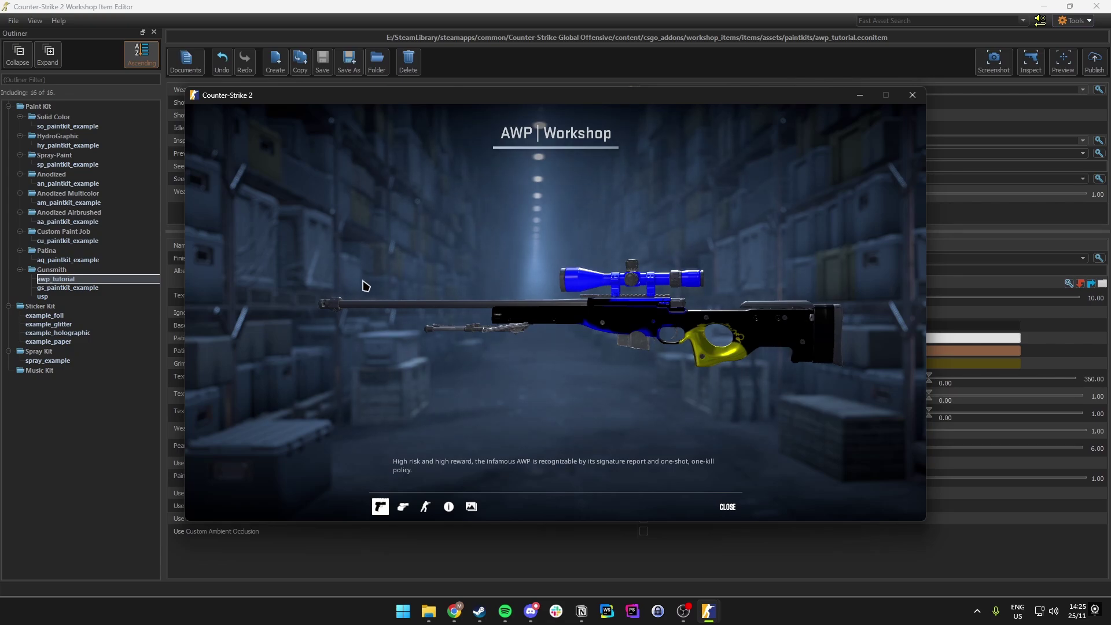
mouse_move(665, 352)
mouse_down()
mouse_move(843, 350)
mouse_move(644, 341)
mouse_move(684, 348)
mouse_up()
drag(717, 431, 717, 350)
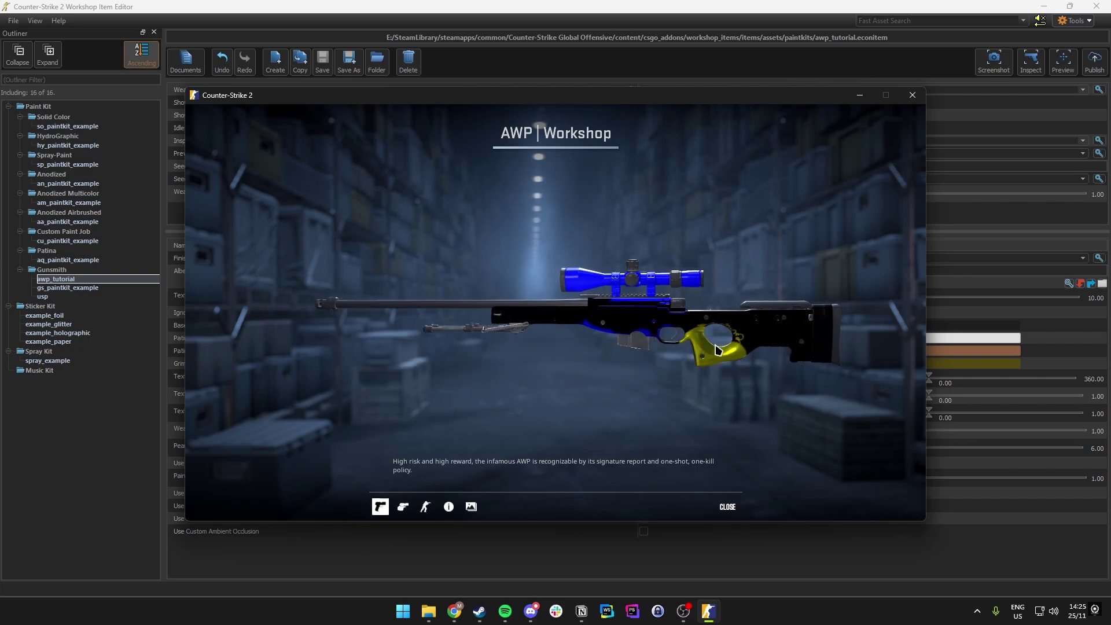
click(728, 507)
click(912, 95)
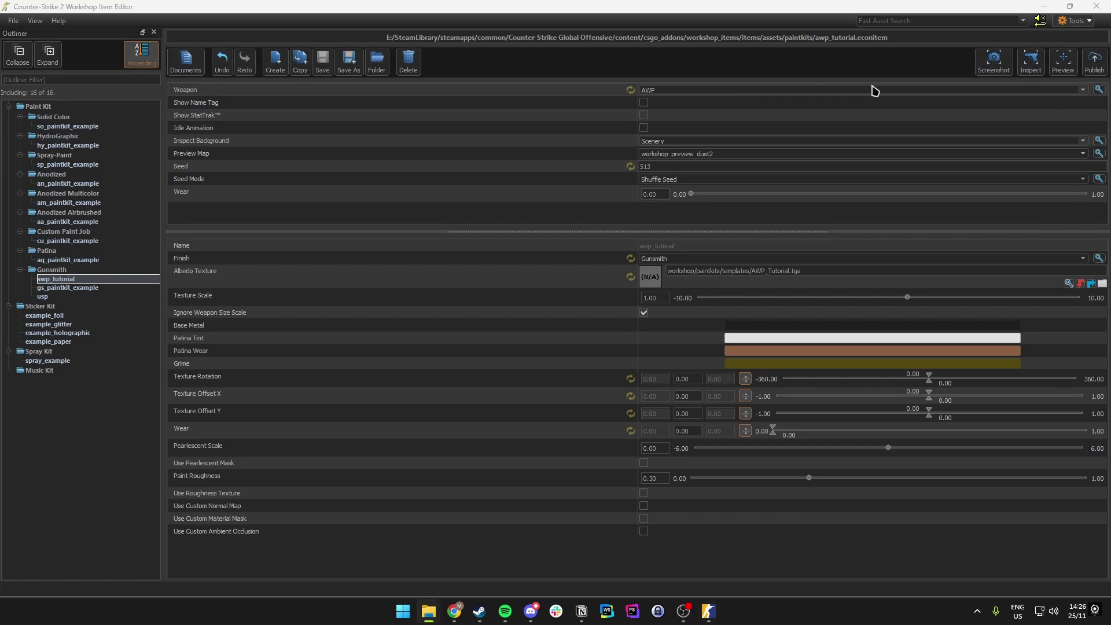
Step: Preview the AWP finish on Dust II, inspect it, and take a workshop screenshot
mouse_move(708, 611)
click(643, 550)
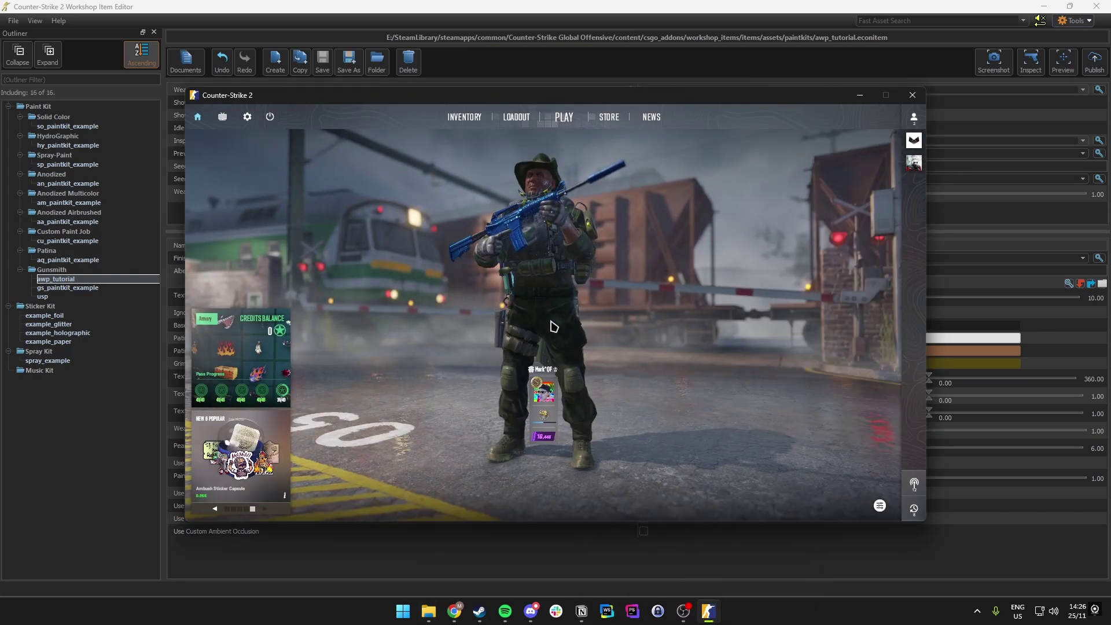
click(1065, 74)
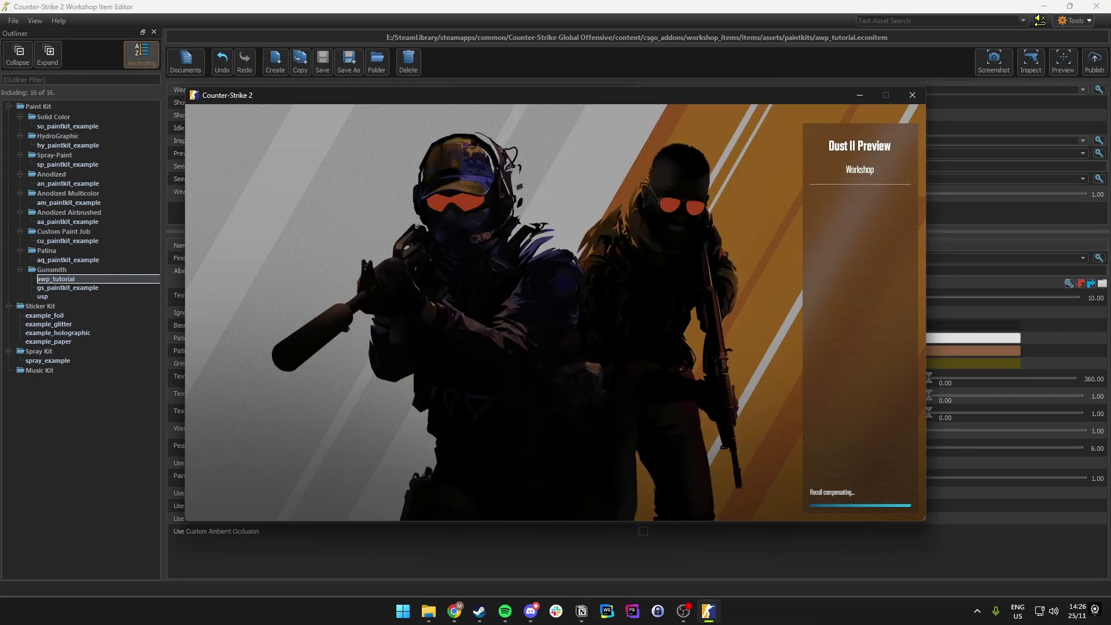
key(f)
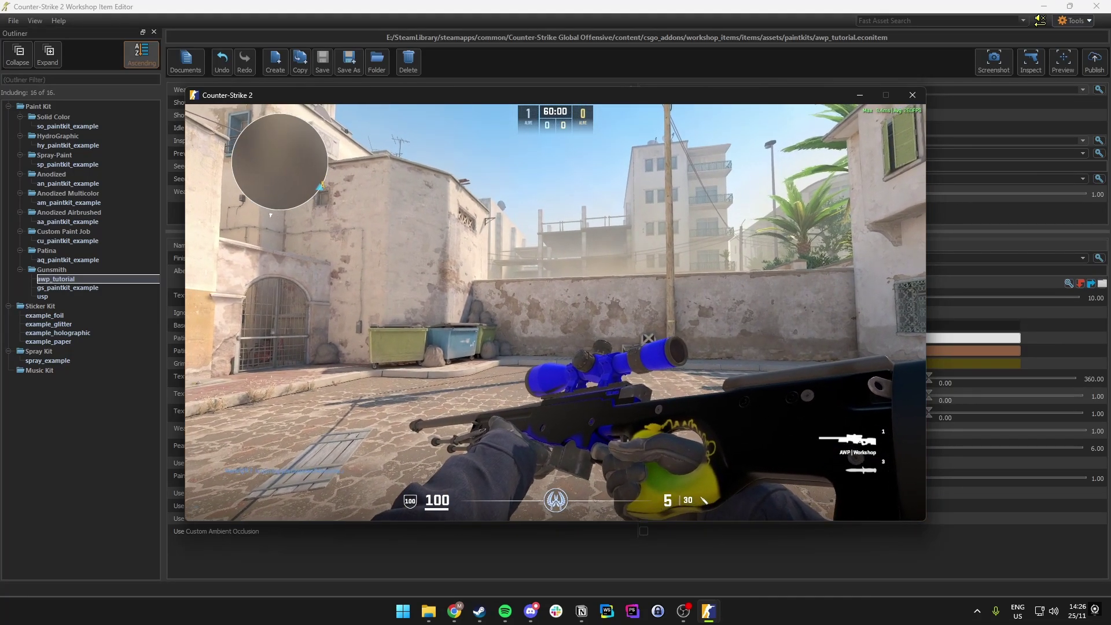
key(alt+Tab)
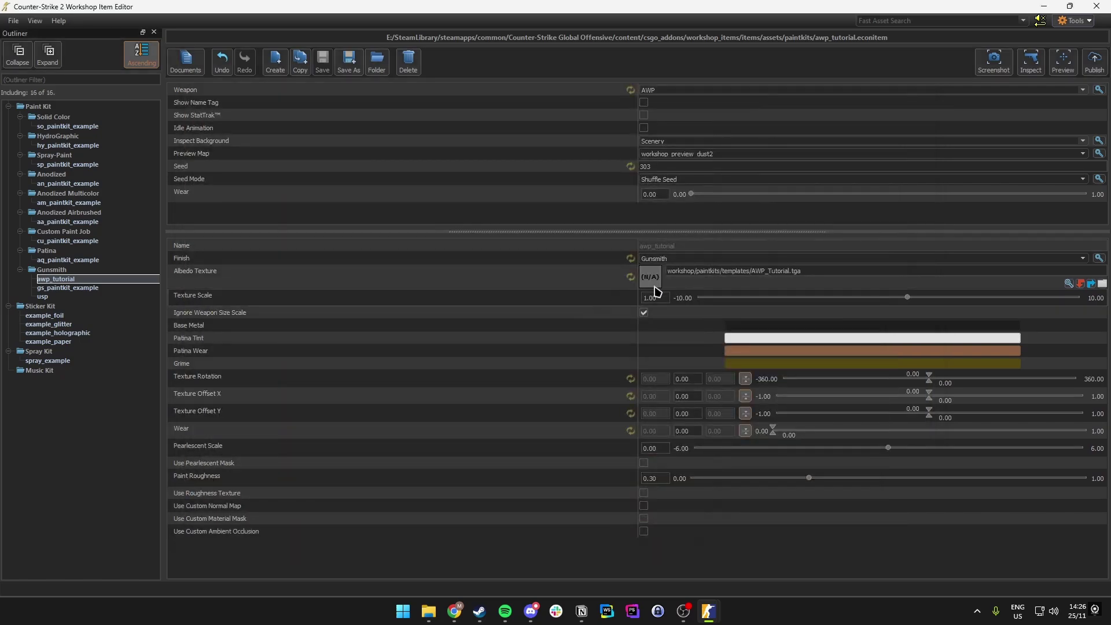
click(978, 84)
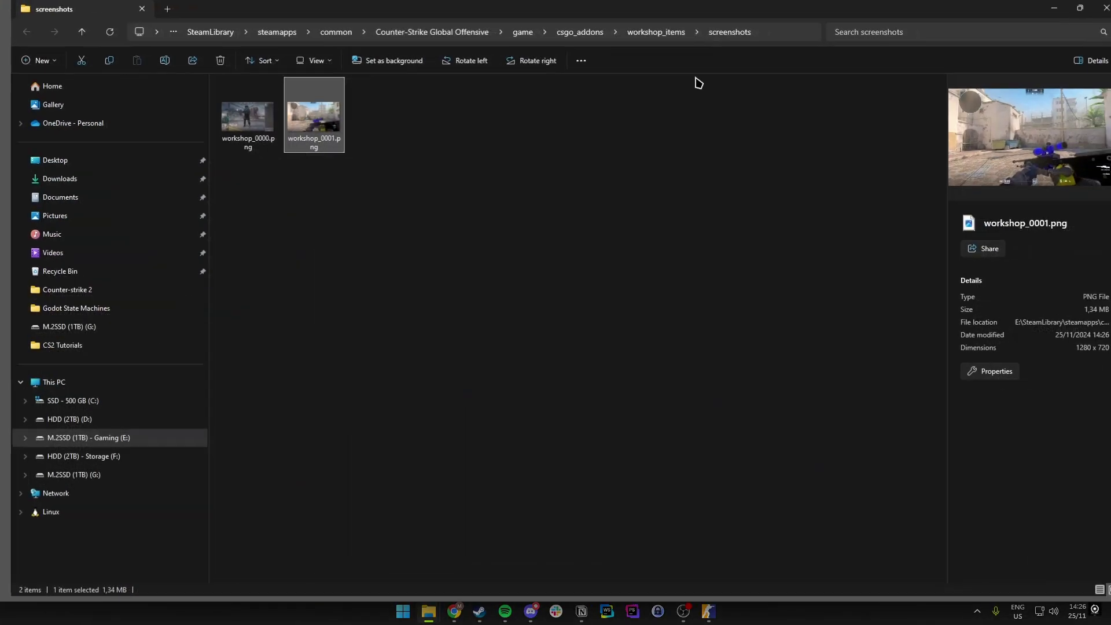
Step: Open workshop_0001.png from the screenshots folder in Photos, view it, and close it
click(409, 178)
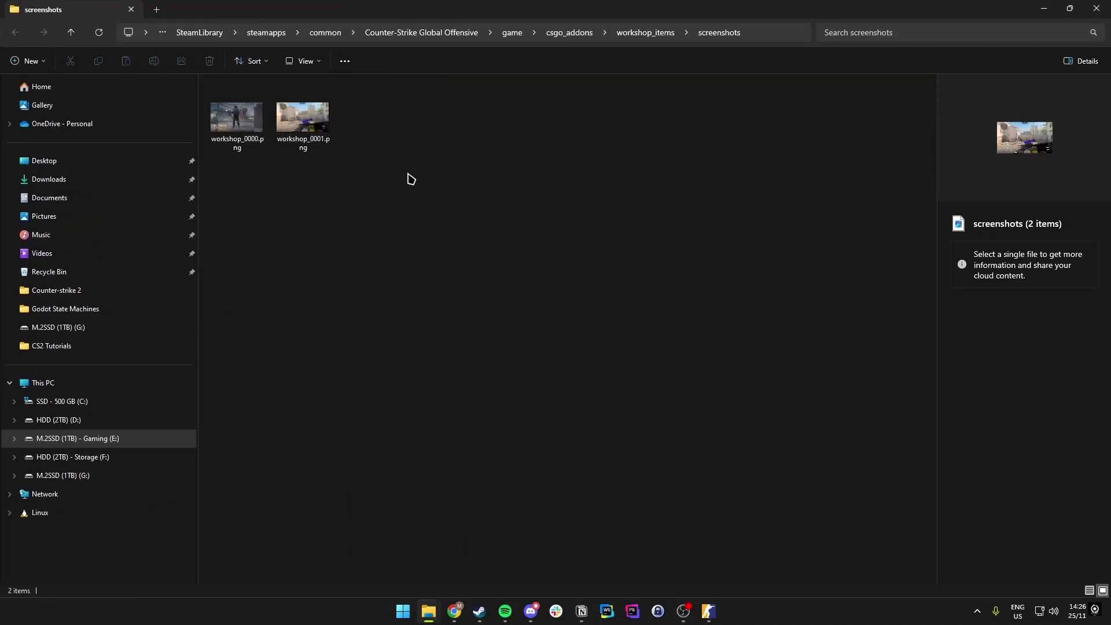
click(320, 141)
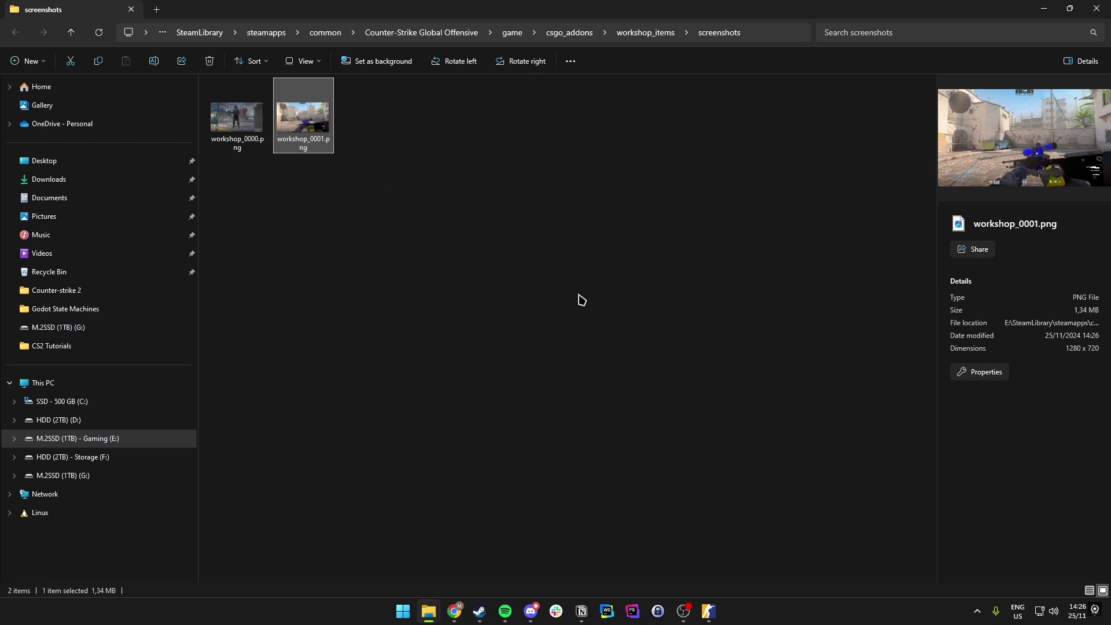
key(Return)
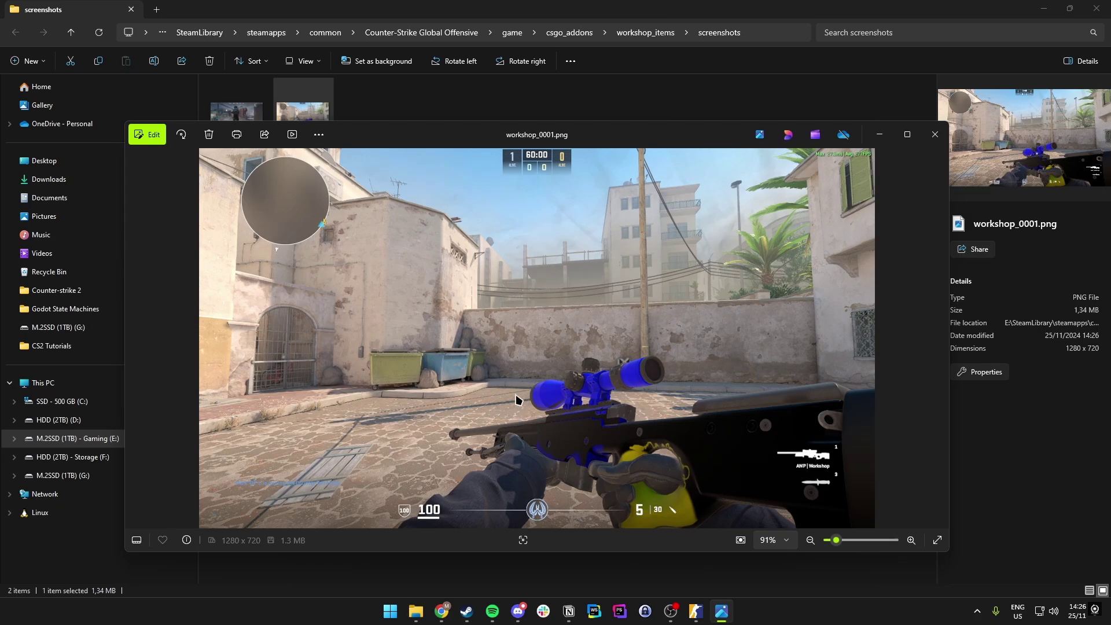
click(934, 135)
click(589, 307)
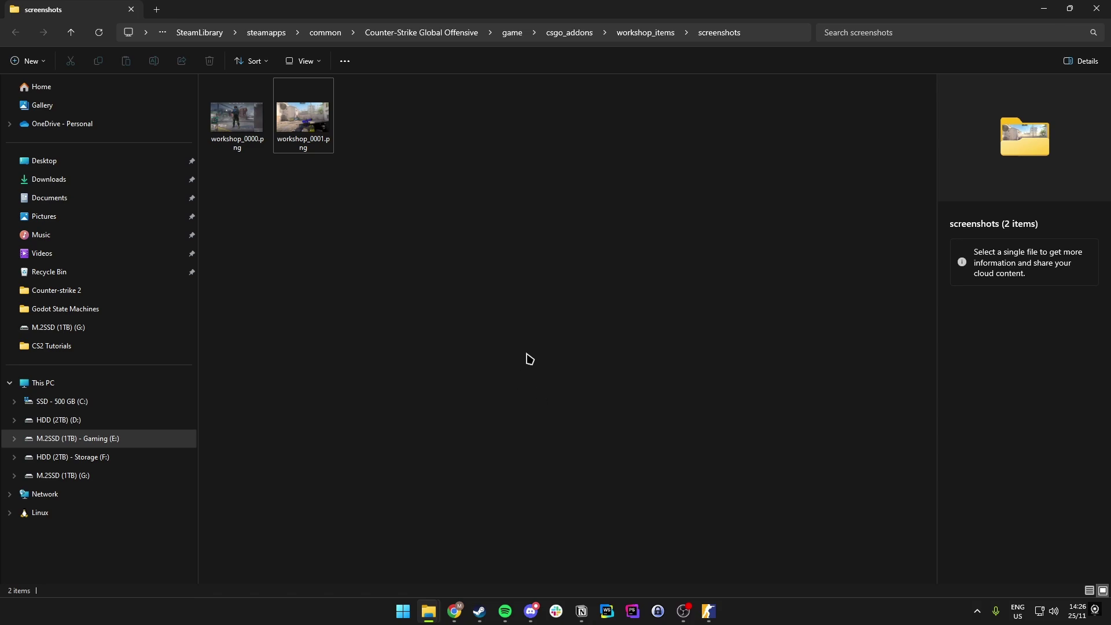
Step: Pause the CS2 AWP preview and publish the awp_tutorial paint kit from the Workshop Item Editor
mouse_move(708, 607)
click(766, 553)
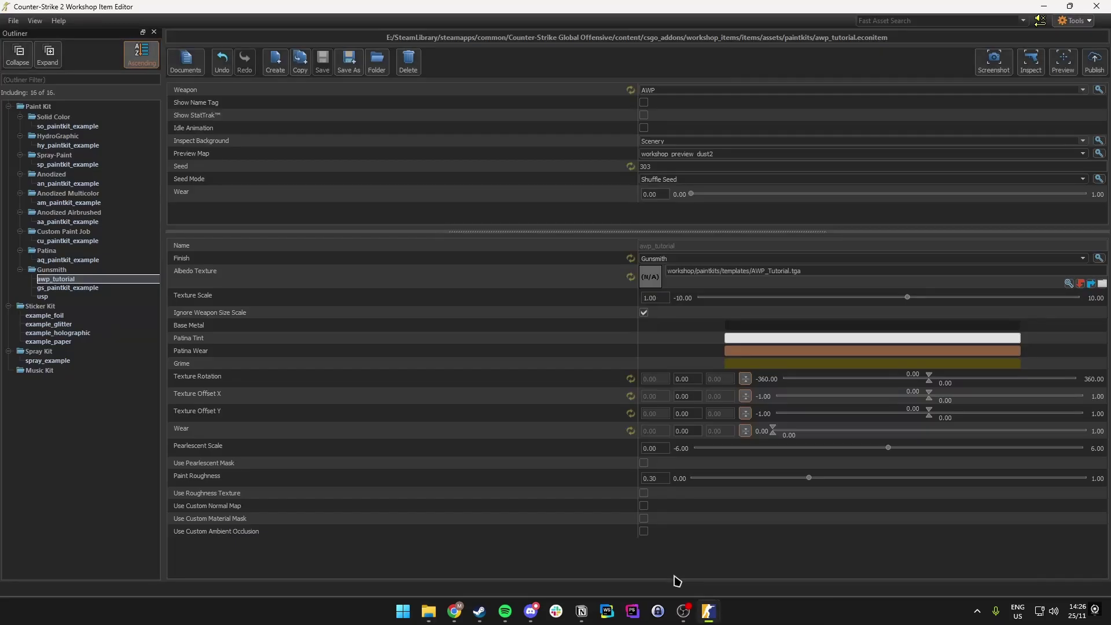
click(646, 555)
key(Escape)
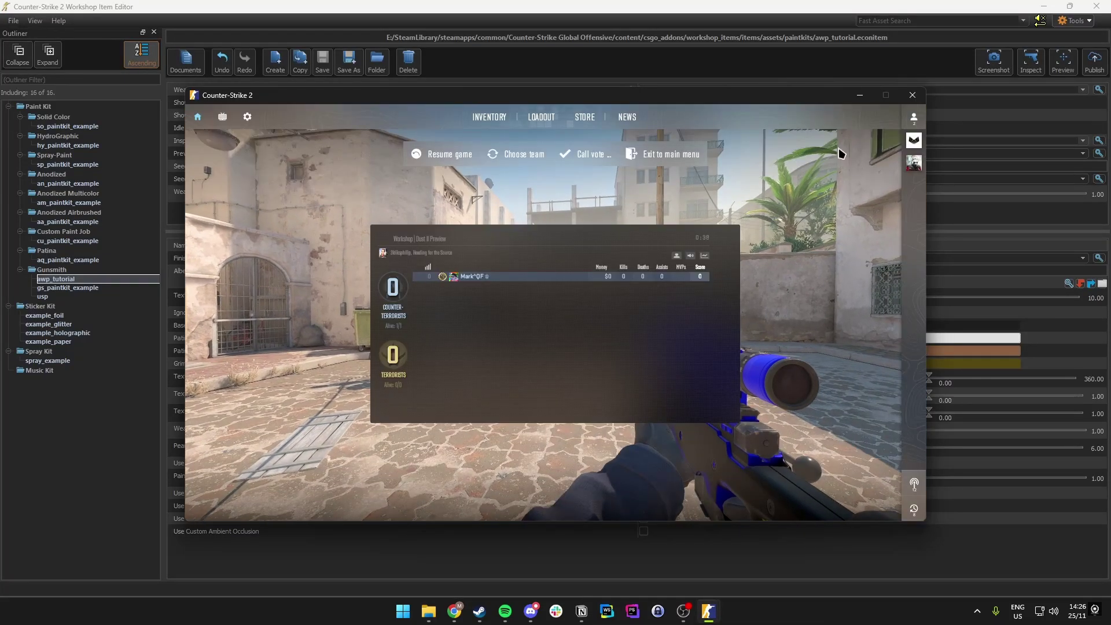
click(684, 8)
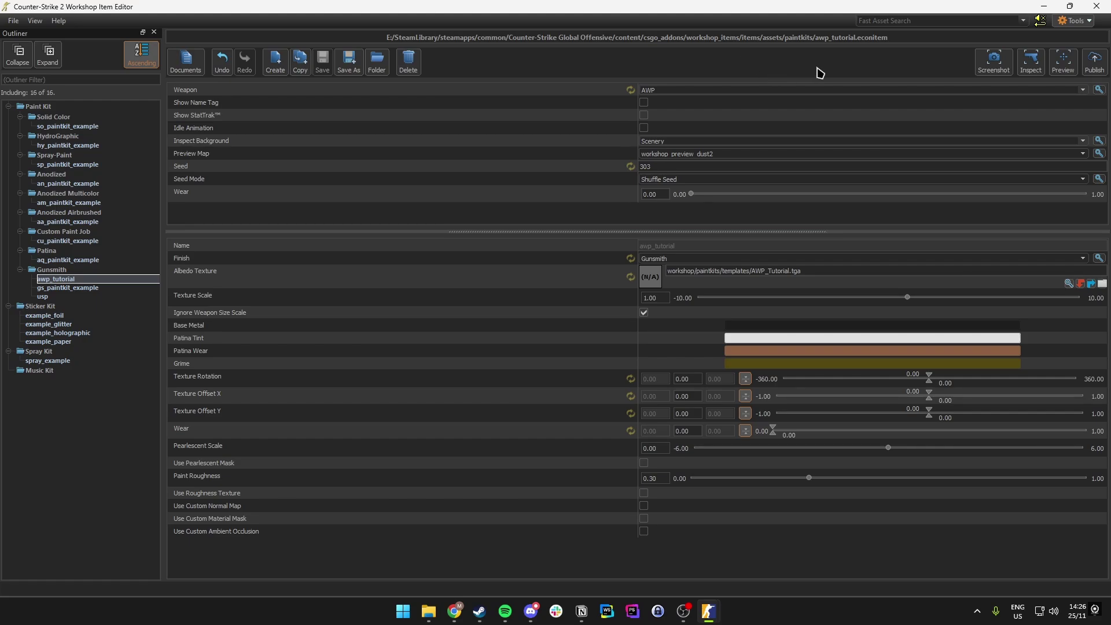
click(1094, 70)
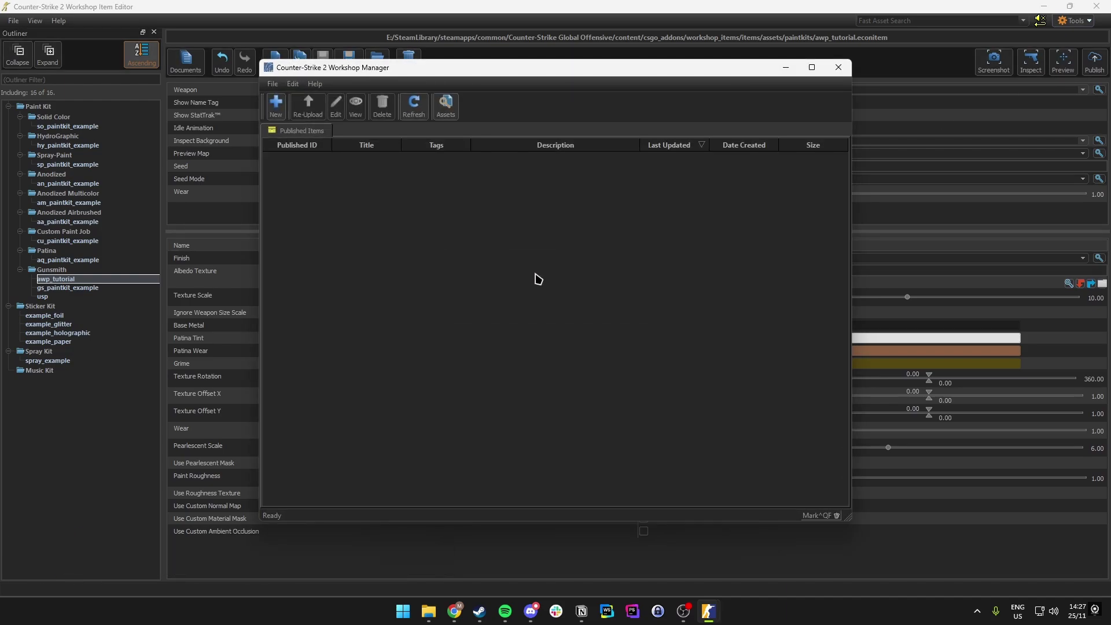
Step: Start a new Workshop submission with title and description 'AWP Tutorial'
click(276, 107)
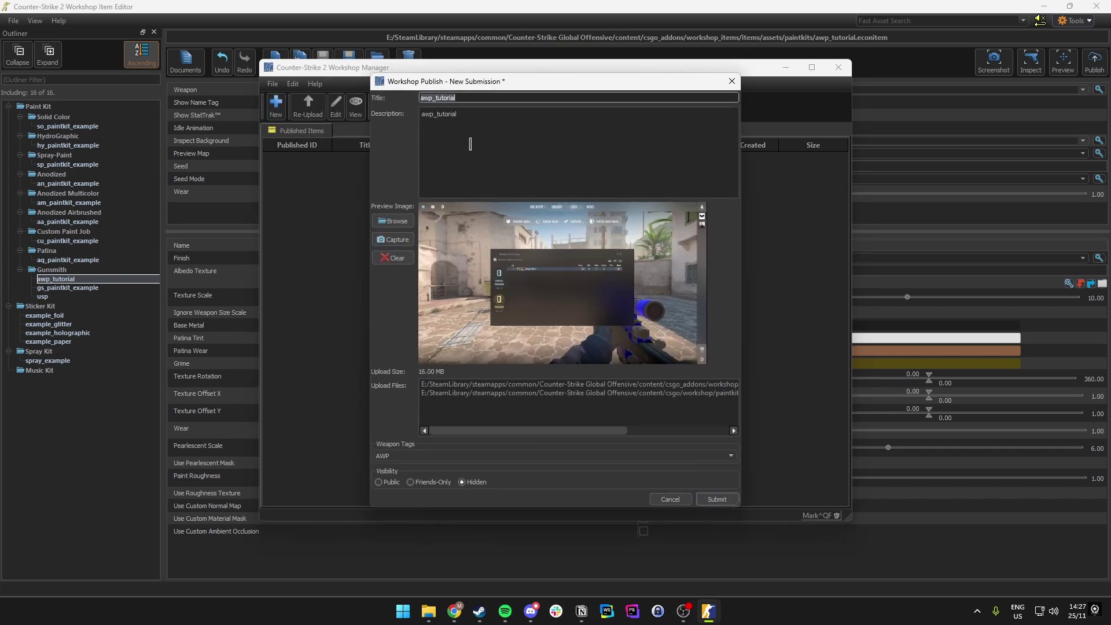
click(487, 123)
double_click(462, 97)
text(A)
click(476, 119)
double_click(476, 118)
text(A)
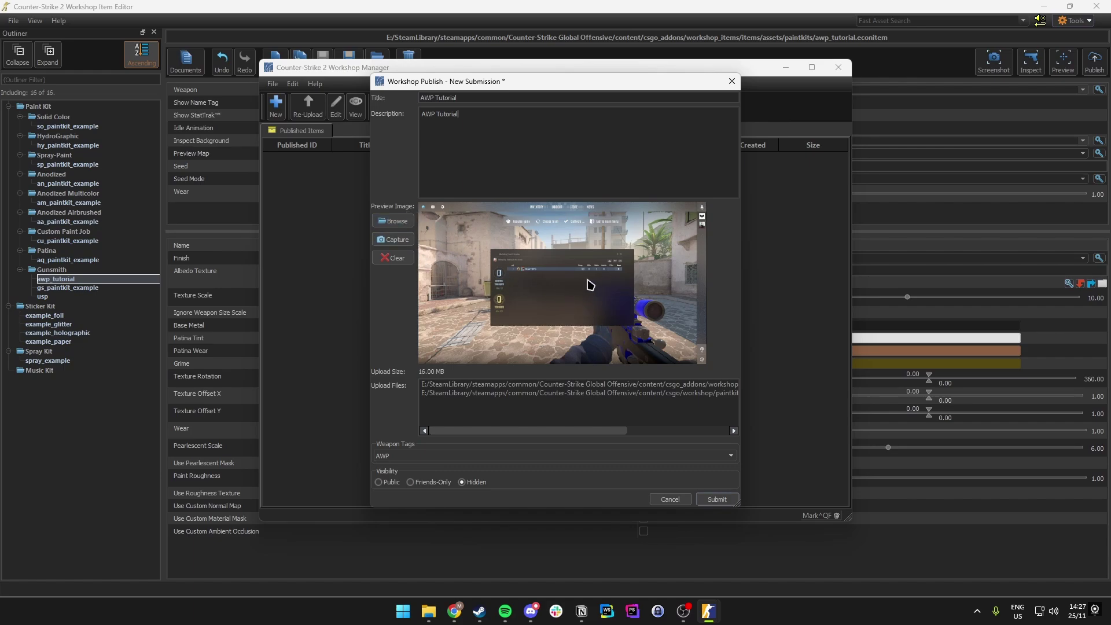
Step: Keep the AWP weapon tag and Hidden visibility, then submit and confirm the upload
mouse_move(481, 436)
mouse_down()
mouse_move(602, 434)
mouse_move(474, 439)
mouse_up()
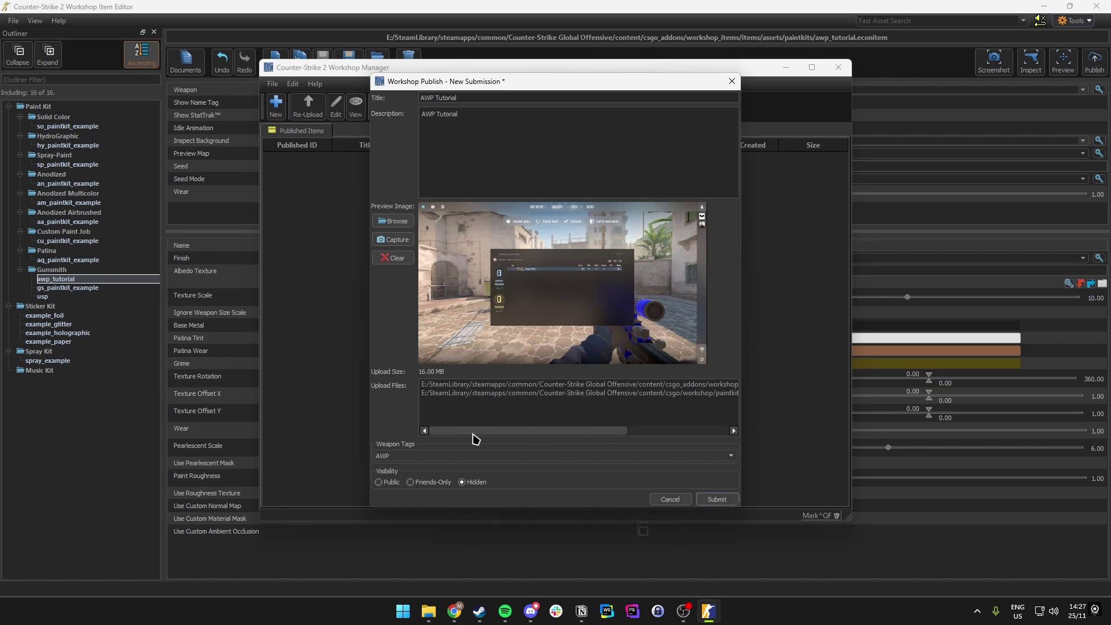
click(418, 457)
click(385, 478)
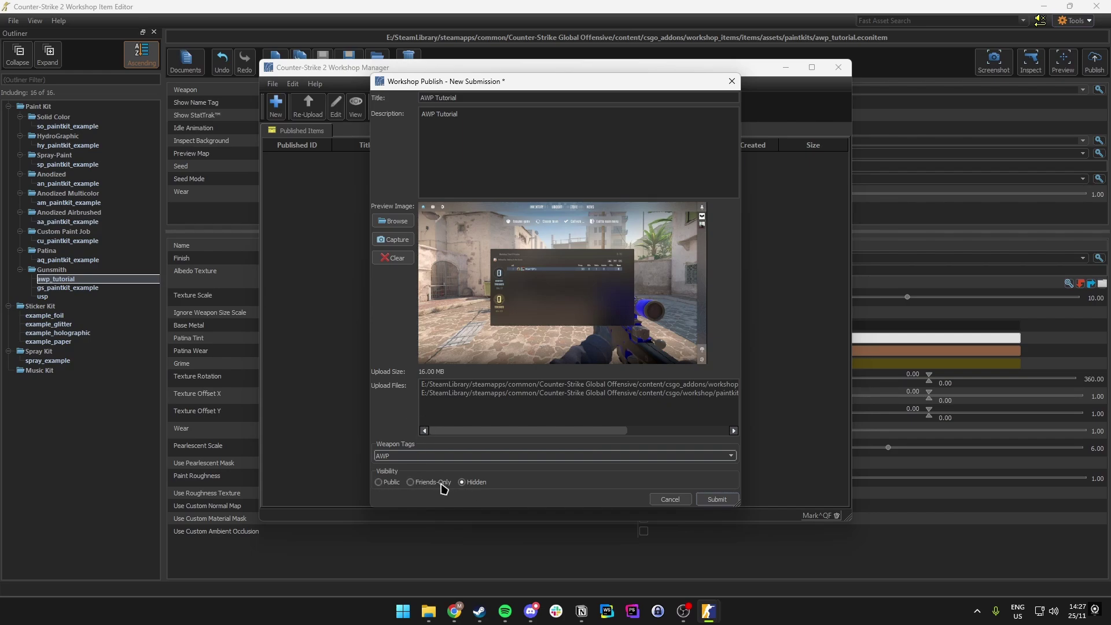
click(721, 502)
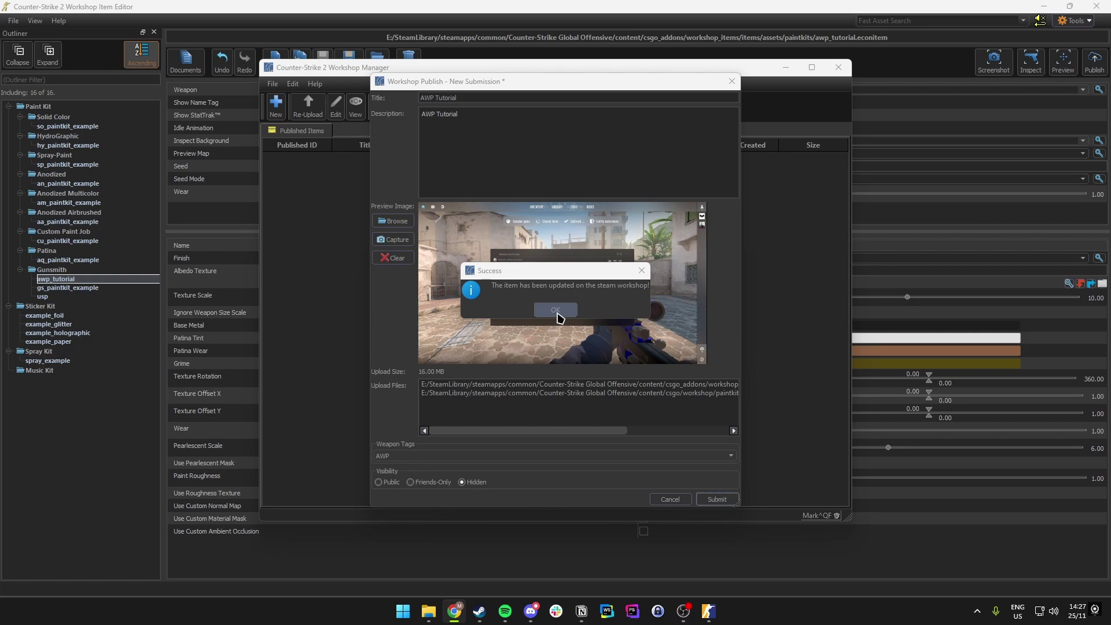
click(556, 313)
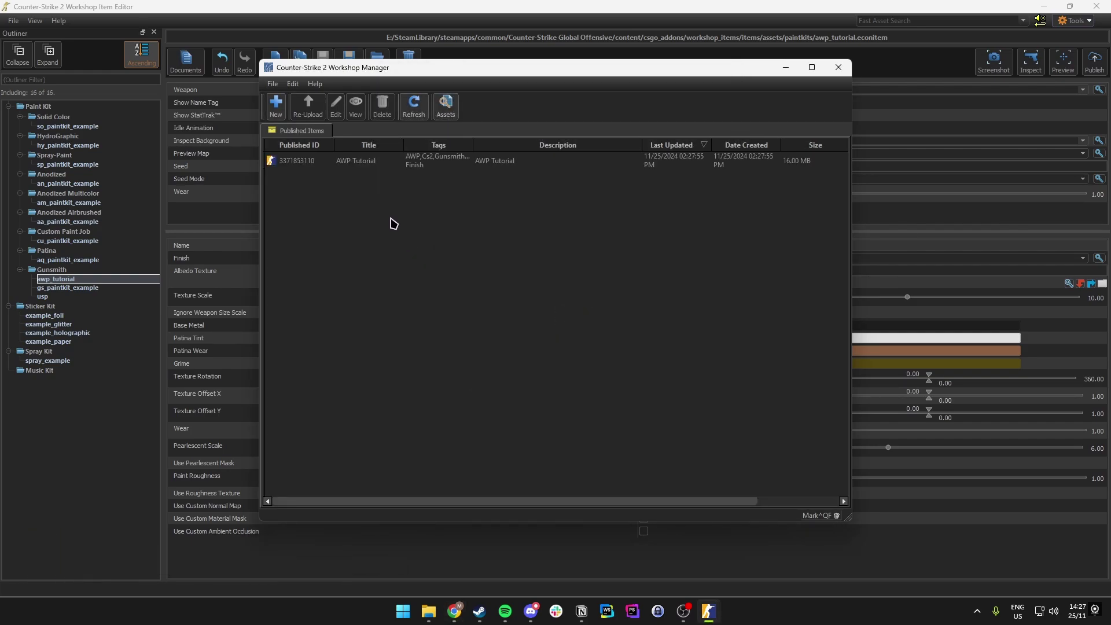
Step: Open the published AWP Tutorial item's Steam Workshop page
click(365, 166)
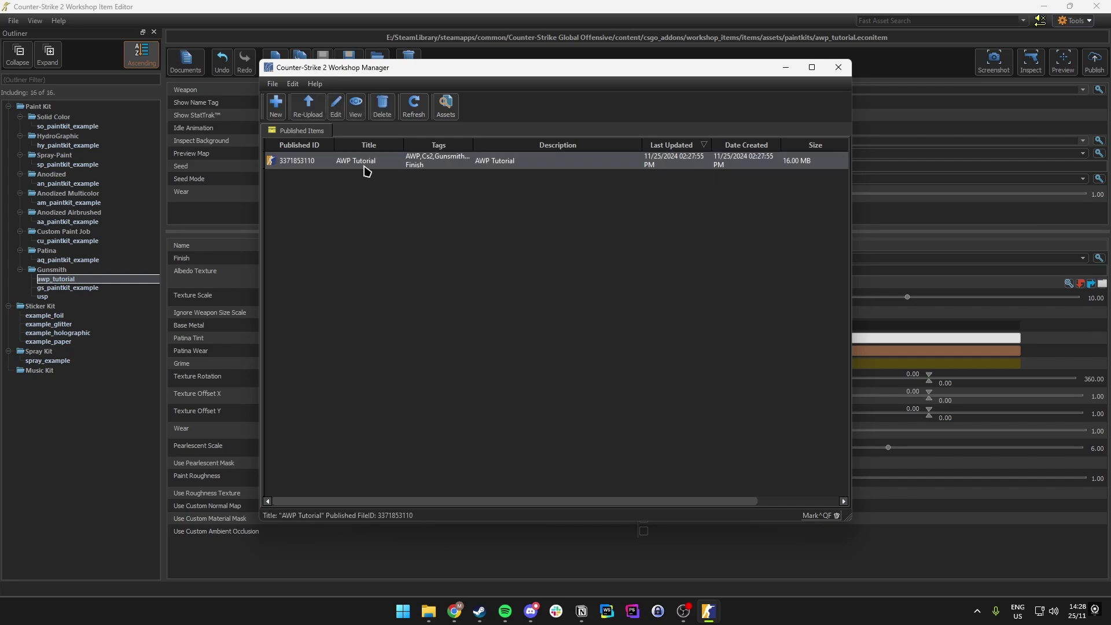
right_click(371, 169)
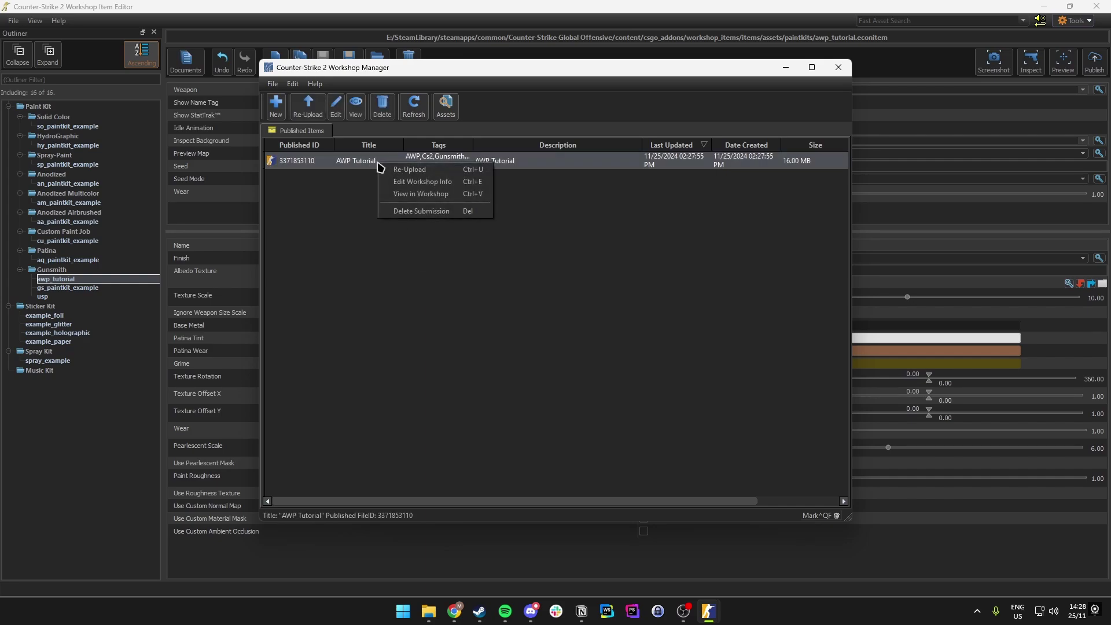
click(427, 194)
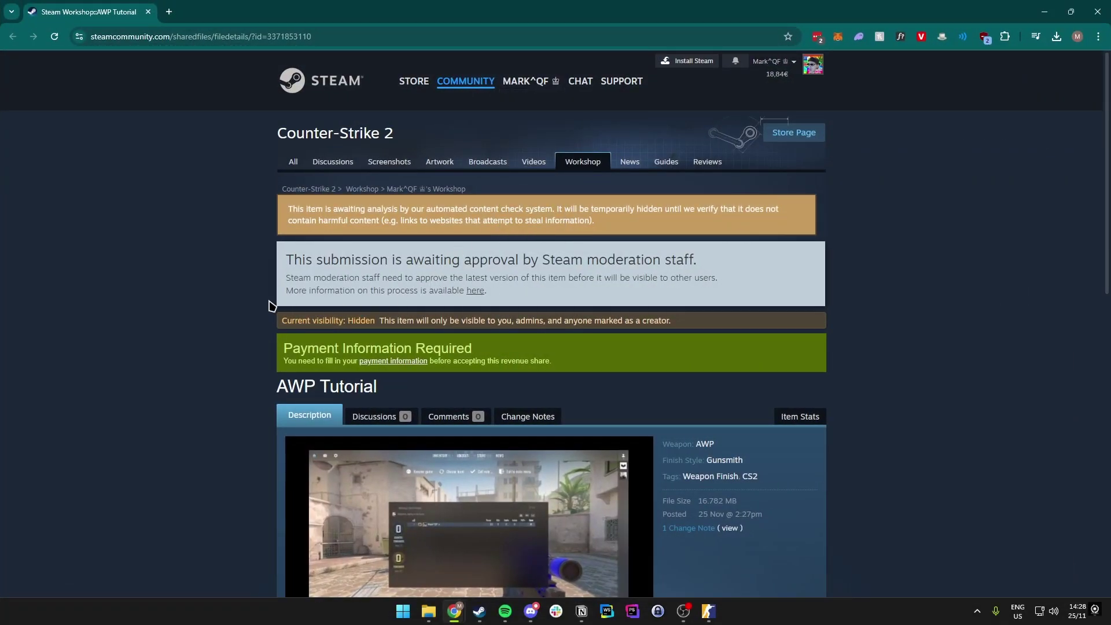
scroll(244, 293, down, 10)
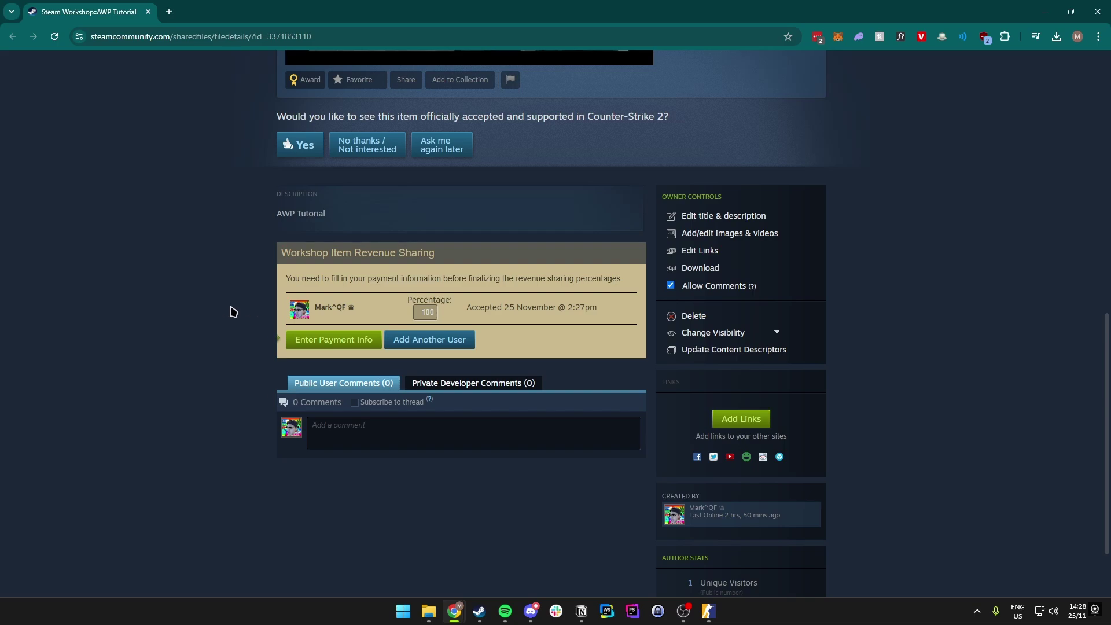
scroll(231, 313, up, 10)
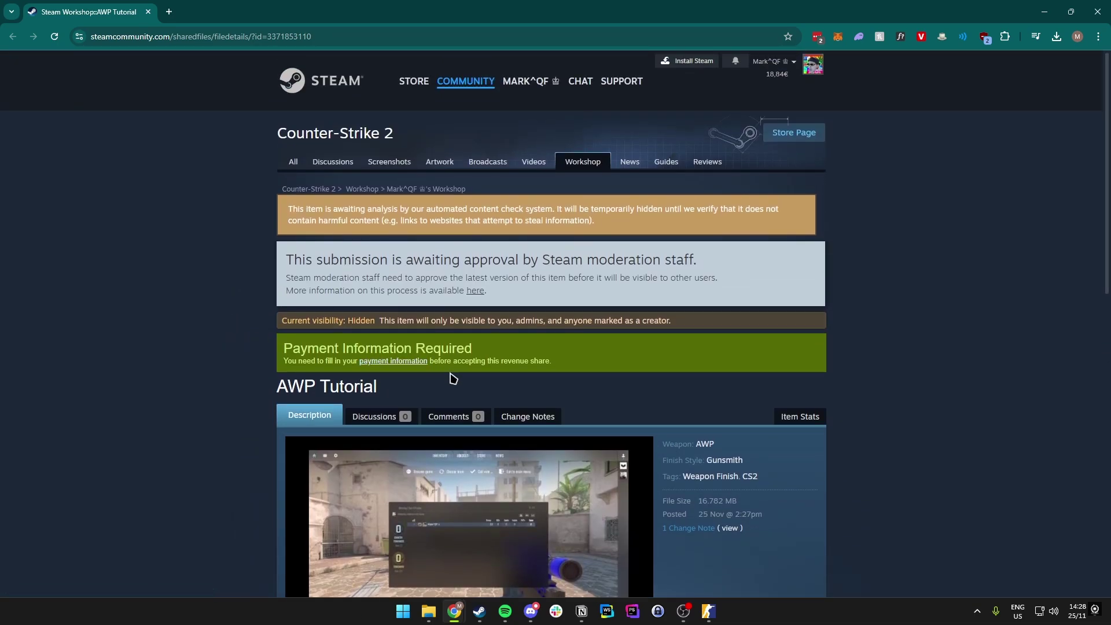
scroll(460, 373, down, 10)
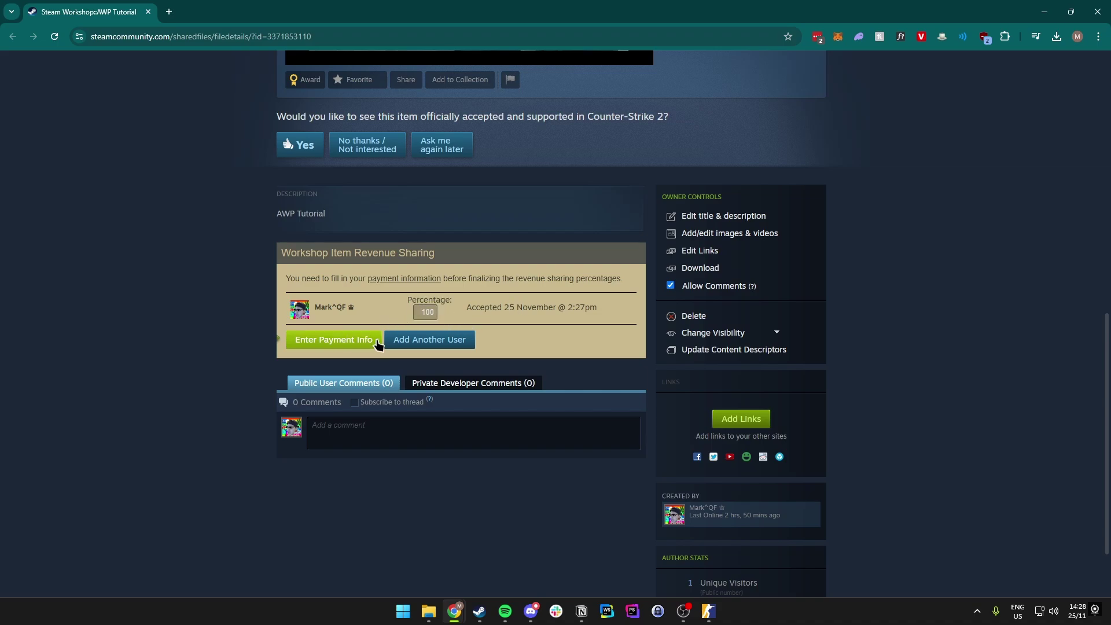
scroll(445, 344, down, 2)
scroll(607, 369, up, 9)
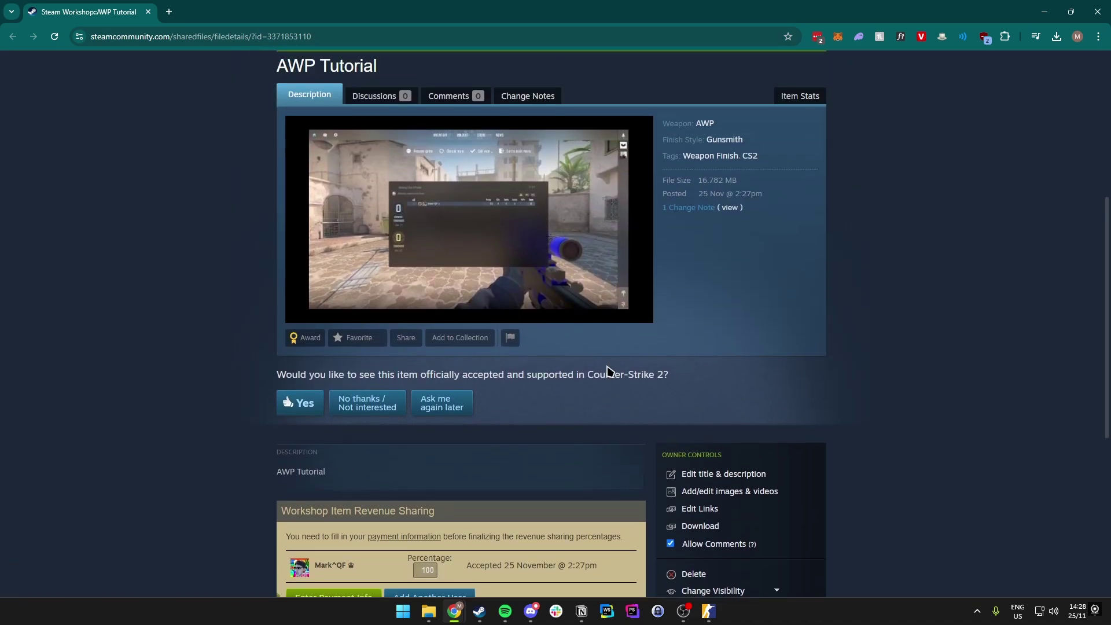
scroll(469, 362, down, 8)
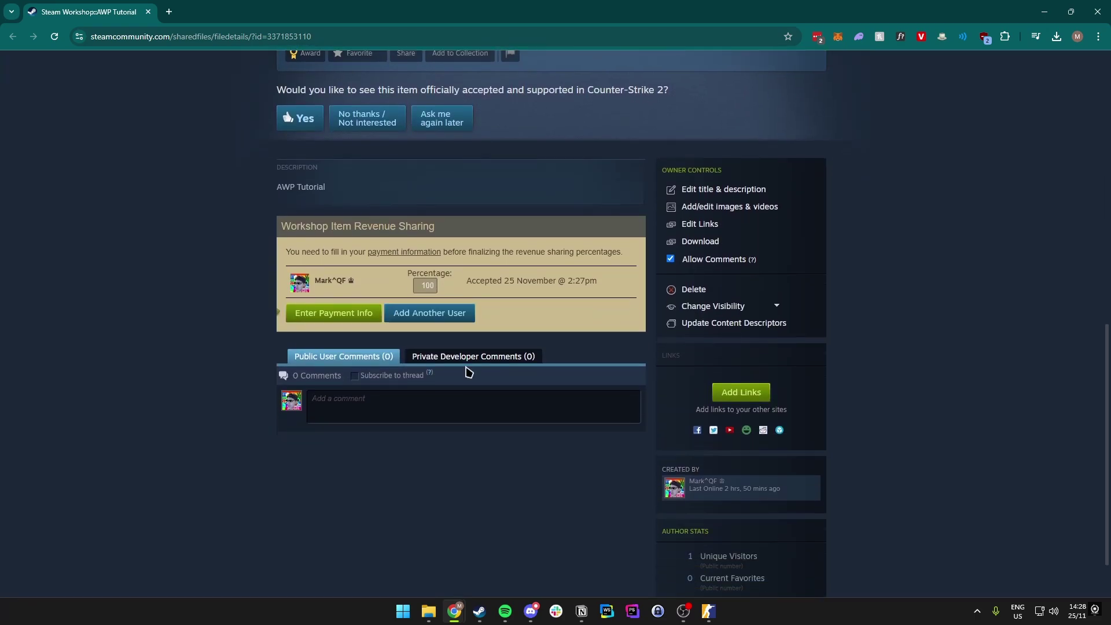